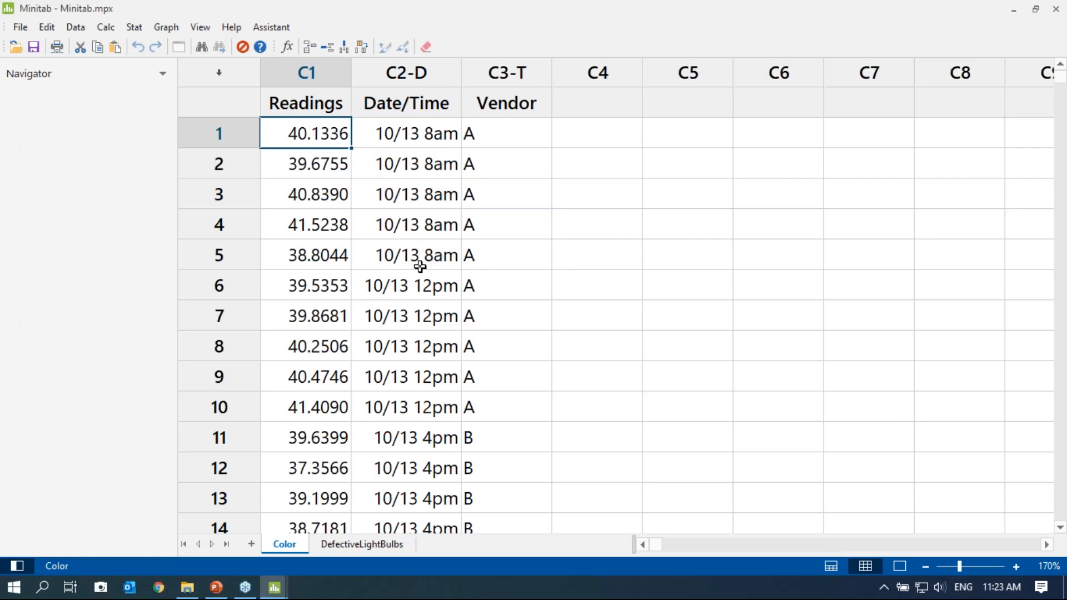
Select the five 10/13 12pm readings, switch to PowerPoint and view the "Which Control Chart Should I Use?" slide as a slide show
left_click_drag(340, 282, 338, 405)
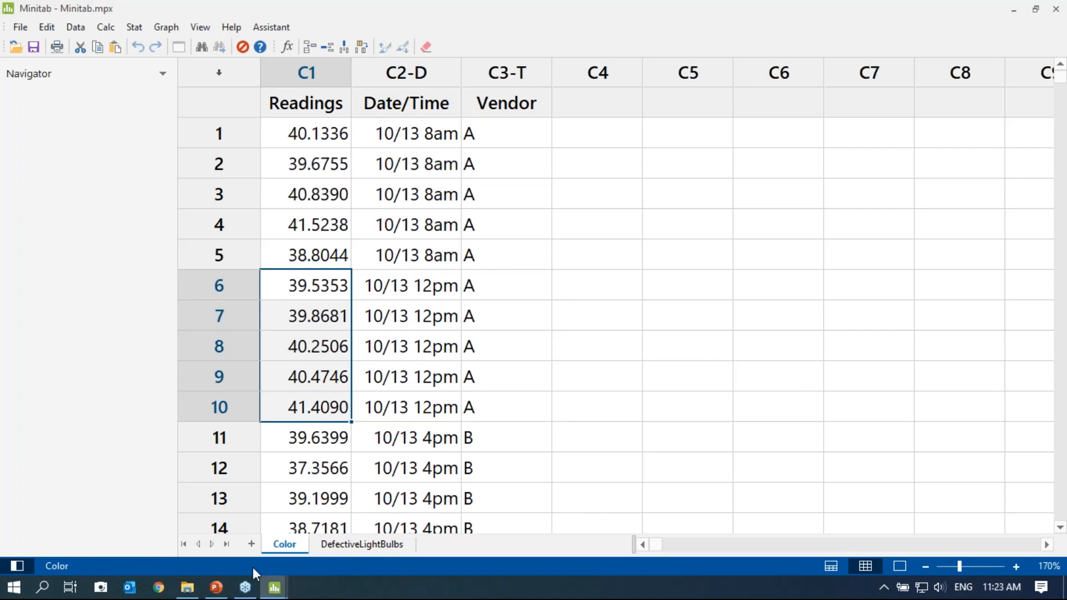
left_click(216, 588)
scroll(641, 326, "up", 5)
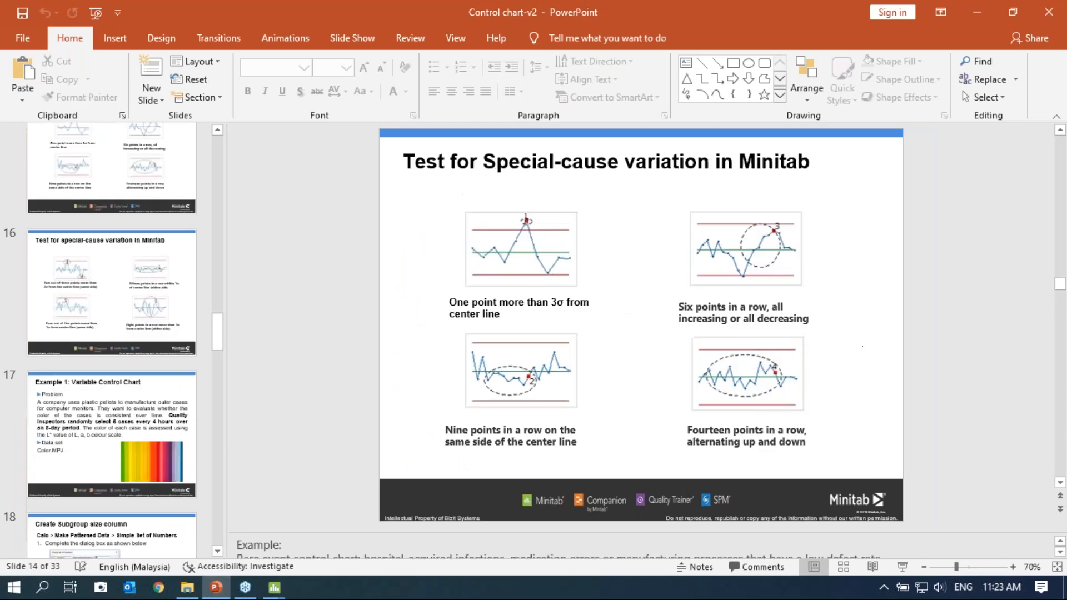
scroll(642, 325, "down", 1)
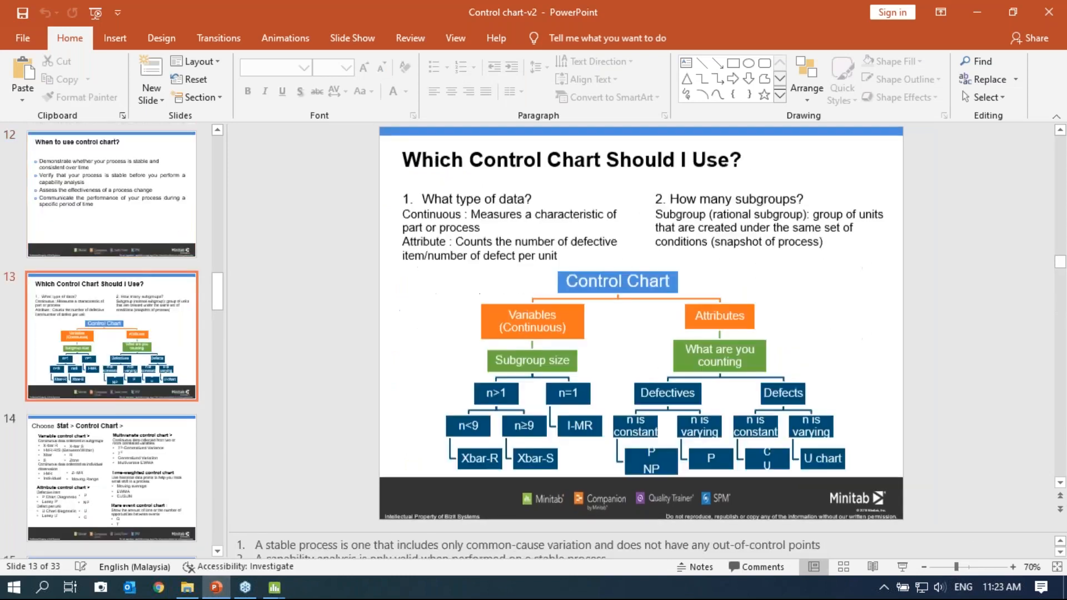
left_click(903, 567)
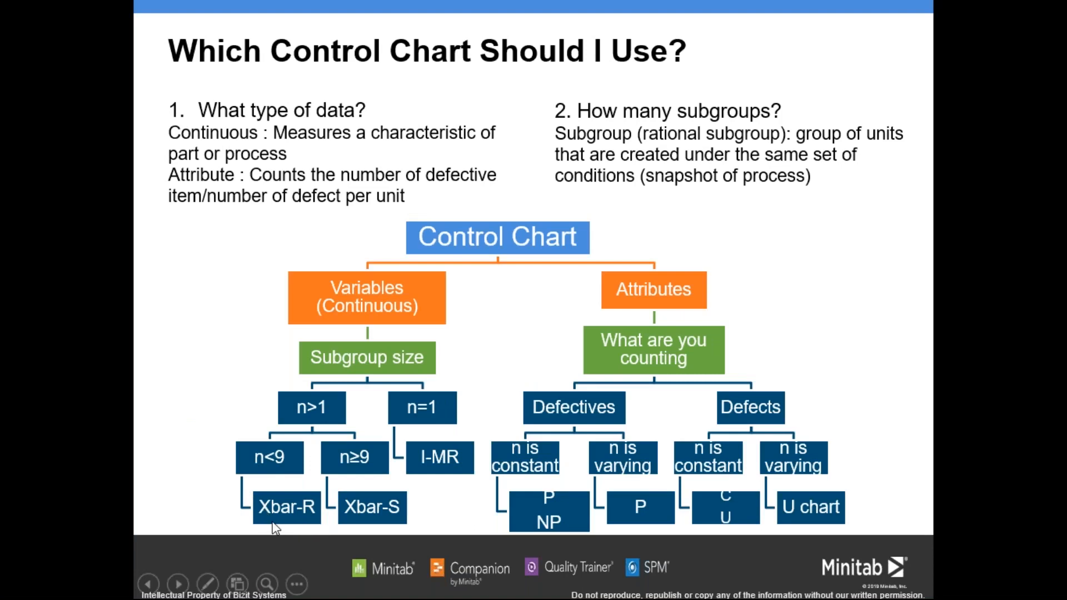
right_click(803, 382)
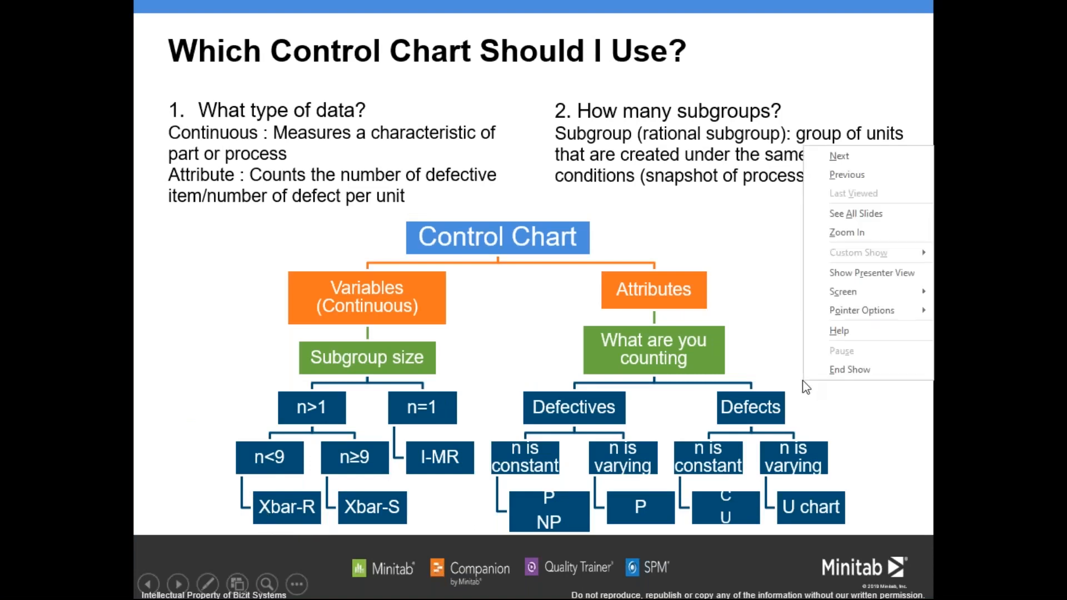
left_click(837, 371)
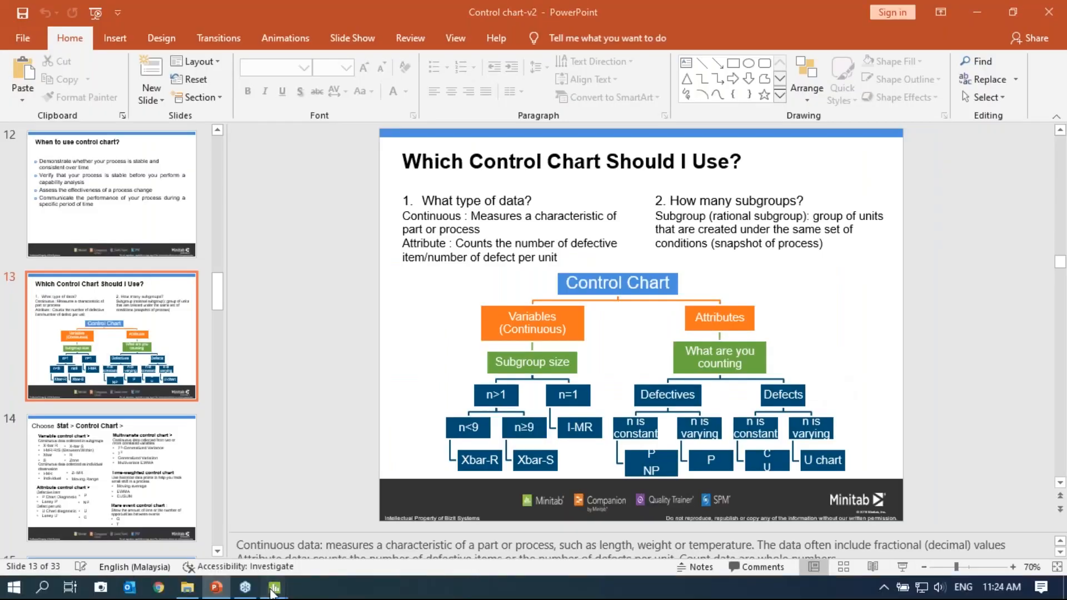
Switch to the Minitab.mpx project in Minitab and start an Xbar-R chart for subgroups, keeping the worksheet's data columns uncovered
mouse_move(274, 588)
left_click(205, 529)
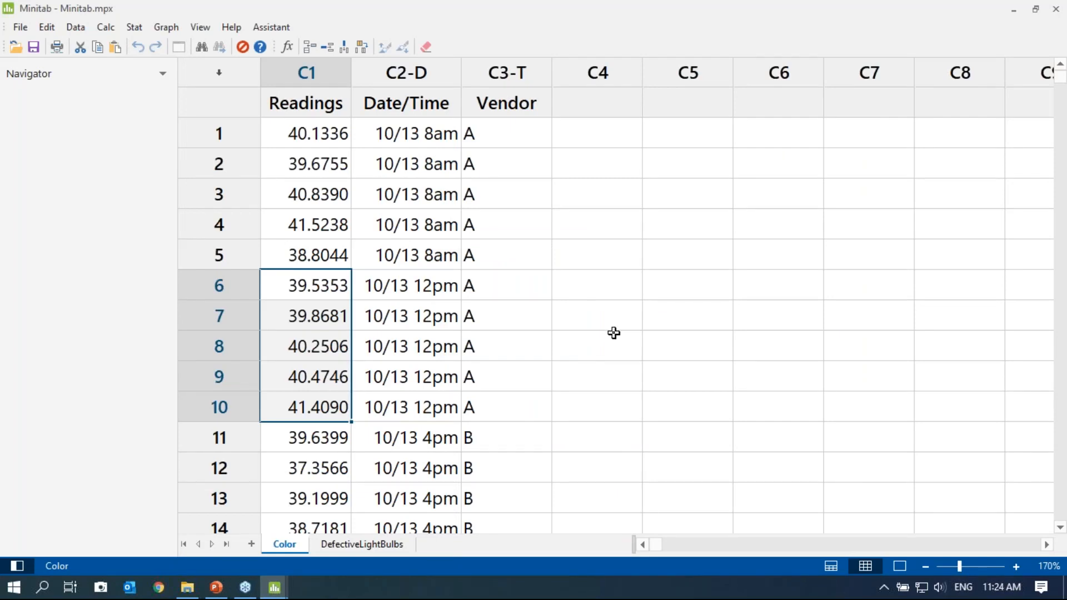
left_click(135, 28)
mouse_move(196, 116)
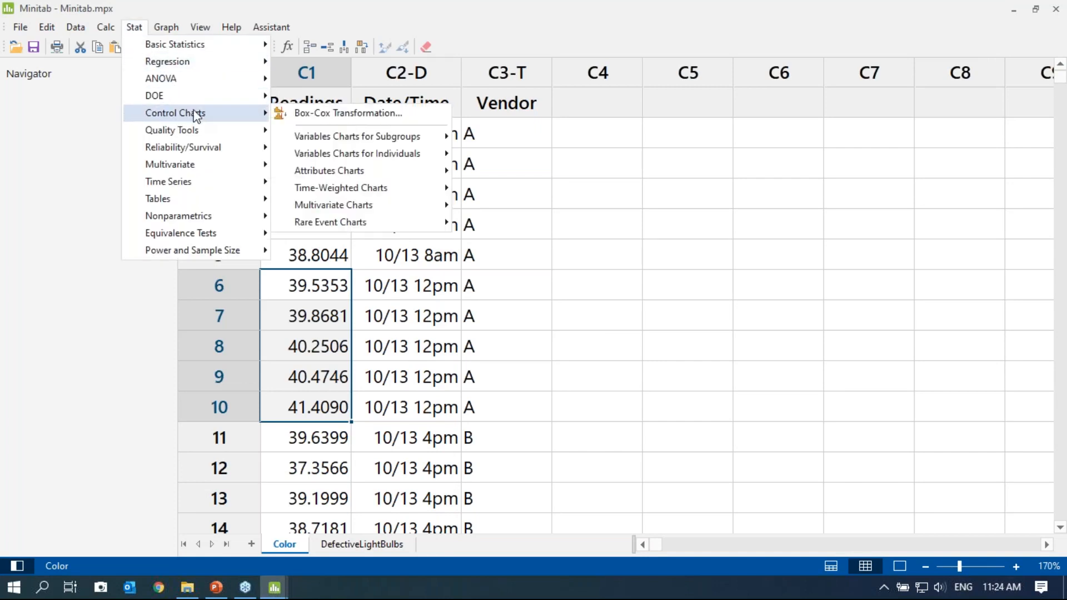
mouse_move(425, 142)
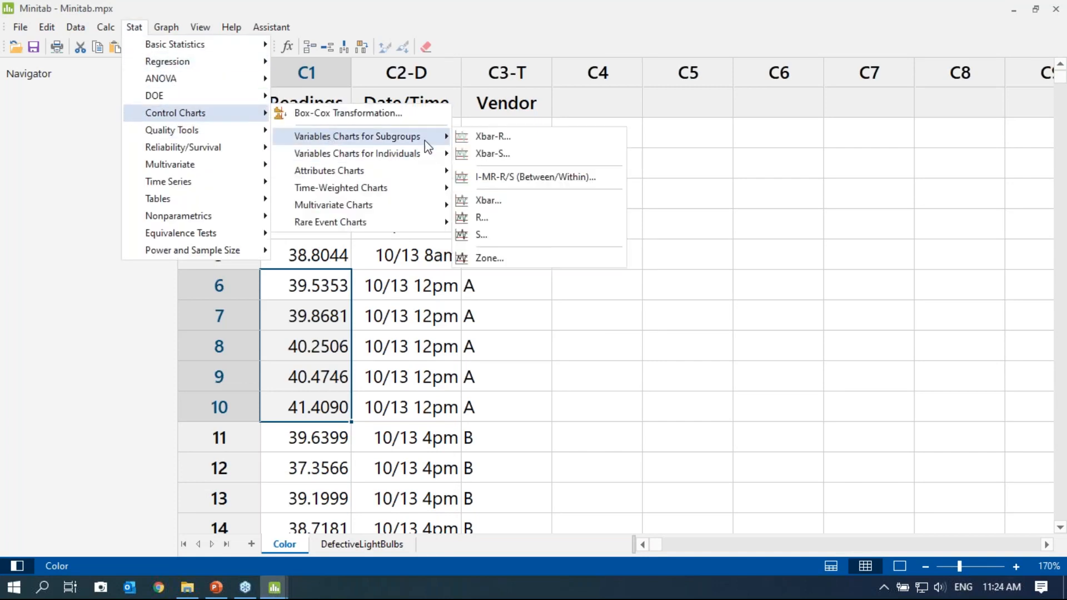
left_click(493, 137)
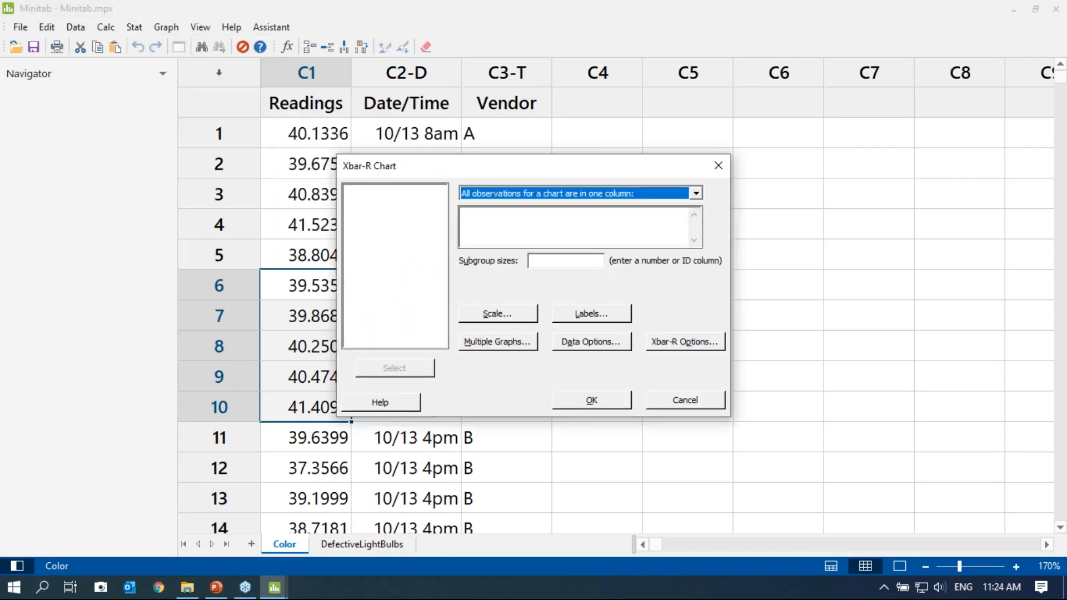
left_click_drag(507, 171, 629, 136)
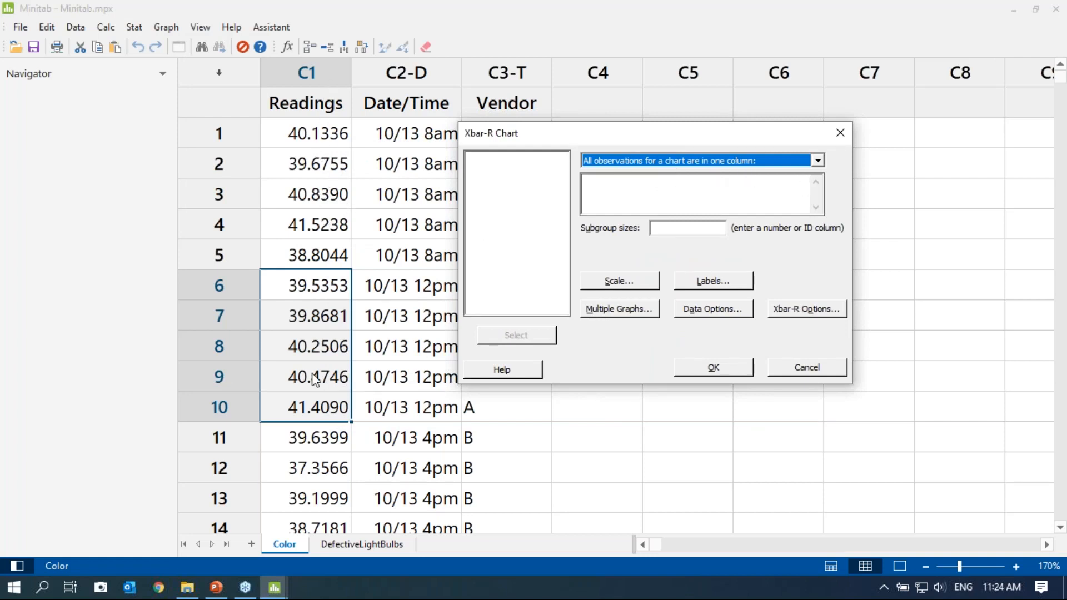
Try the data arrangement "Observations for a subgroup are in one row of columns" for the Xbar-R chart
left_click(819, 160)
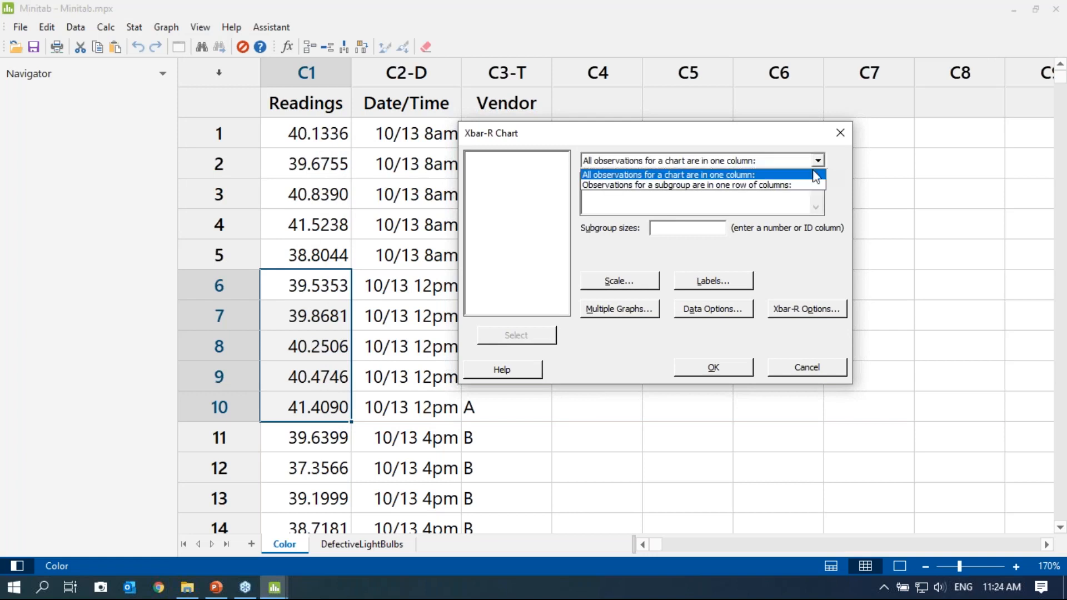
left_click(784, 189)
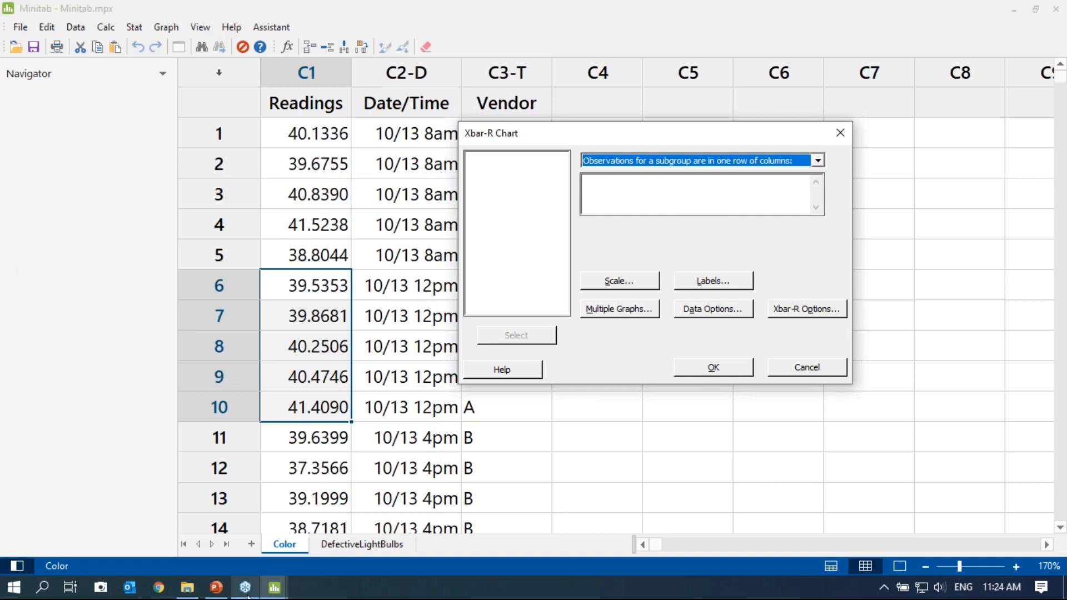
Switch to PowerPoint and view slide 19, comparing the two Xbar-R data arrangements, as a slide show
left_click(216, 588)
scroll(826, 451, "down", 5)
scroll(822, 455, "down", 1)
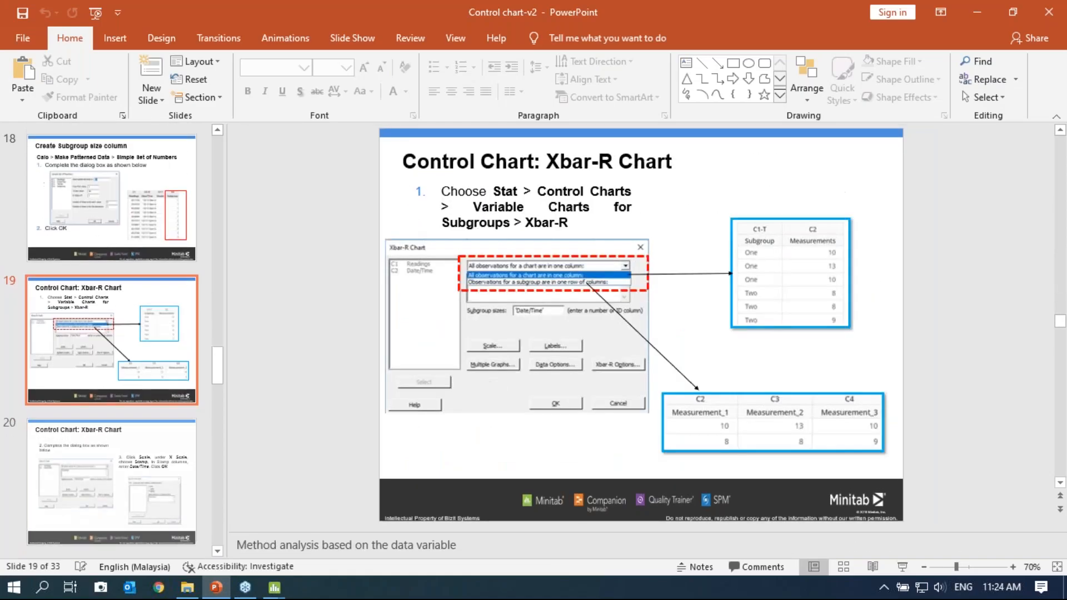
left_click(902, 567)
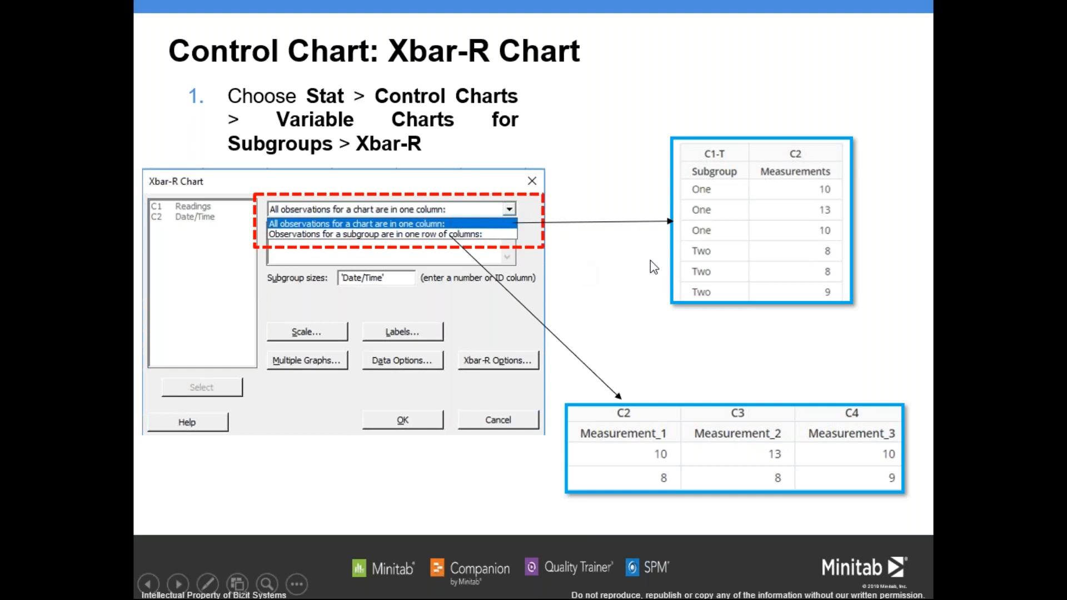
right_click(629, 307)
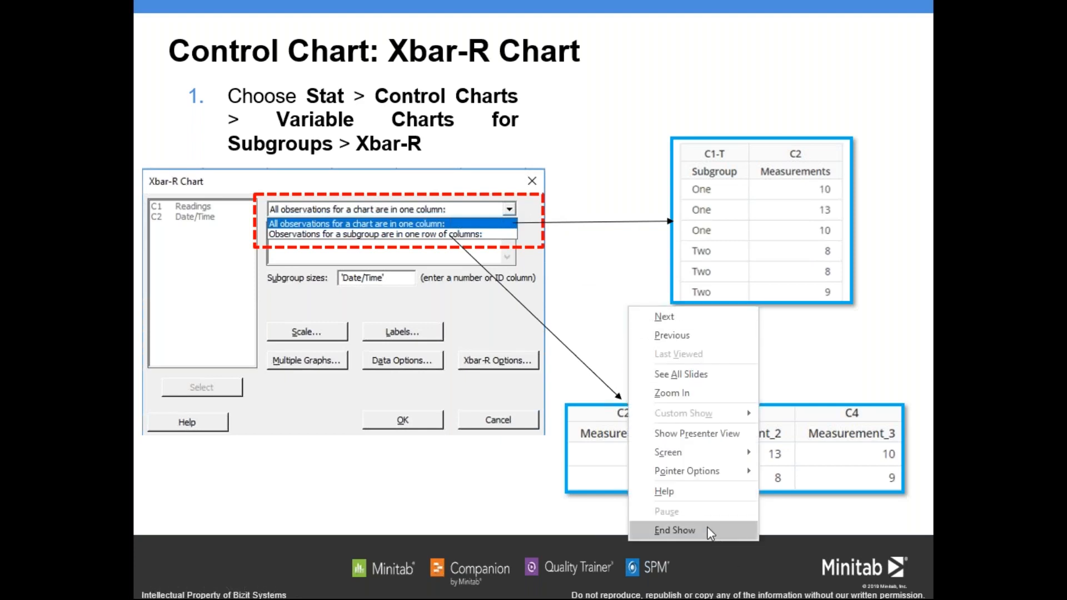
left_click(675, 531)
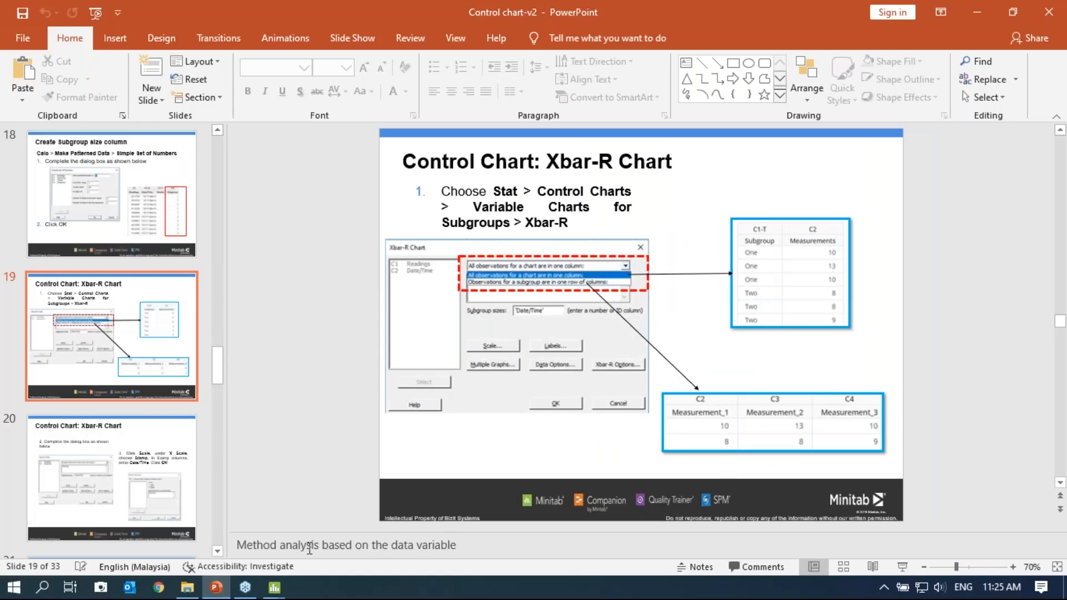
Switch to Minitab, create the Xbar-R chart with all observations in one column, Readings, and subgroup size 5, and show only the output
mouse_move(276, 593)
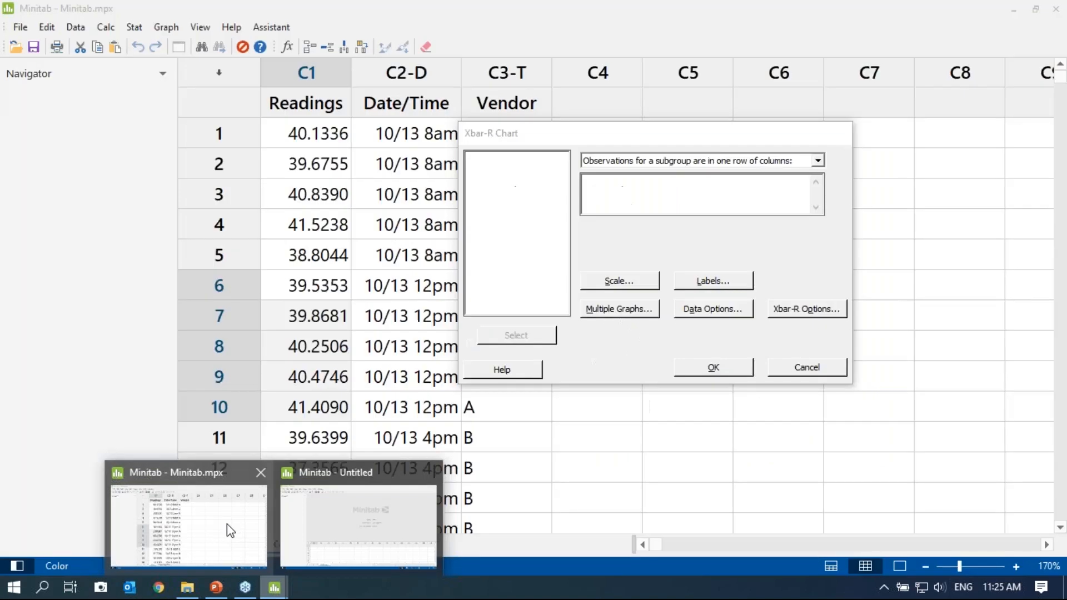
left_click(239, 524)
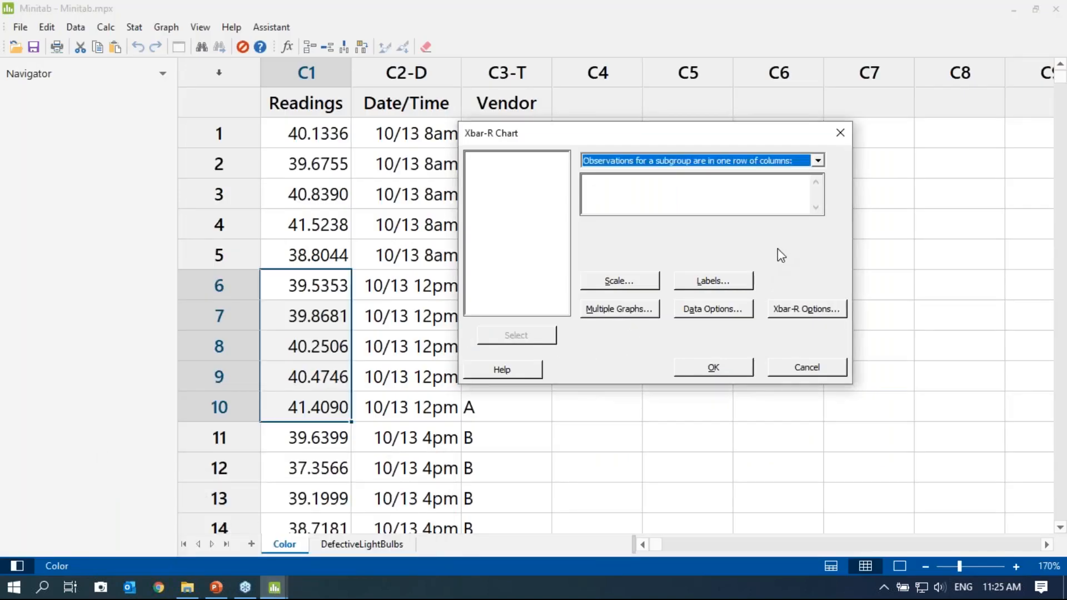
left_click(818, 160)
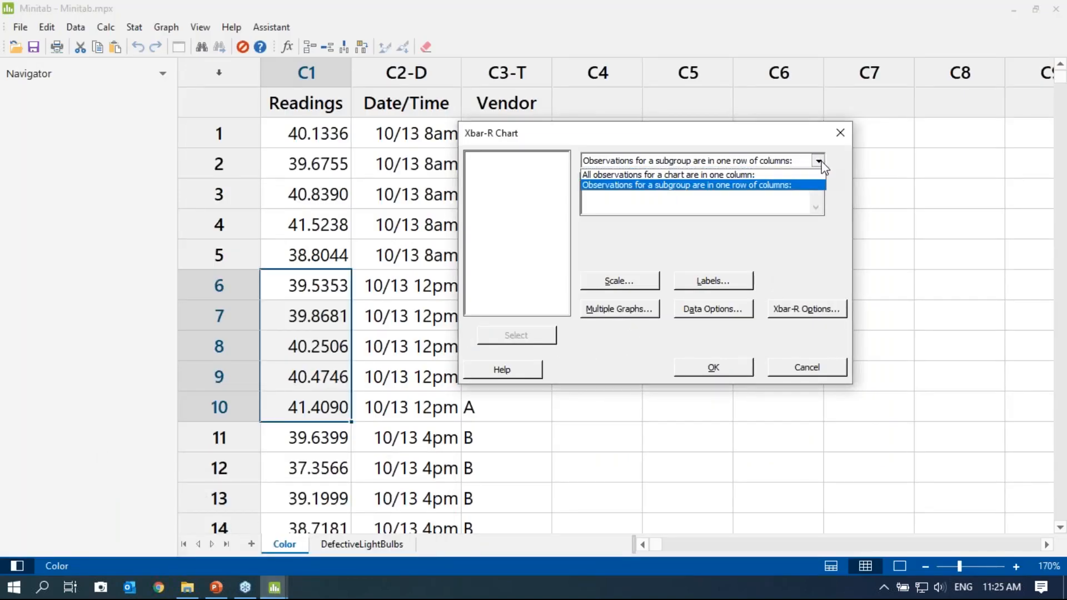
left_click(795, 176)
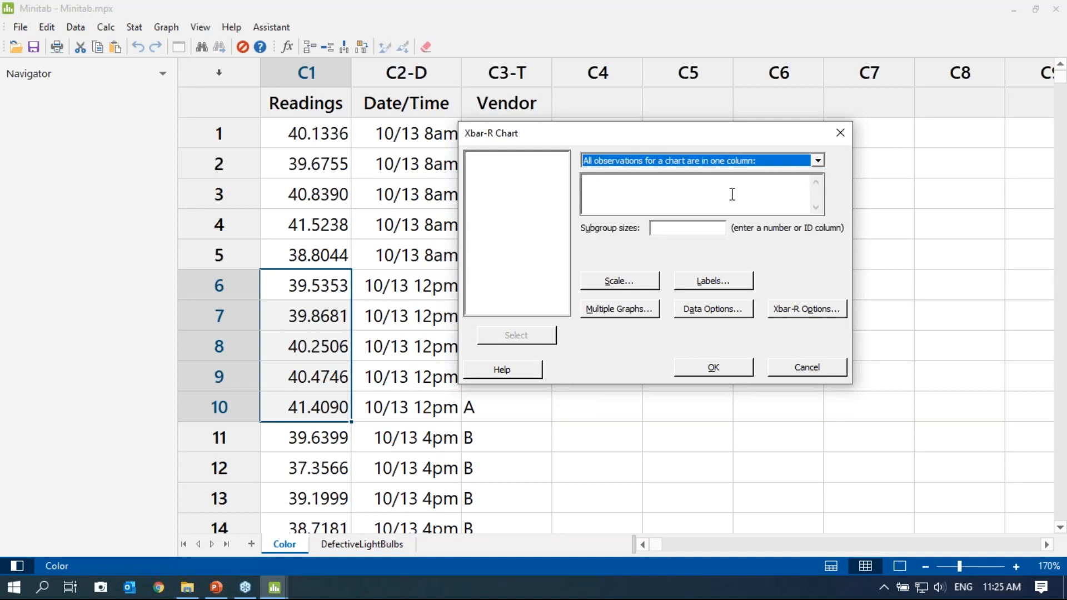
left_click(611, 185)
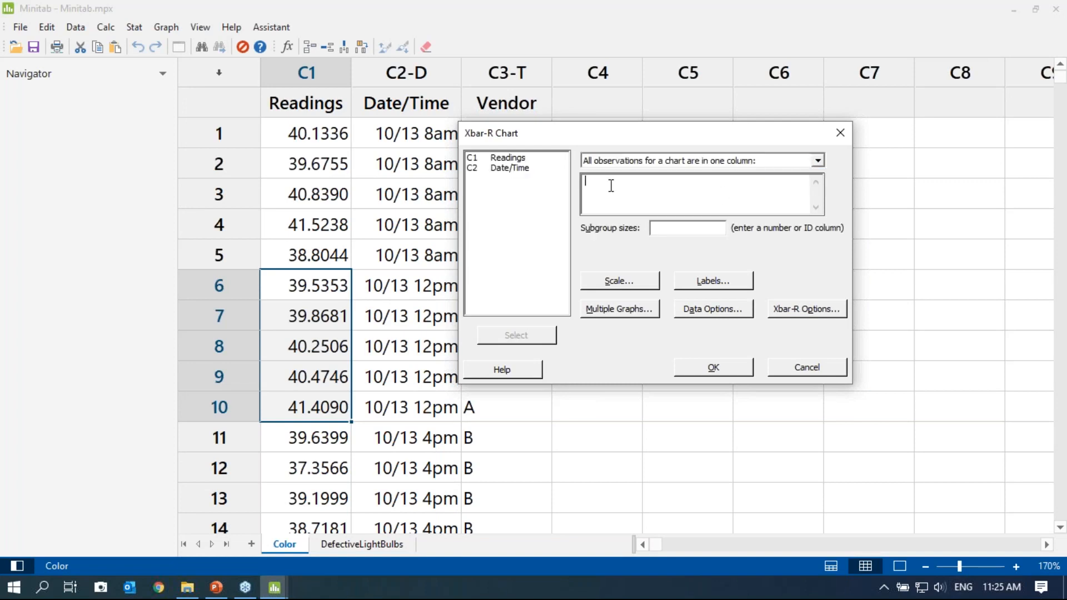
double_click(519, 159)
left_click(698, 229)
type("5")
left_click(700, 368)
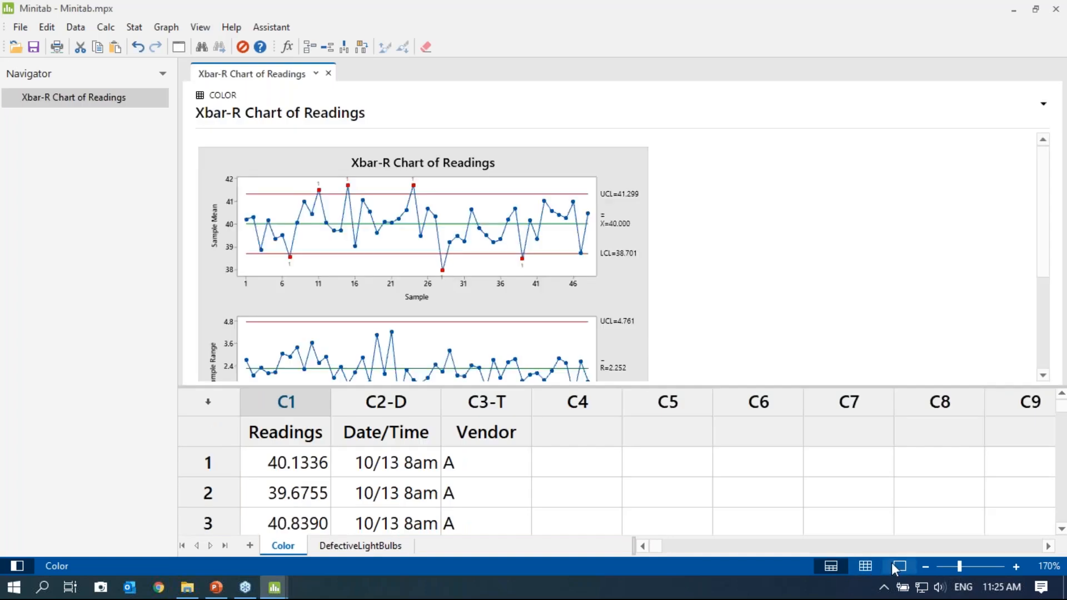
left_click(896, 568)
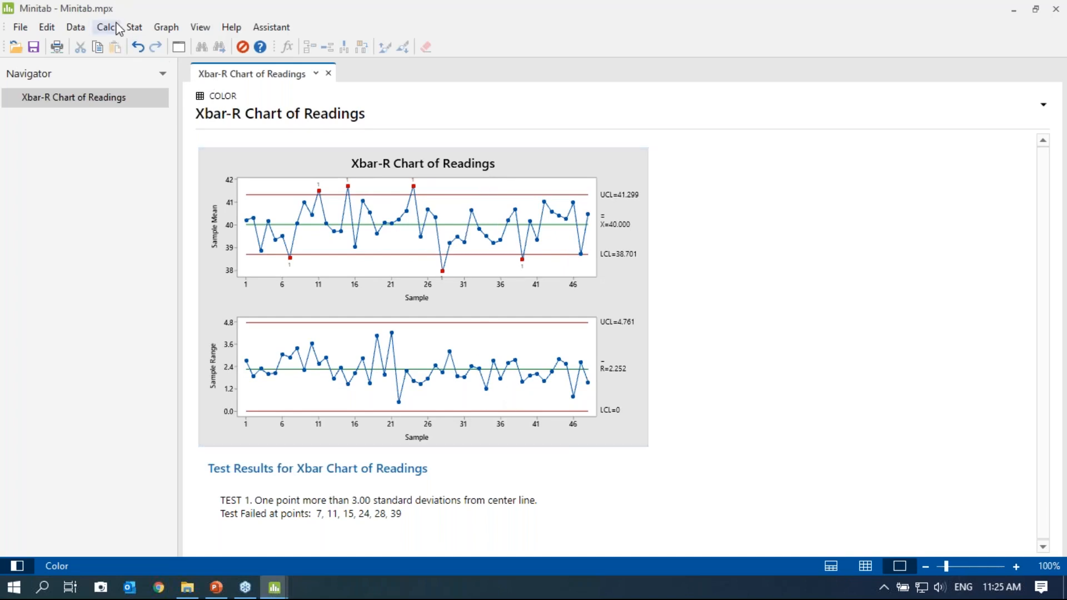
left_click(134, 29)
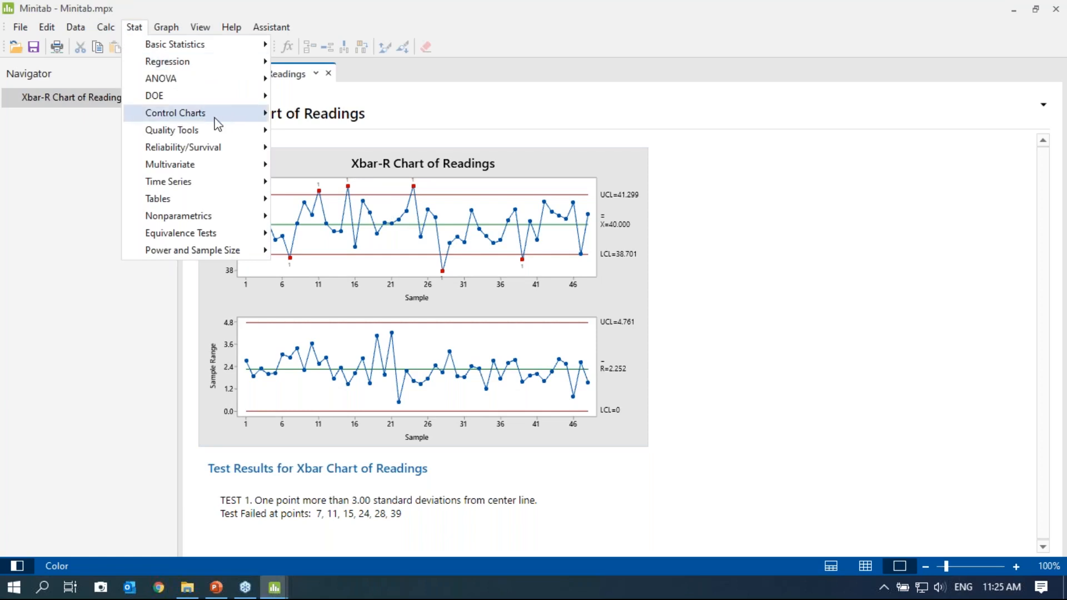
mouse_move(217, 117)
mouse_move(372, 139)
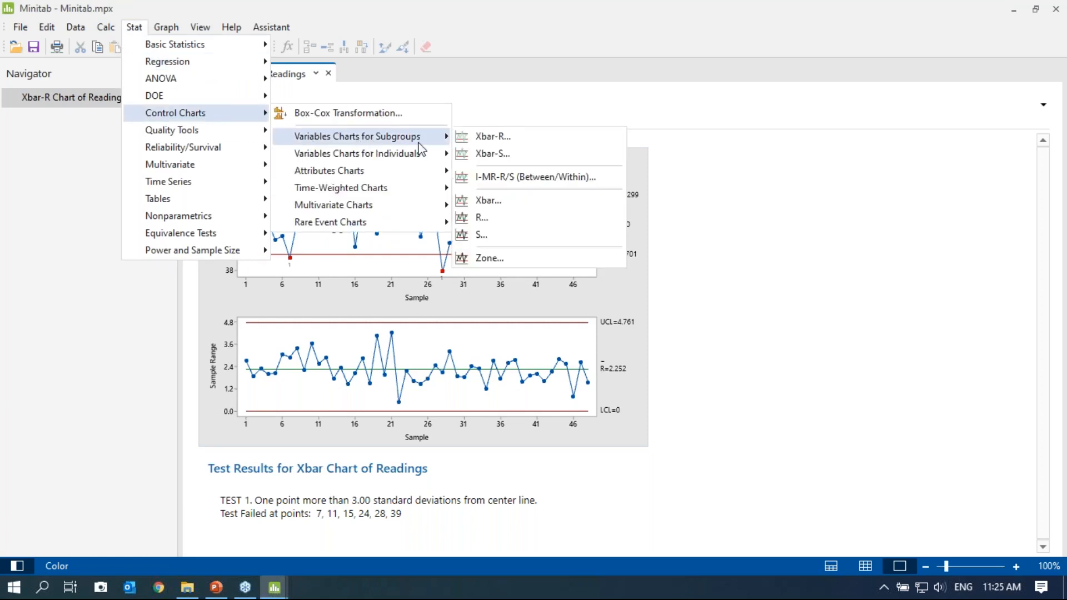
left_click(522, 142)
left_click(529, 221)
left_click(557, 265)
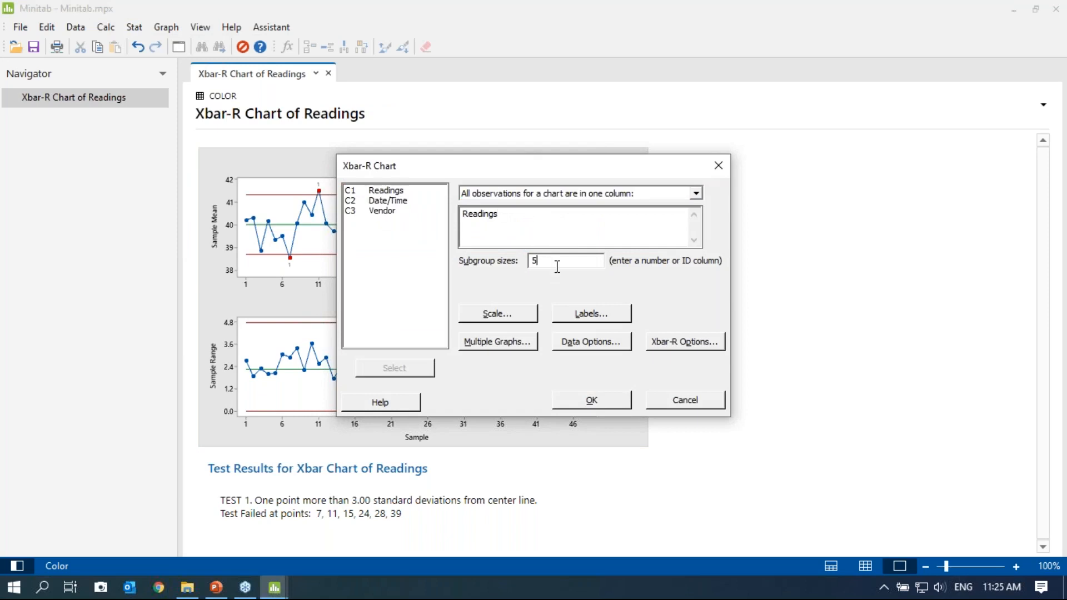
left_click(687, 401)
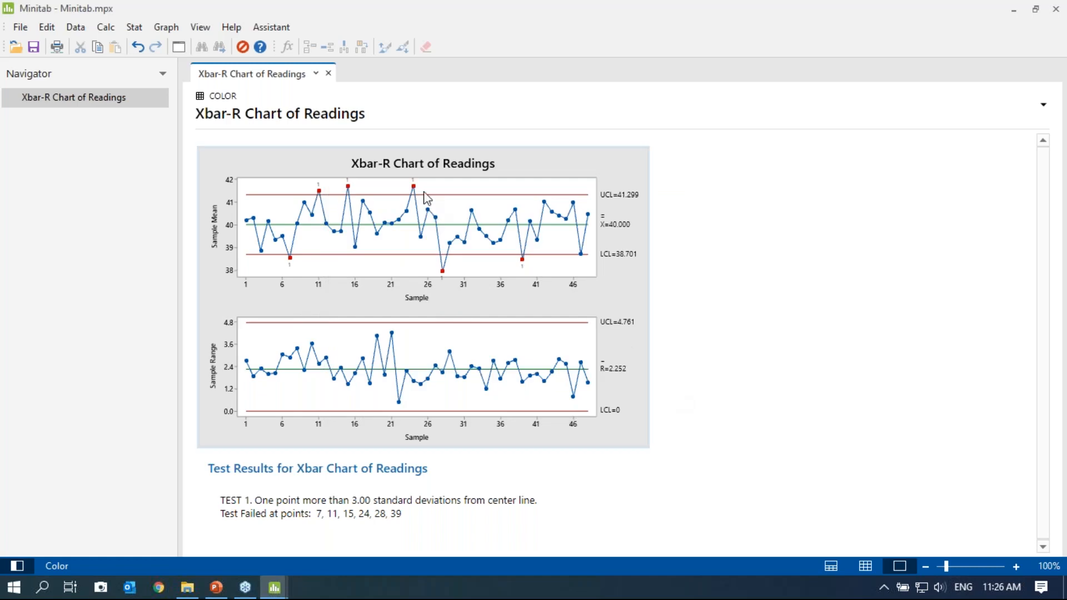
Hide the Navigator beside the Xbar-R chart output
left_click(16, 566)
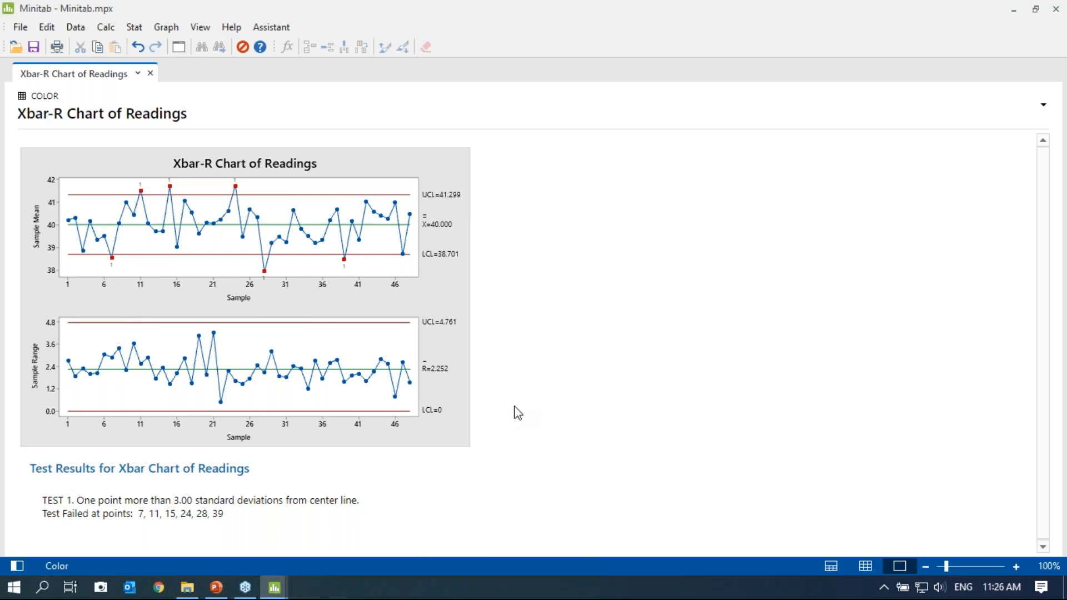
mouse_move(67, 221)
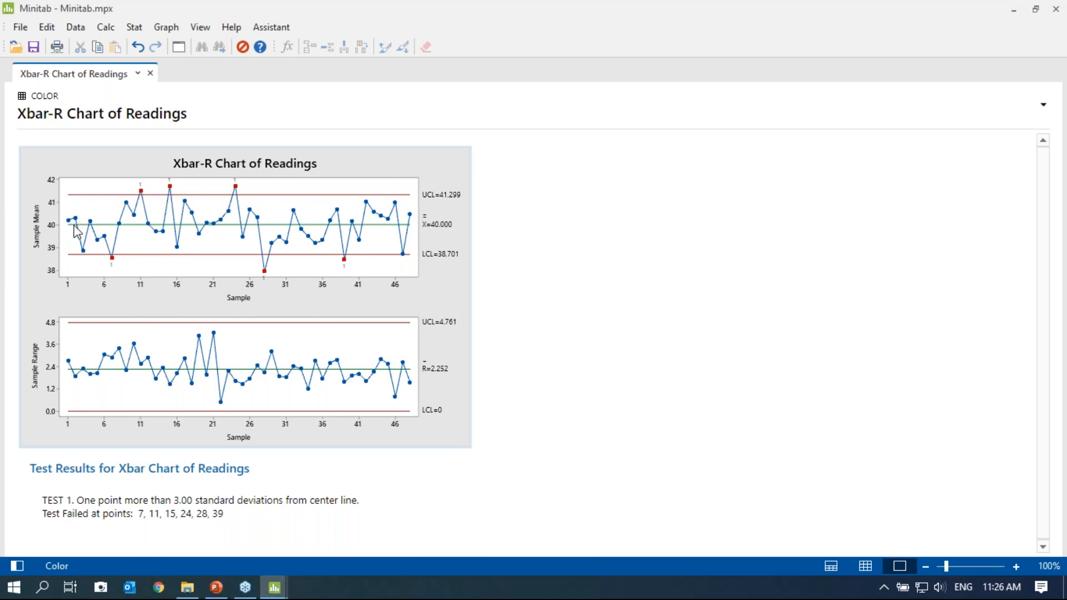
Switch to PowerPoint and go to slide 22, which explains the average calculation for subgroup 1
left_click(225, 590)
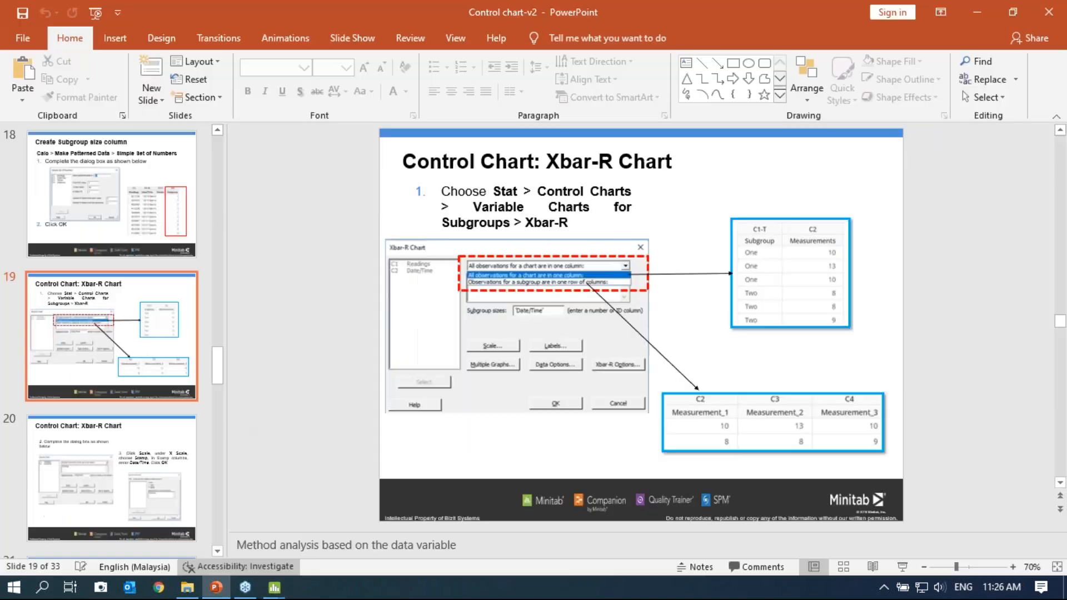
scroll(873, 372, "down", 1)
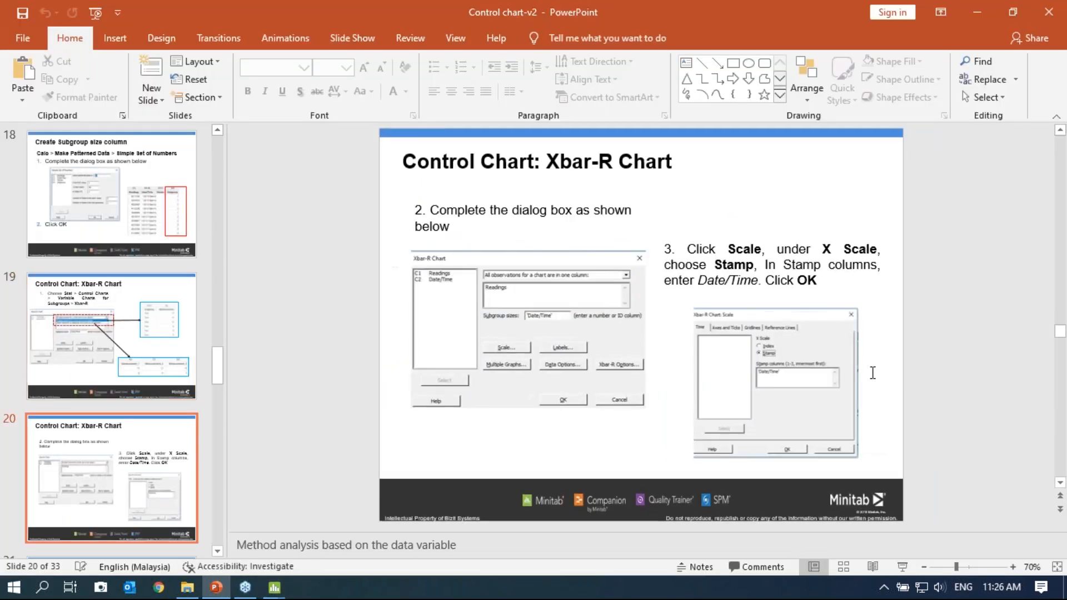
scroll(872, 373, "down", 1)
scroll(873, 373, "down", 1)
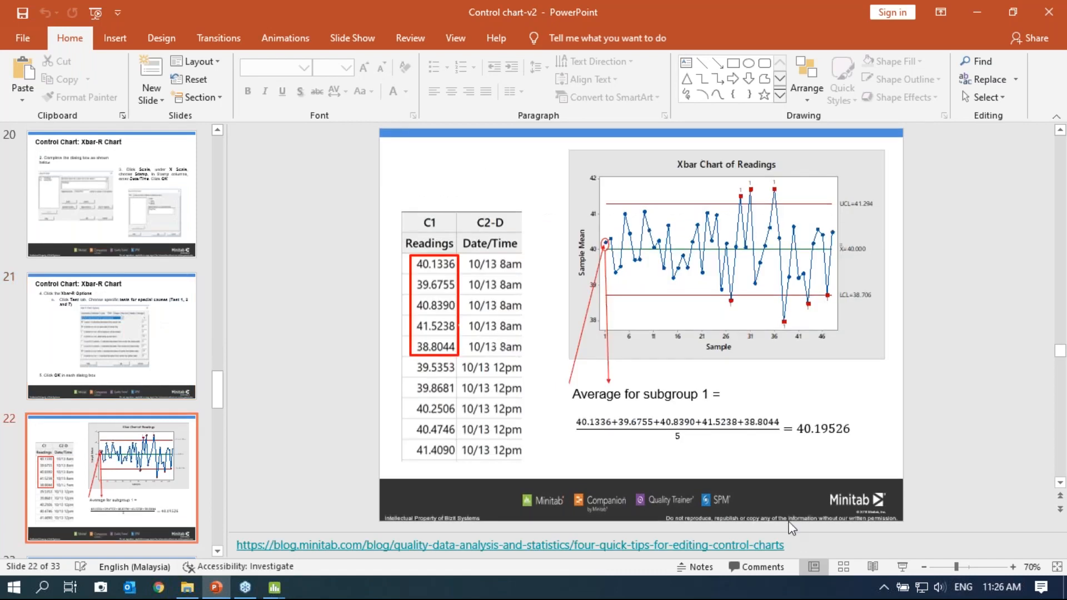
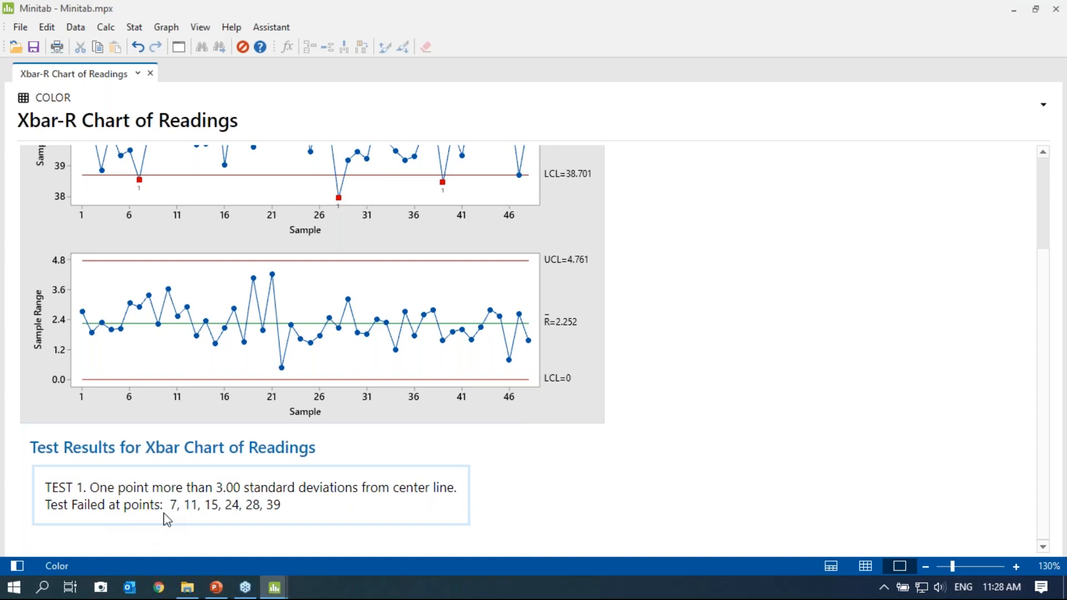
Examine the flagged points on the sample mean chart against the Test 1 results
scroll(167, 519, "up", 3)
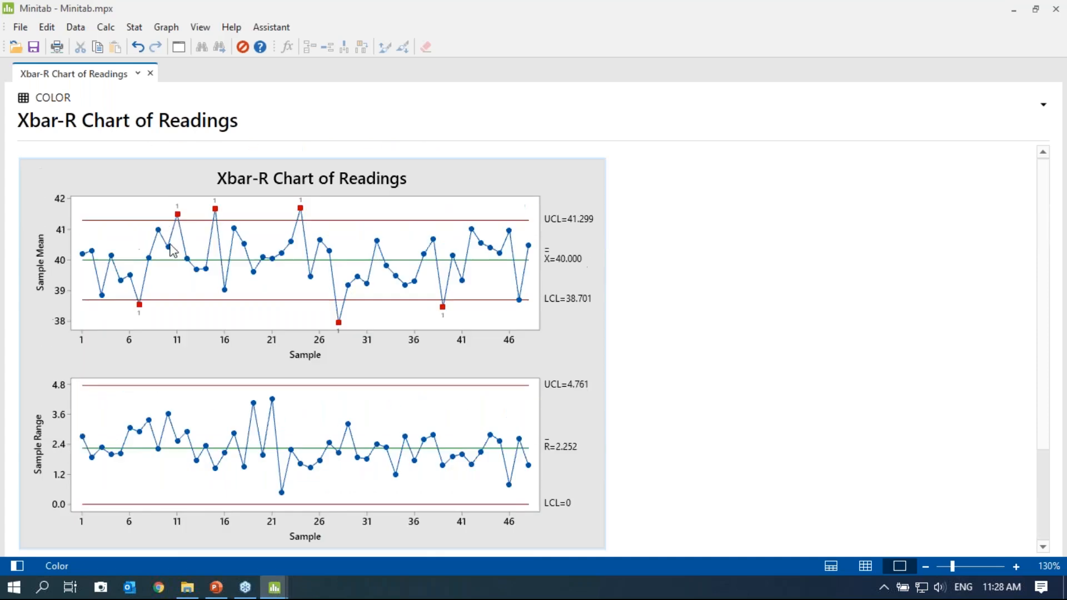
Review the Test 1 results beneath the Xbar-R chart and the control limits on both of its plots
scroll(166, 362, "down", 3)
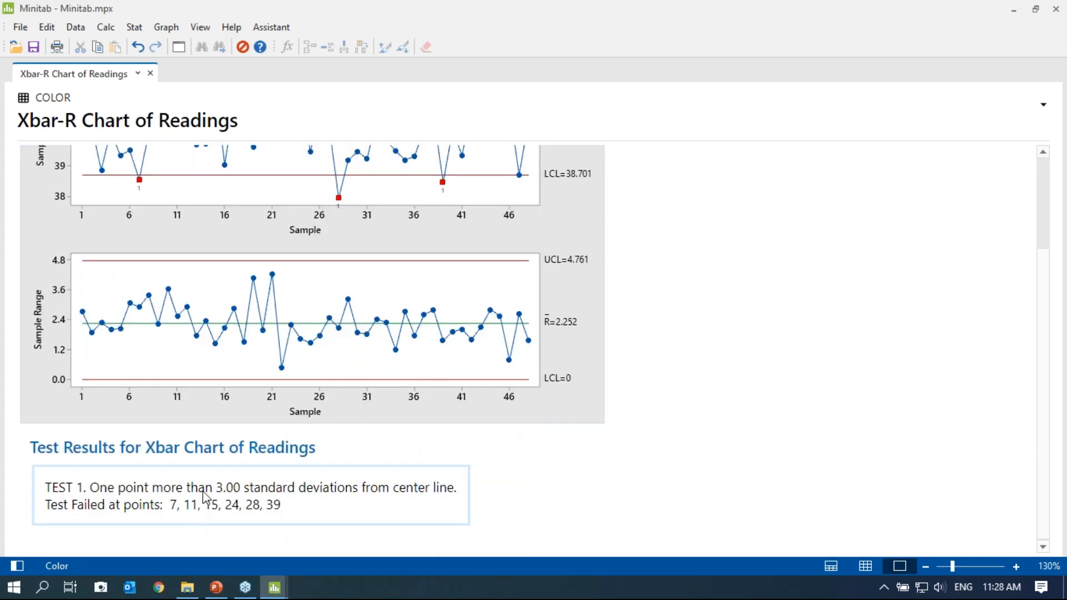
scroll(205, 495, "up", 3)
scroll(221, 531, "down", 3)
scroll(577, 275, "up", 3)
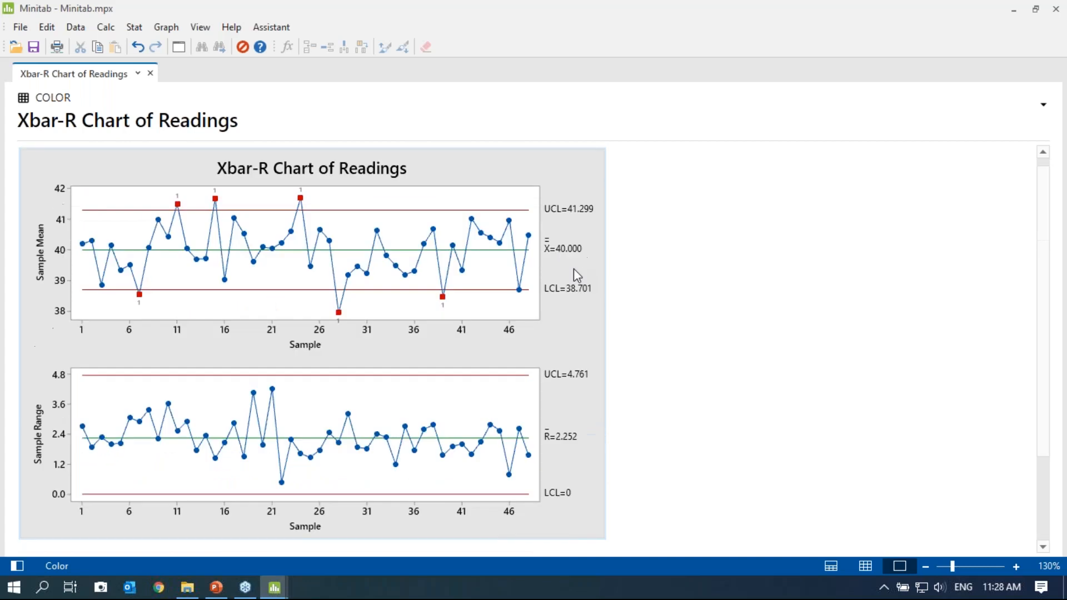
scroll(574, 269, "up", 1)
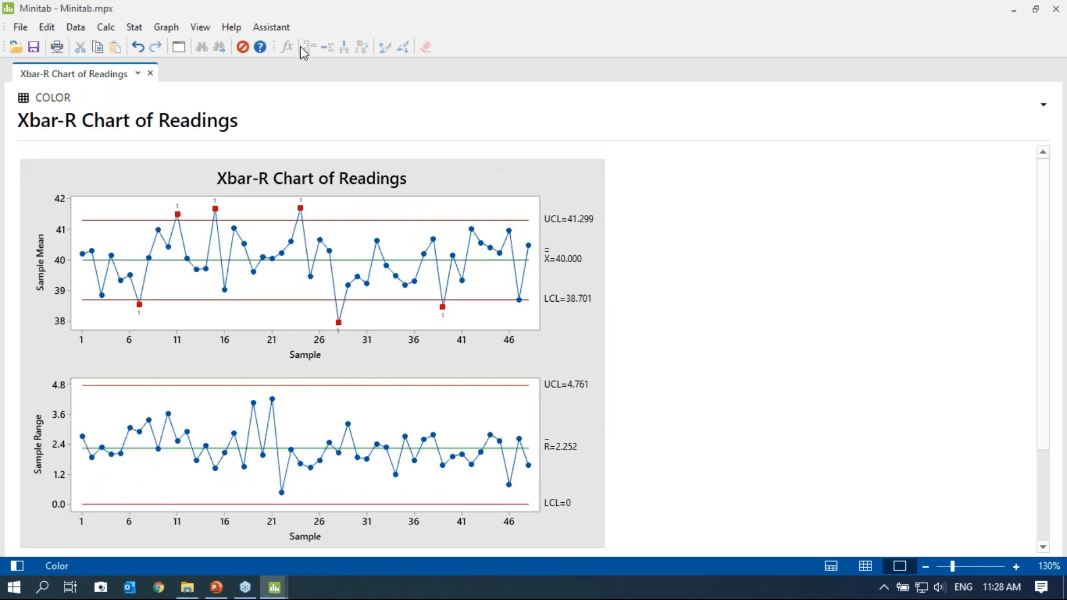
Recreate the Xbar-R chart of Readings with the Xbar-R options set to perform all tests for special causes
left_click(179, 48)
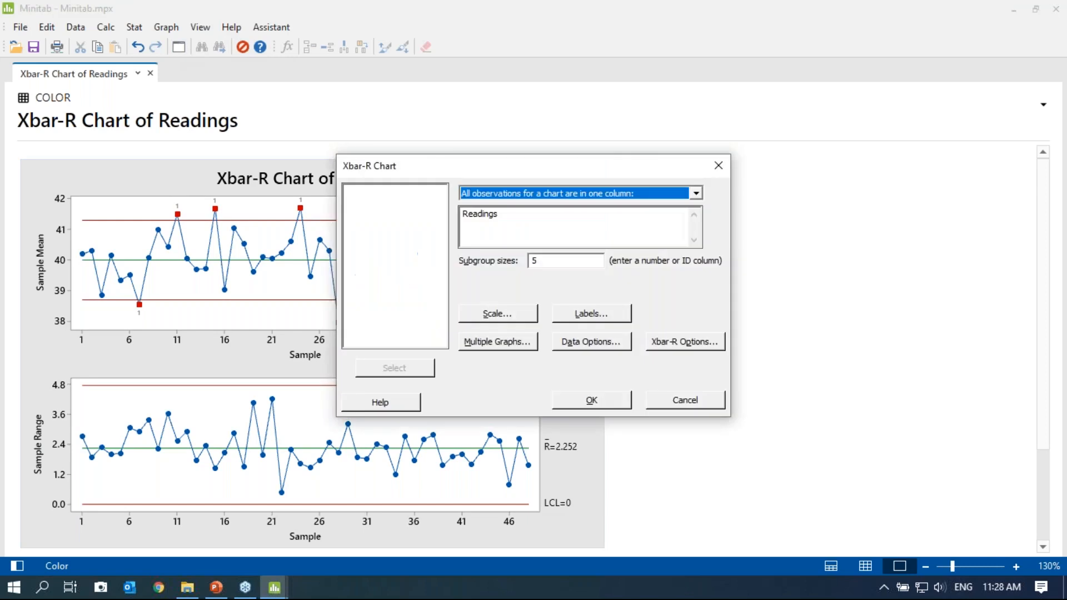
left_click(664, 342)
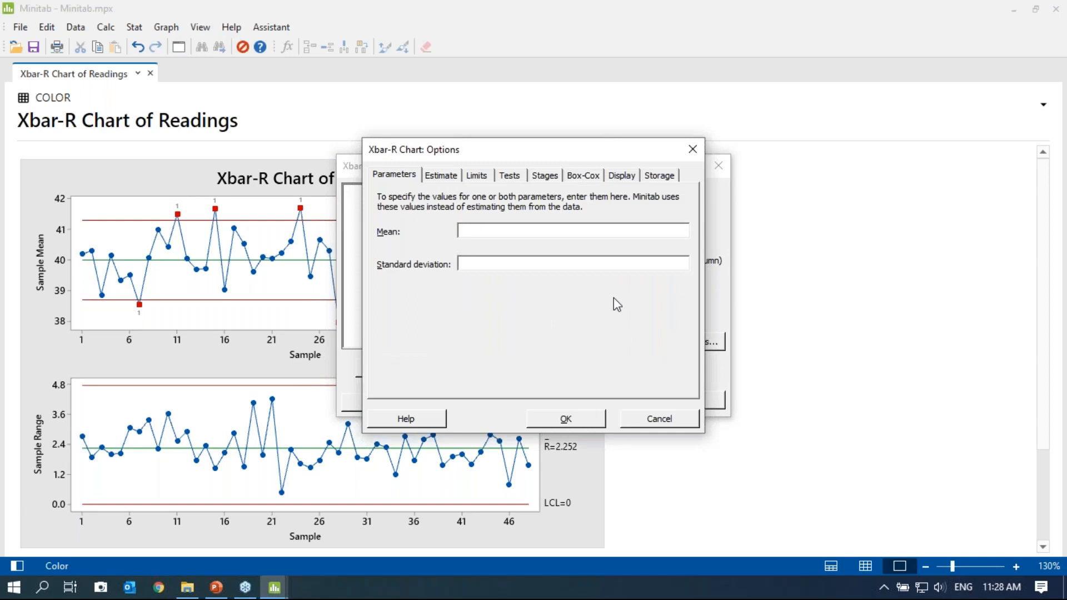
left_click(523, 178)
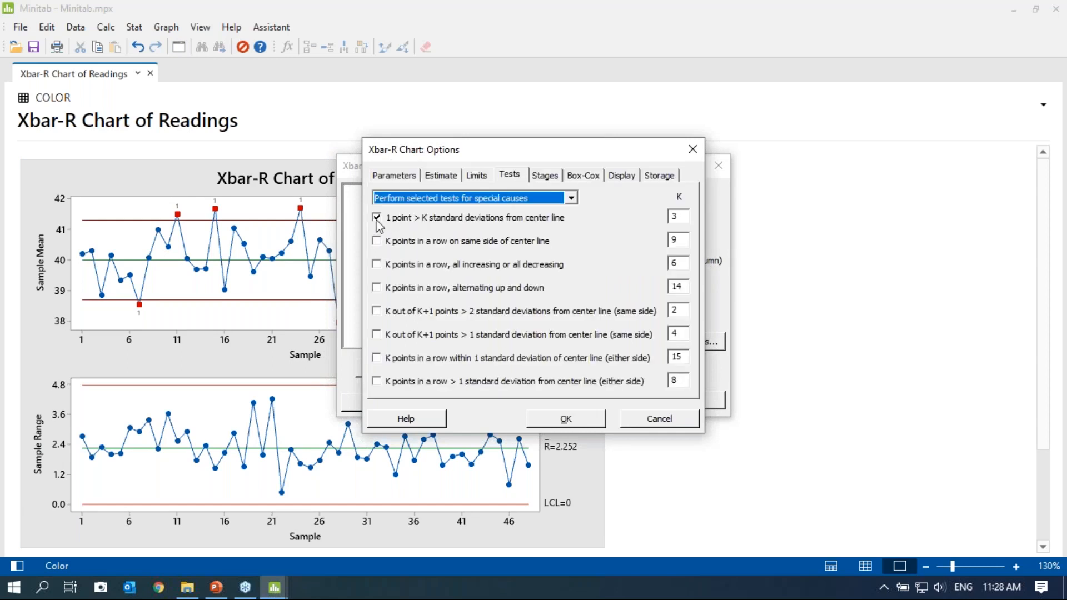
left_click(571, 198)
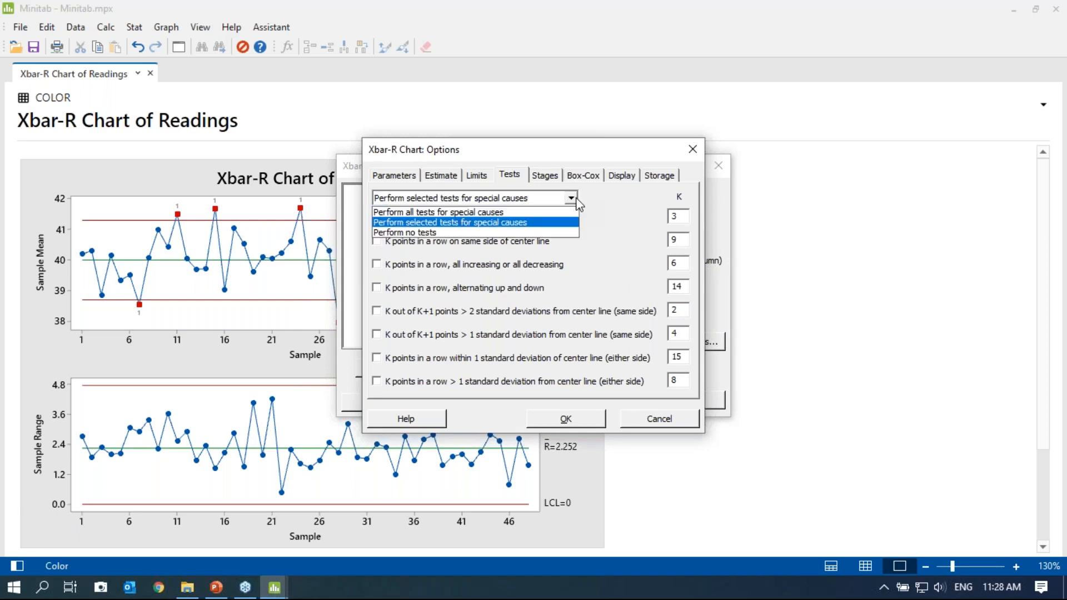
left_click(572, 198)
left_click(571, 199)
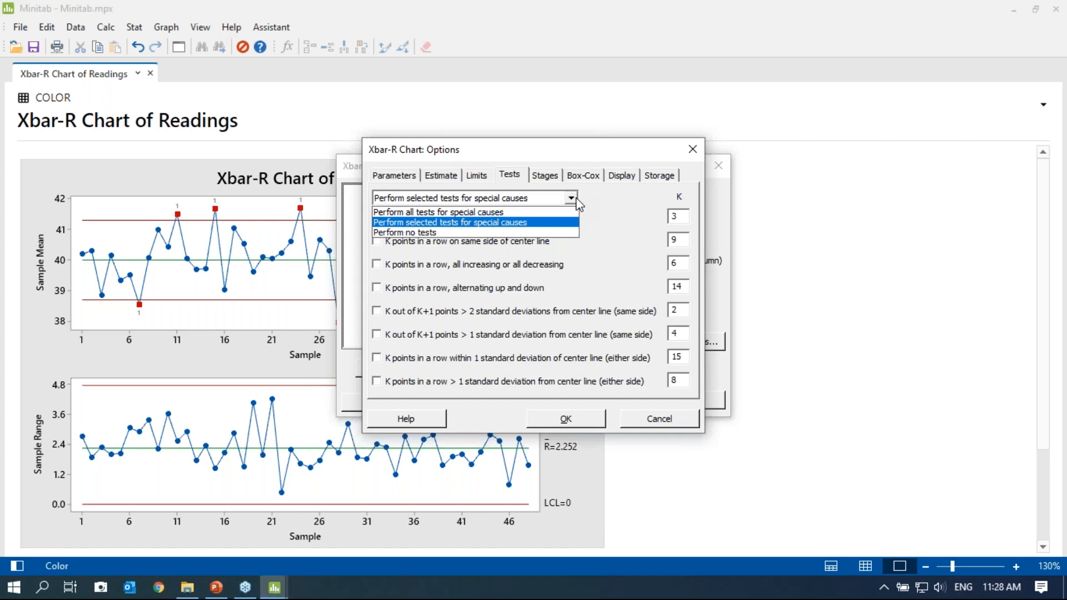
left_click(550, 212)
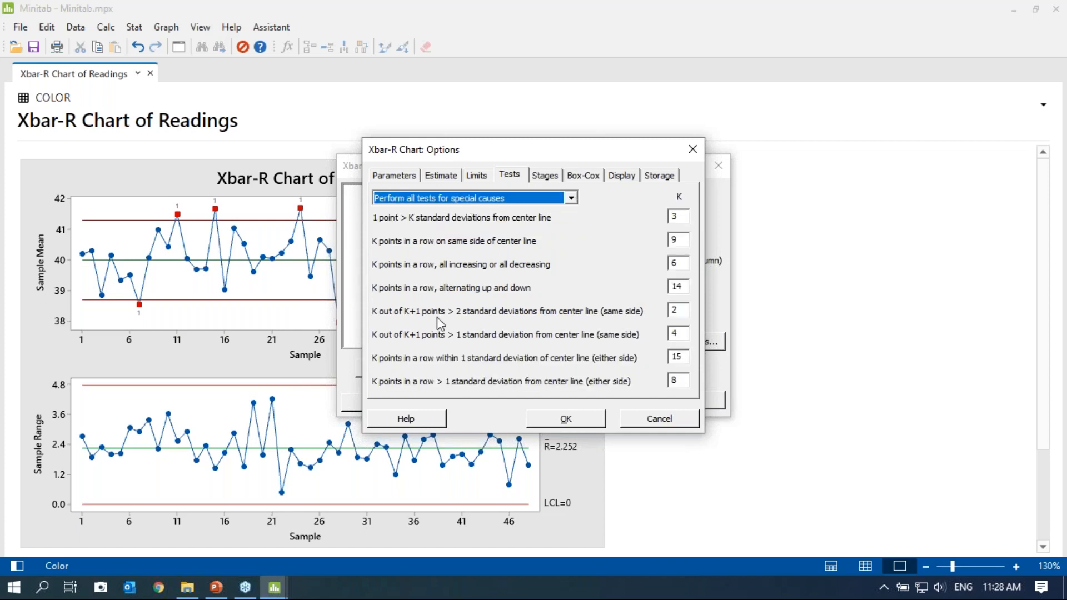
left_click(576, 421)
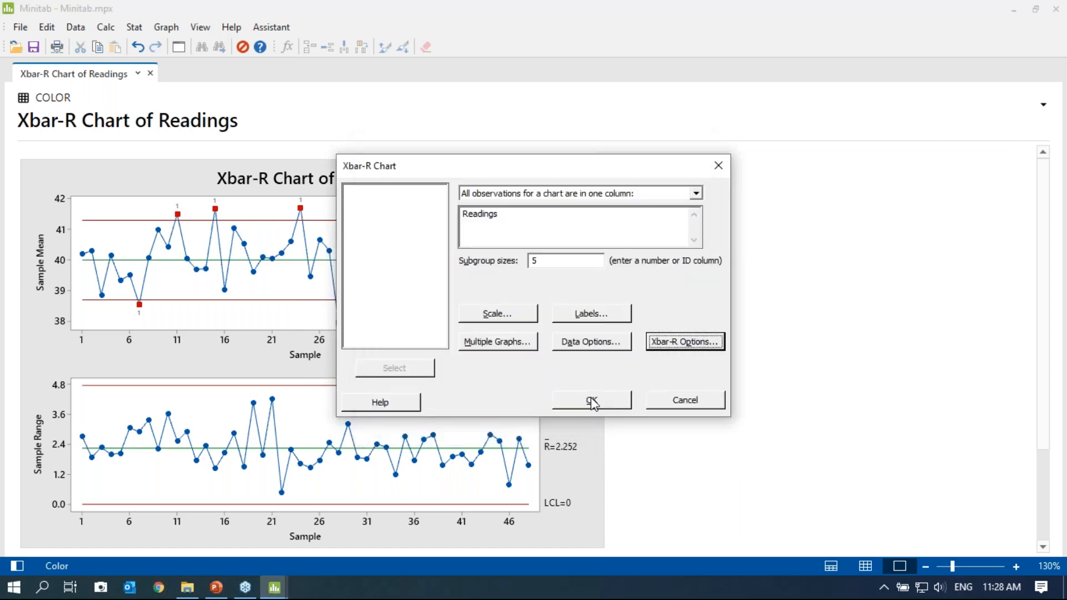
left_click(592, 402)
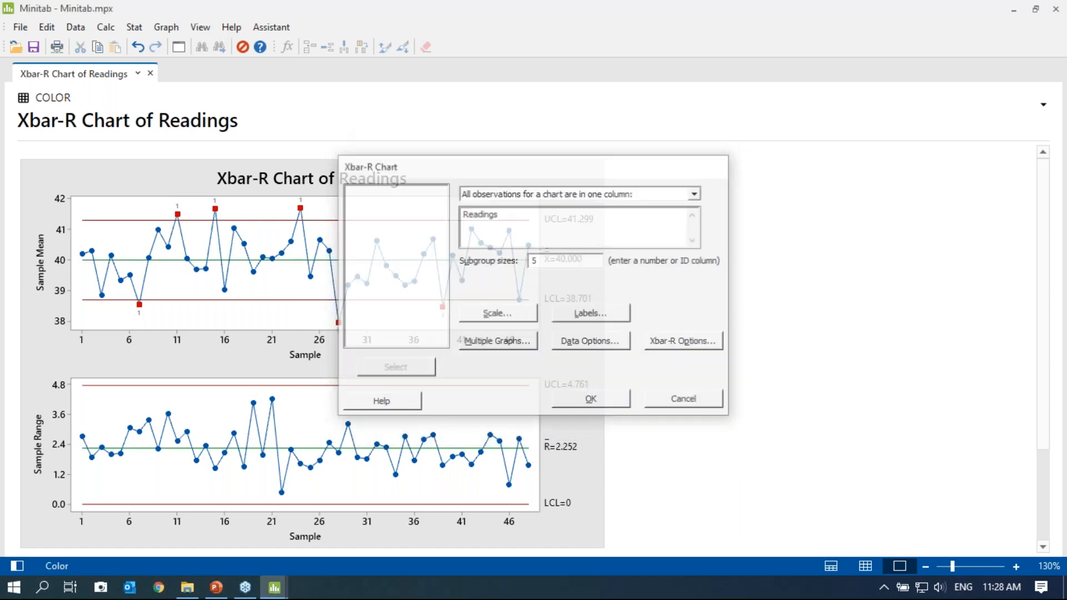
Show the Navigator and open the first Xbar-R chart in split view beside the all-tests chart
left_click(17, 566)
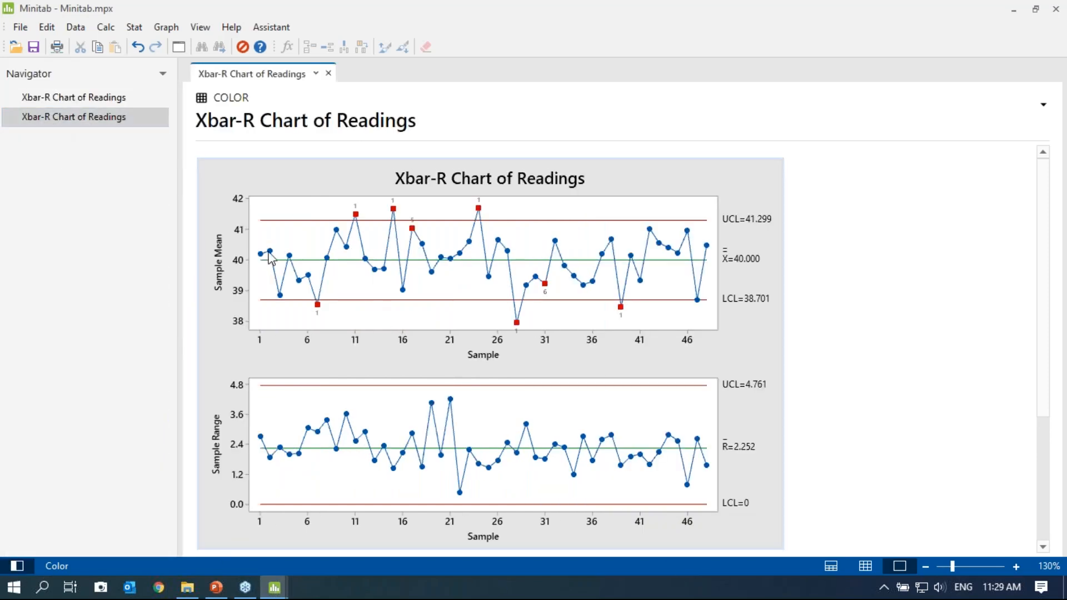
left_click(95, 98)
right_click(94, 98)
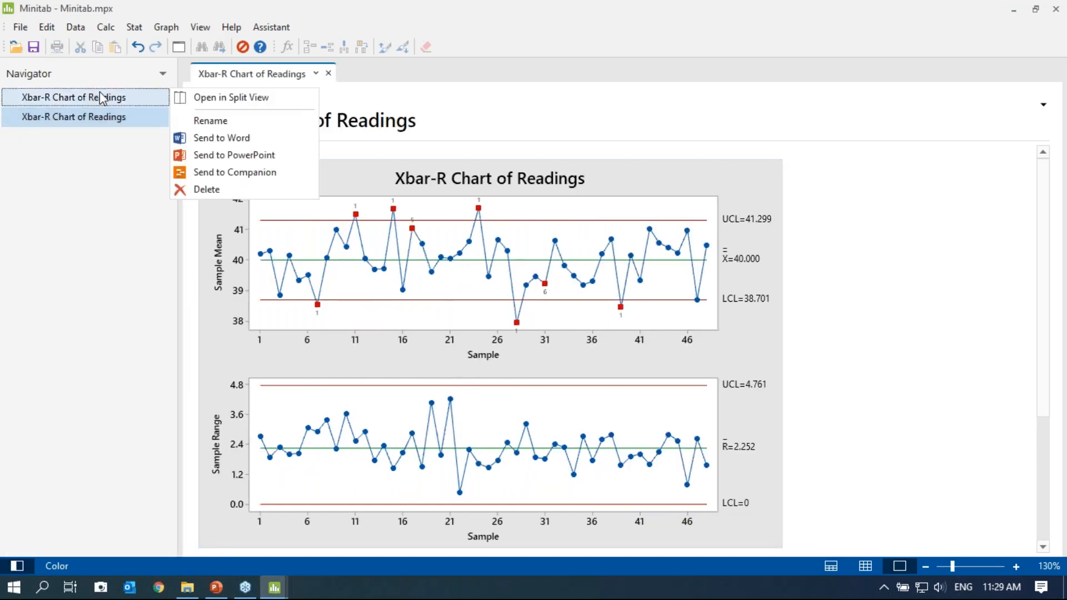
left_click(209, 105)
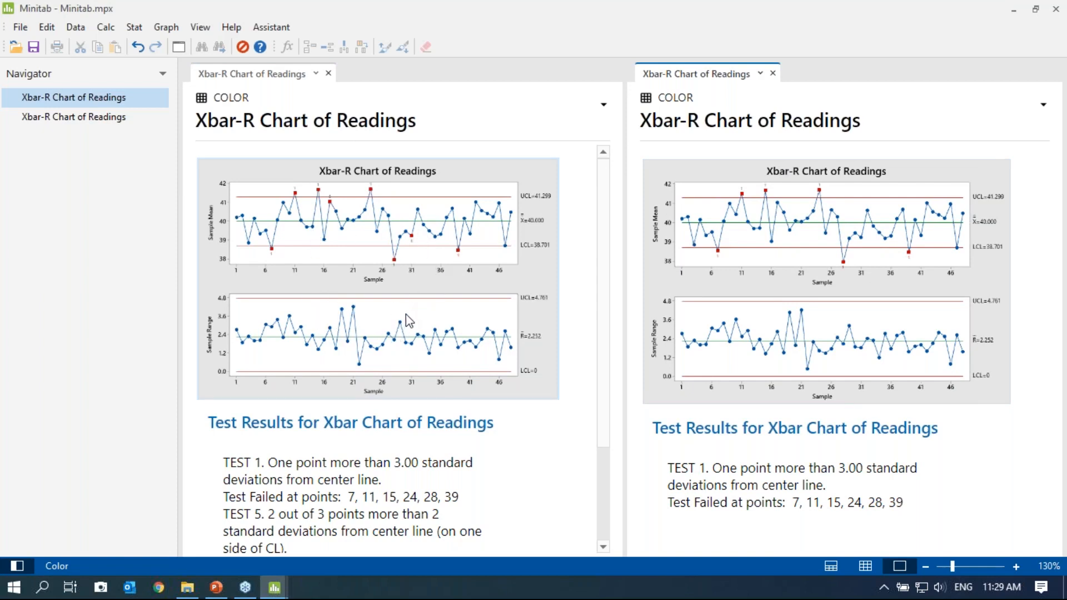
Compare the Test 1, Test 5 and Test 6 results of the all-tests chart with its flagged points and the original chart
scroll(489, 400, "down", 2)
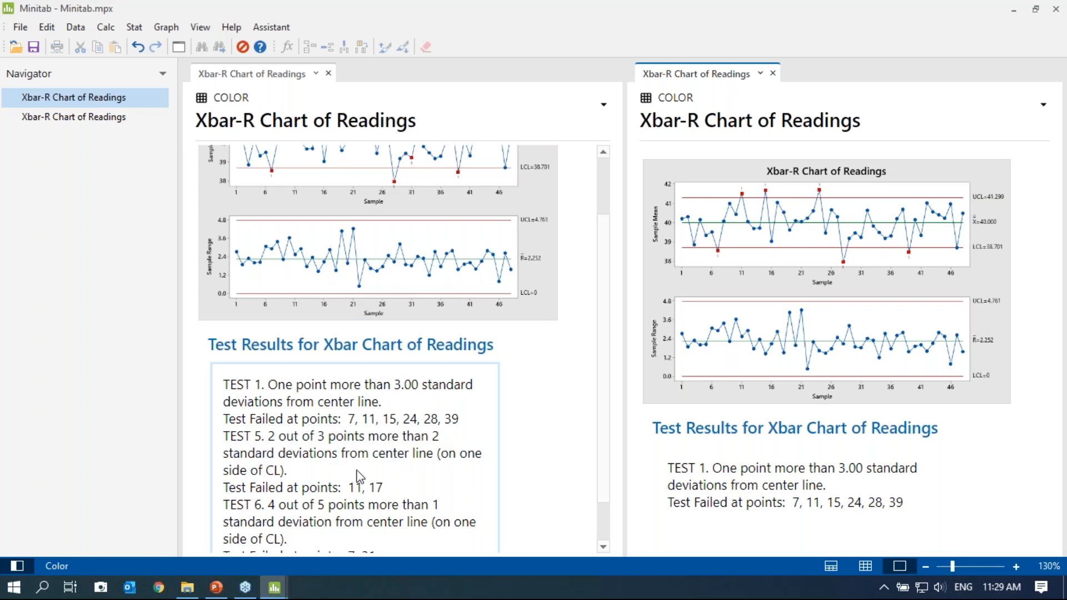
scroll(359, 477, "down", 1)
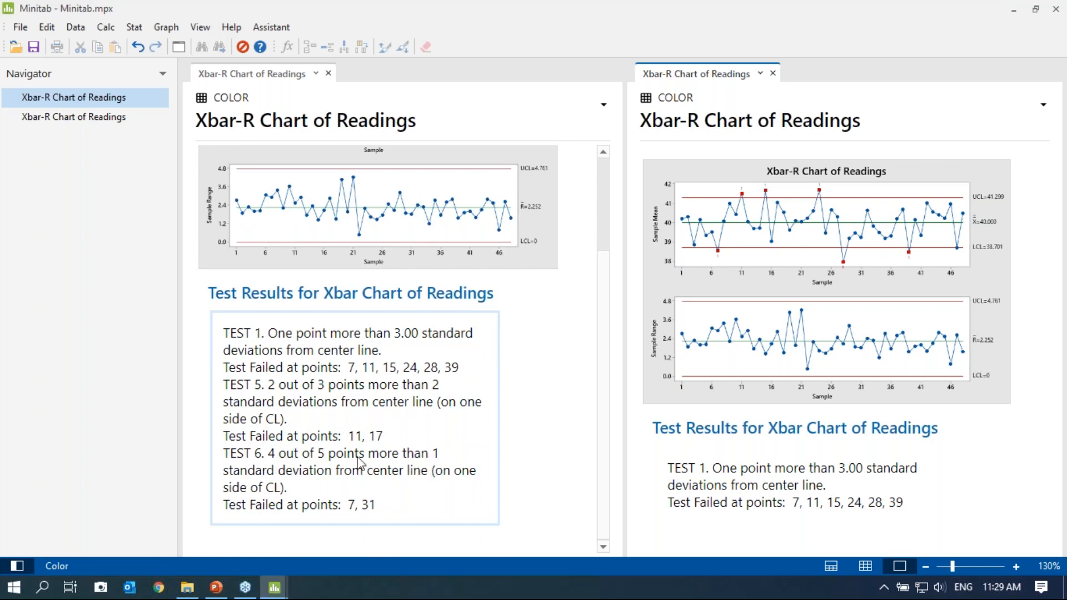
scroll(393, 468, "up", 3)
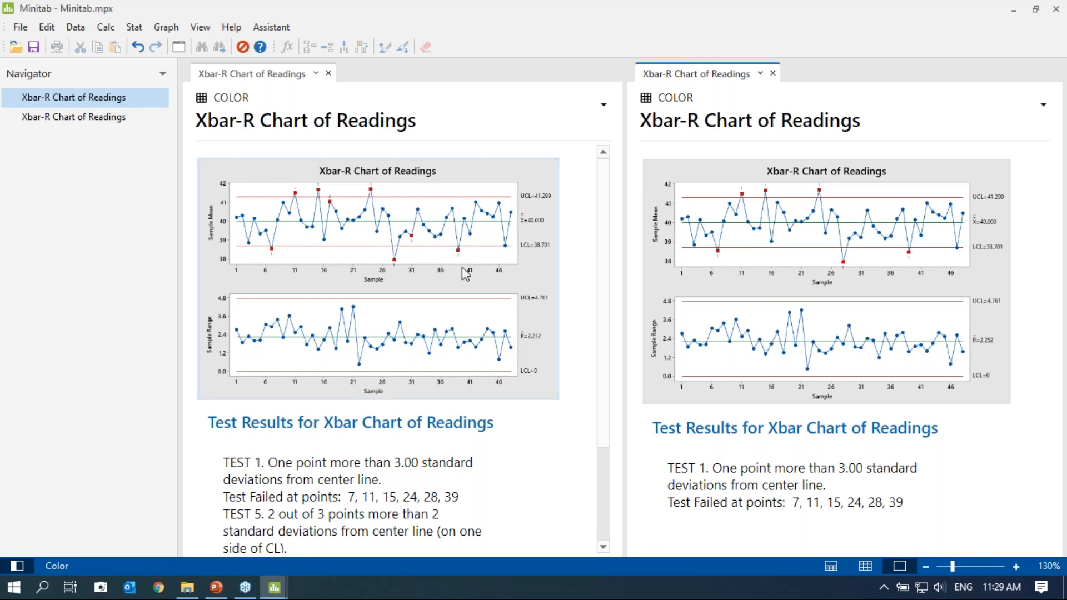
scroll(432, 386, "down", 3)
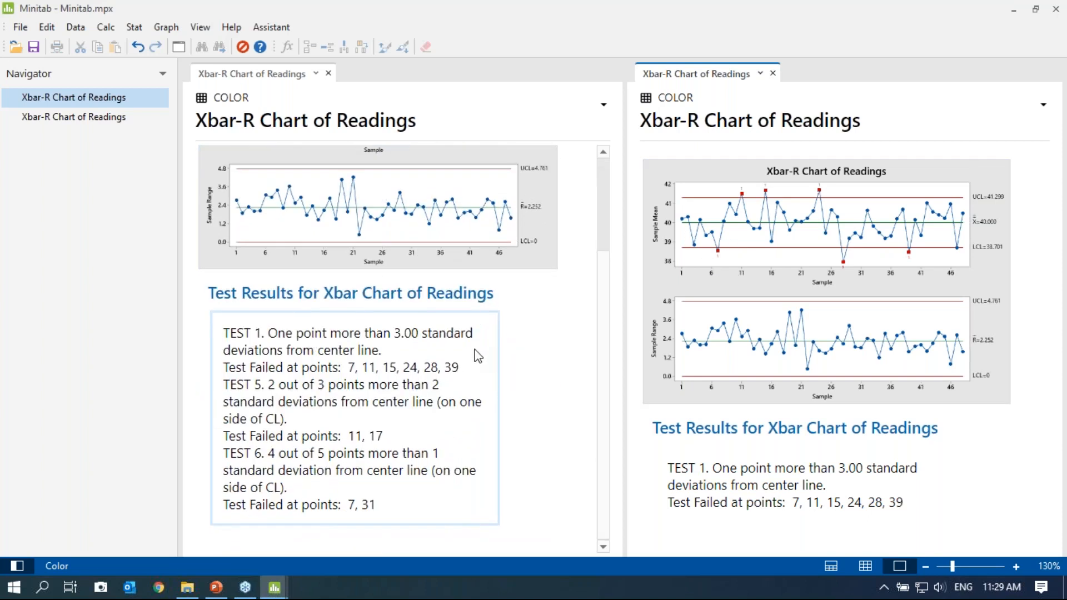
scroll(474, 358, "up", 3)
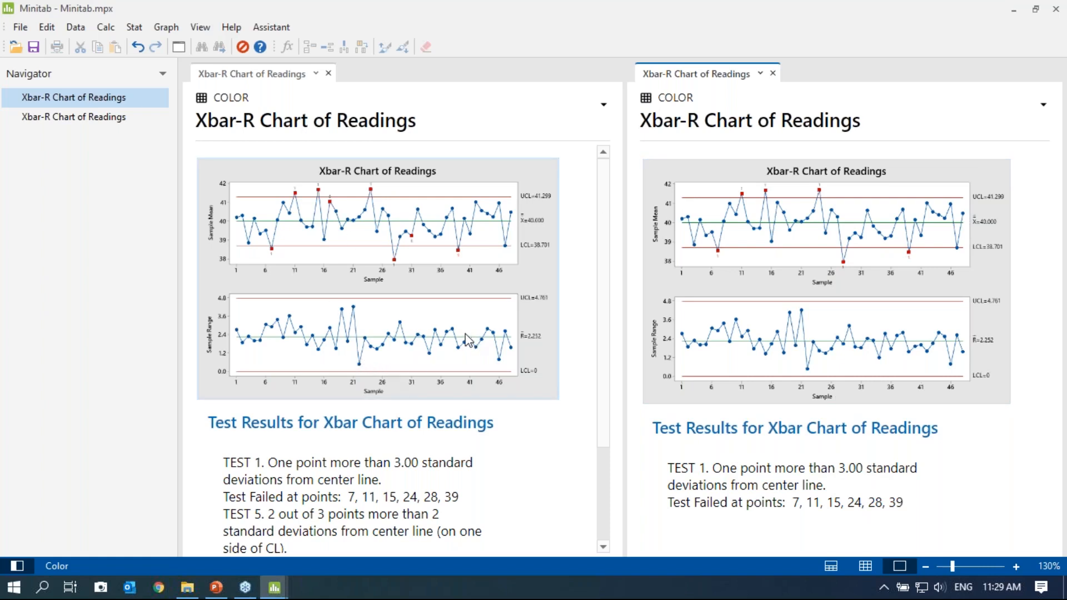
scroll(408, 336, "down", 1)
scroll(408, 337, "down", 2)
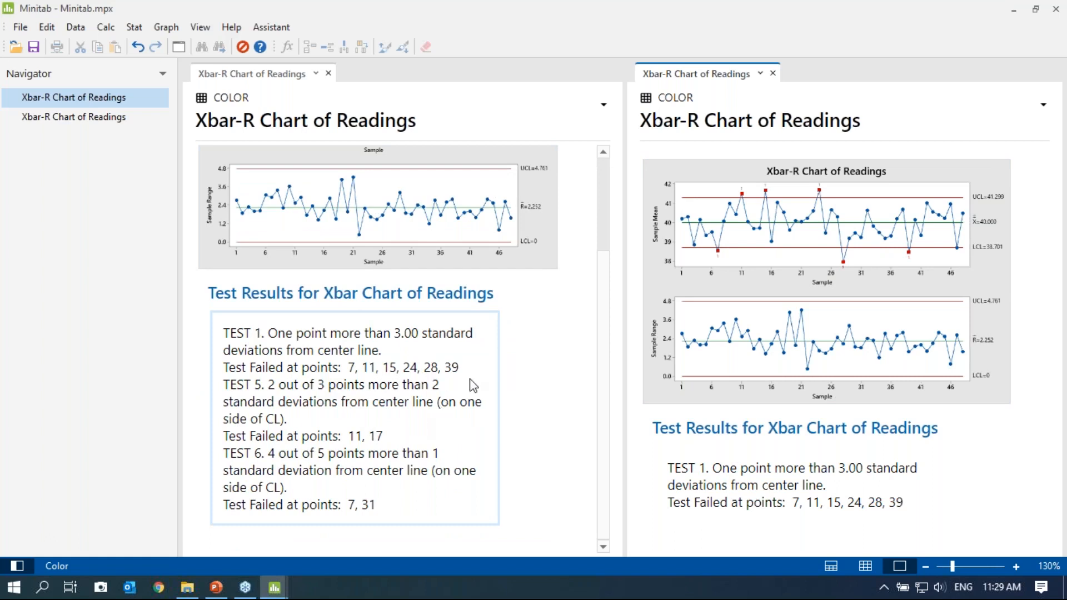
scroll(476, 429, "up", 1)
scroll(477, 430, "up", 2)
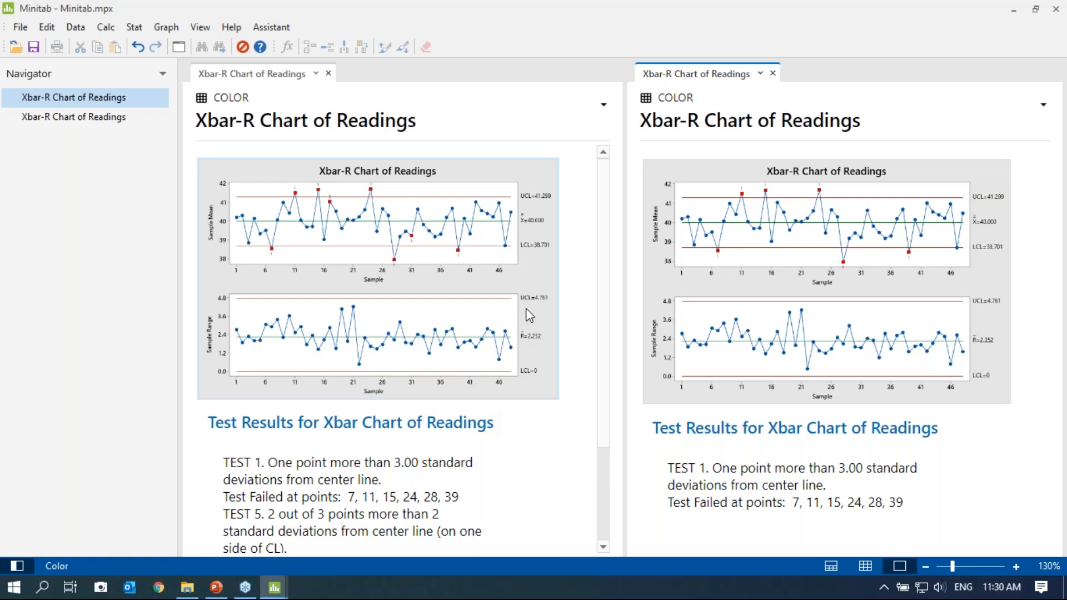
Unsplit the view and check the original Xbar-R chart with its Test 1 results
right_click(659, 74)
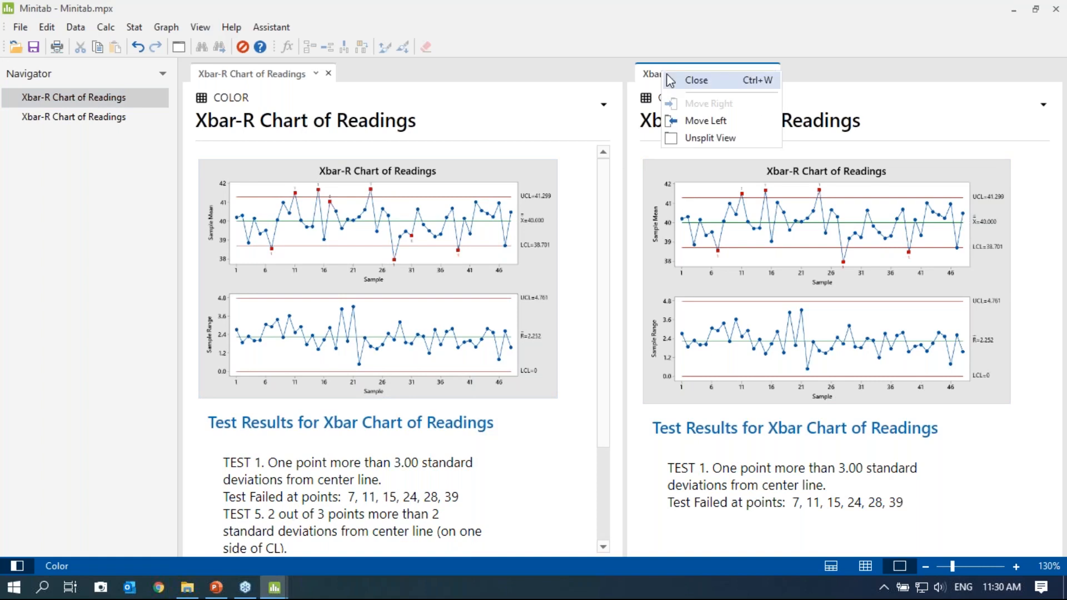
left_click(717, 138)
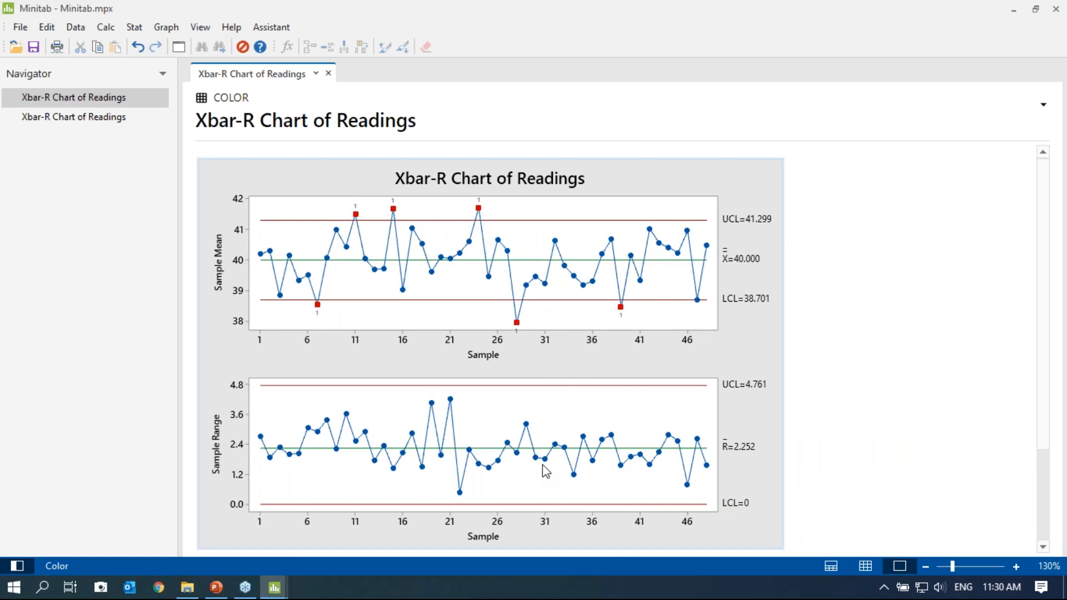
scroll(543, 465, "down", 3)
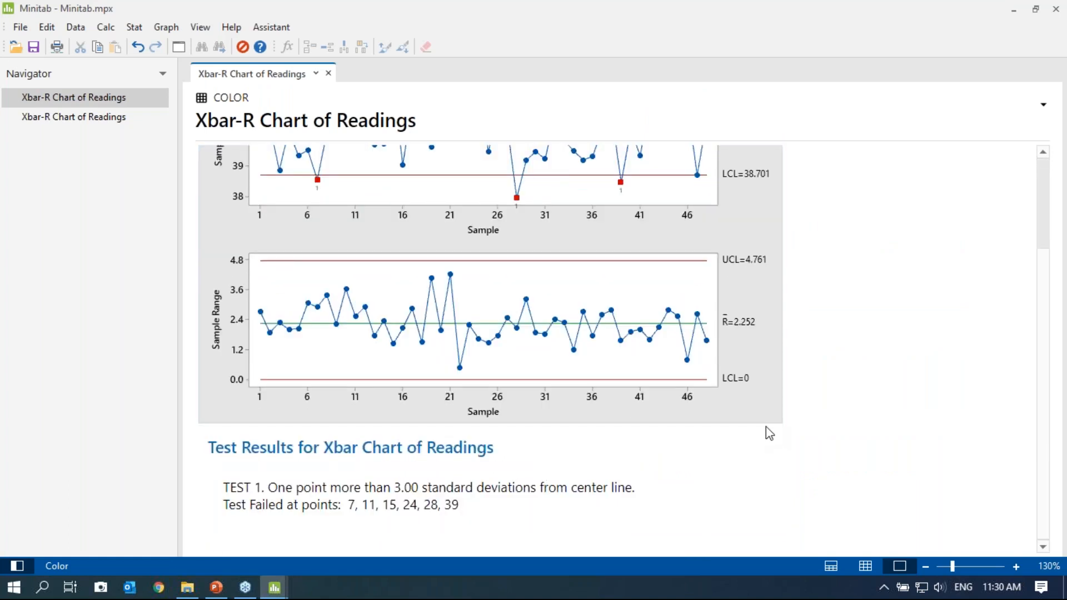
scroll(766, 426, "up", 3)
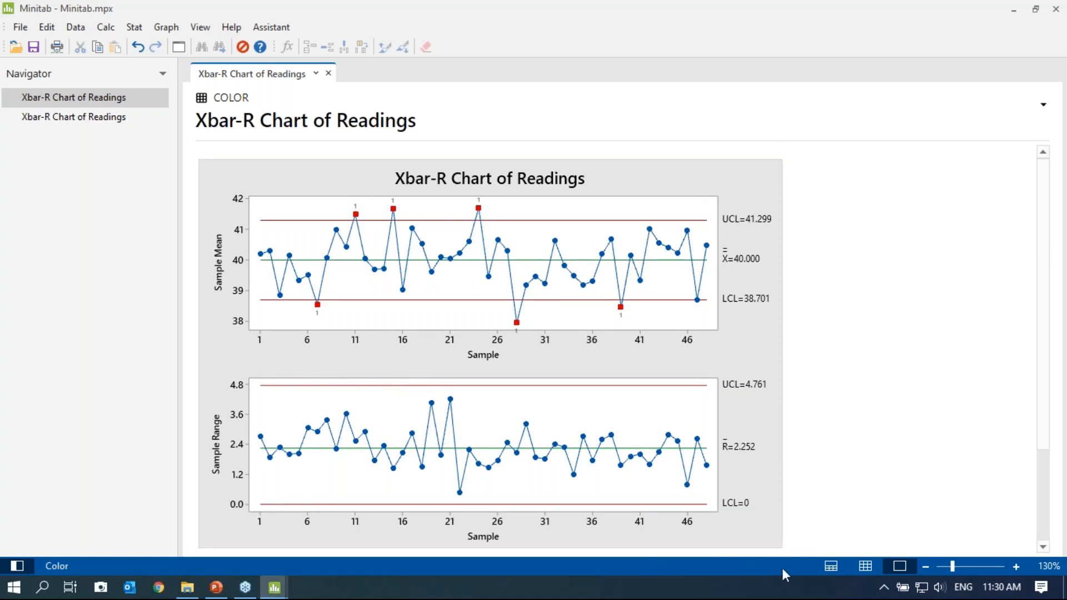
Show the worksheet below the output and recreate the Xbar-R chart with Date/Time as the stamp column on the X scale
left_click(830, 567)
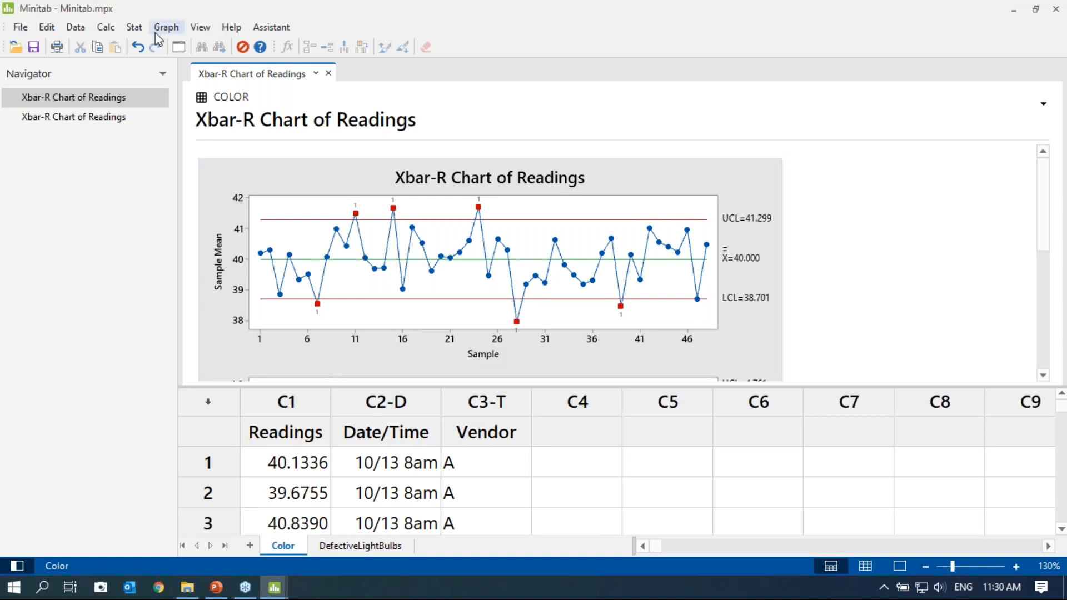
left_click(179, 47)
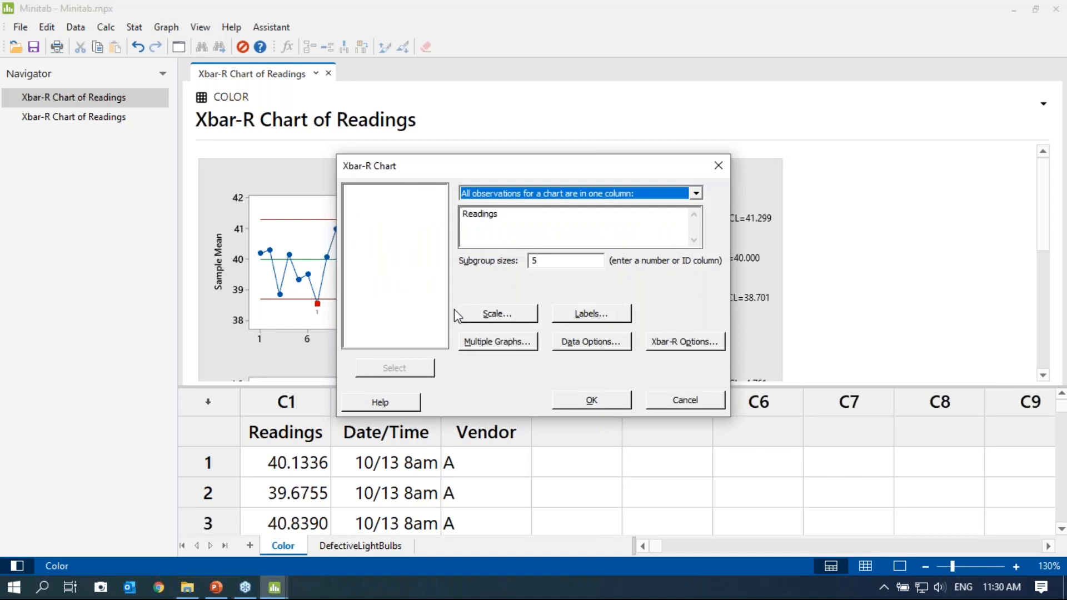
left_click(479, 314)
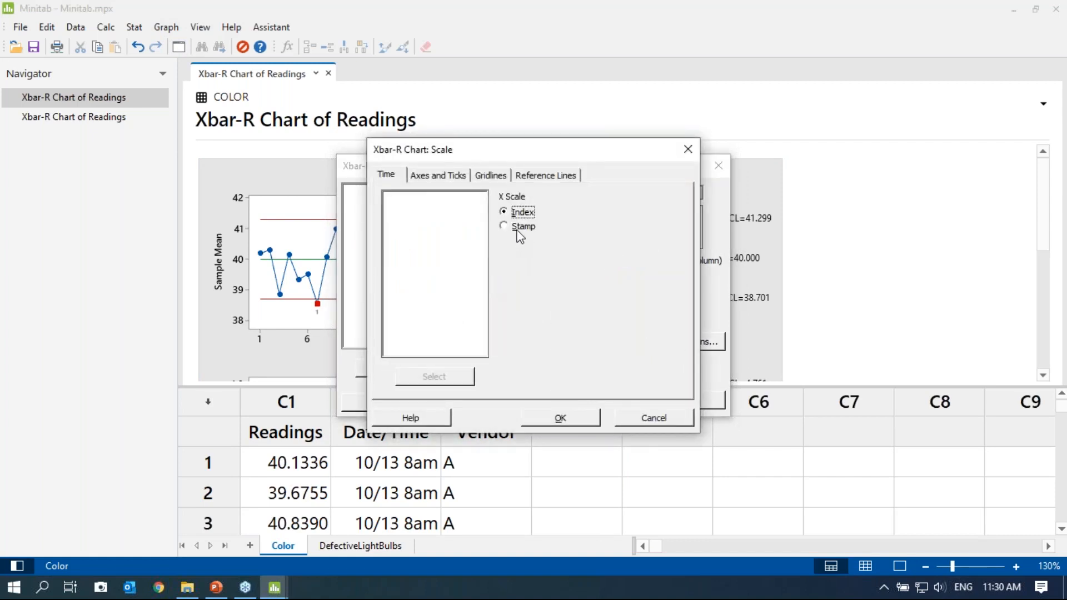
left_click(521, 229)
left_click(540, 283)
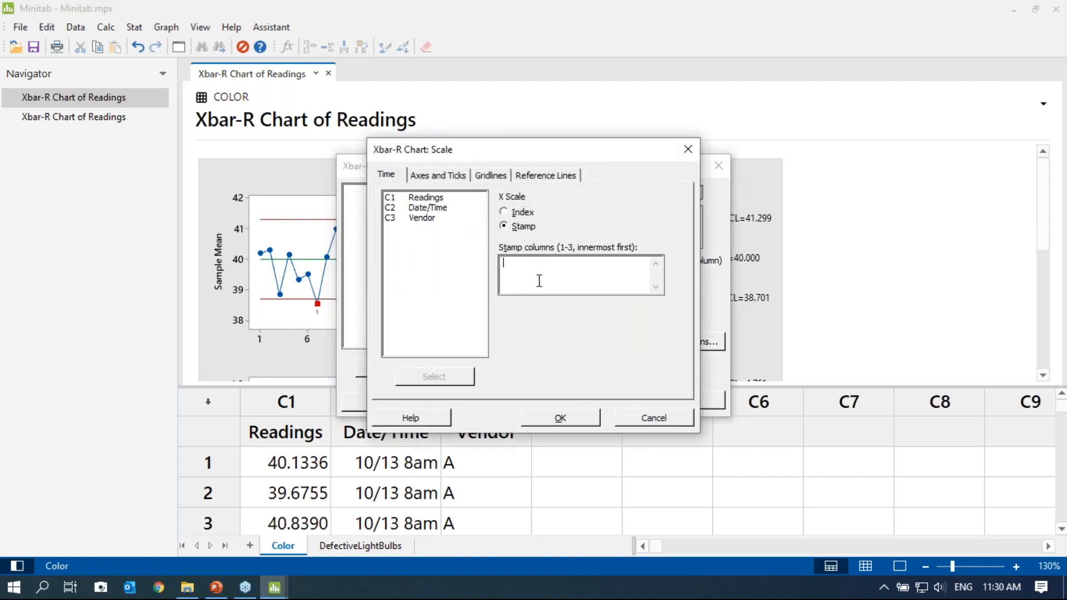
double_click(427, 209)
left_click(574, 420)
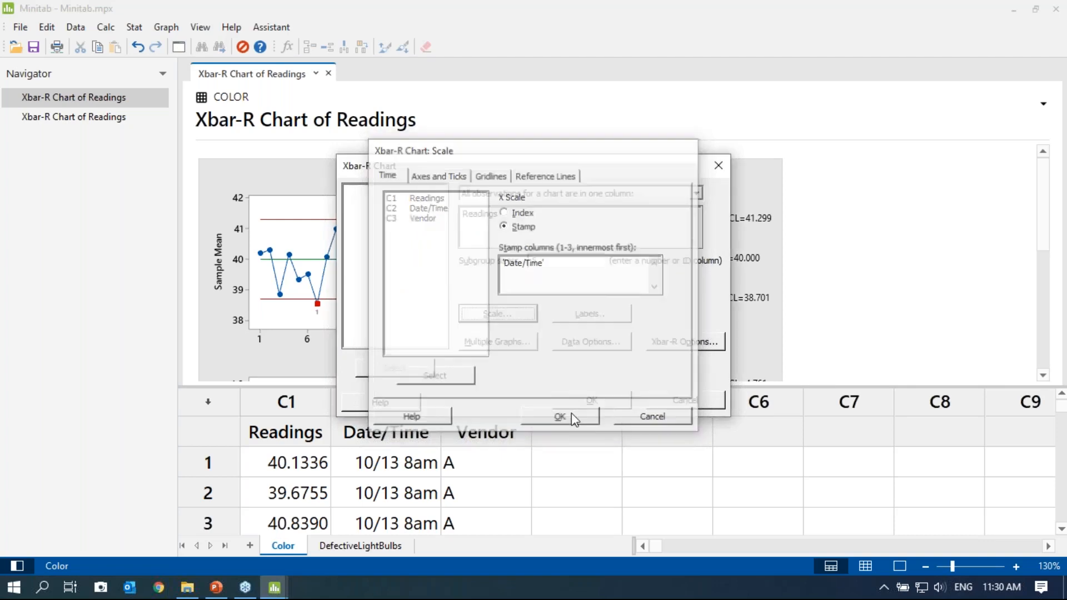
left_click(591, 400)
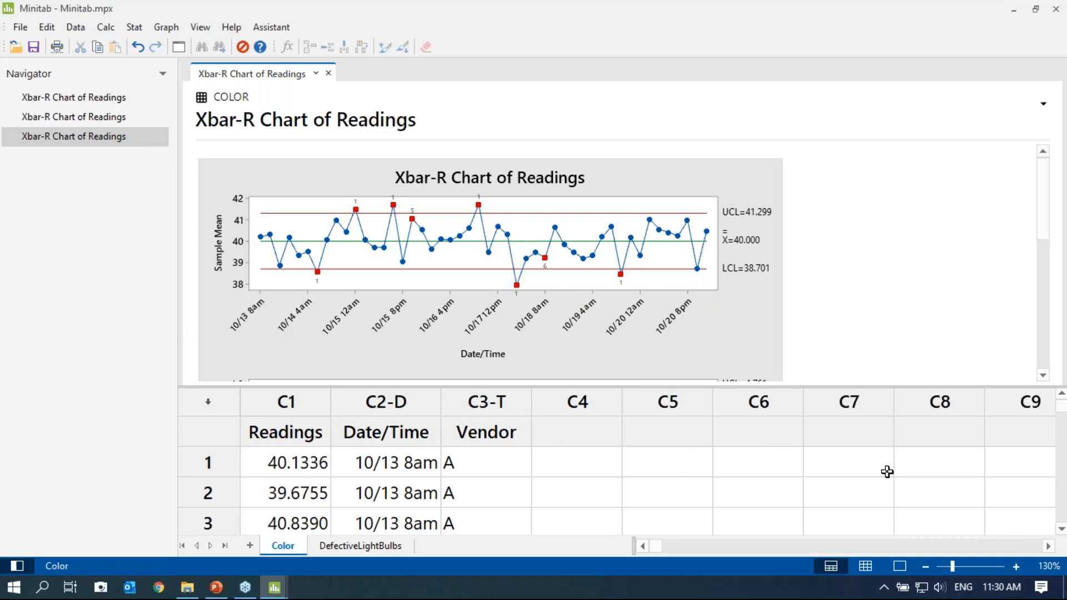
Apply Out of Control conditional formatting in the red style to the Readings column, with the worksheet in full view
left_click(865, 566)
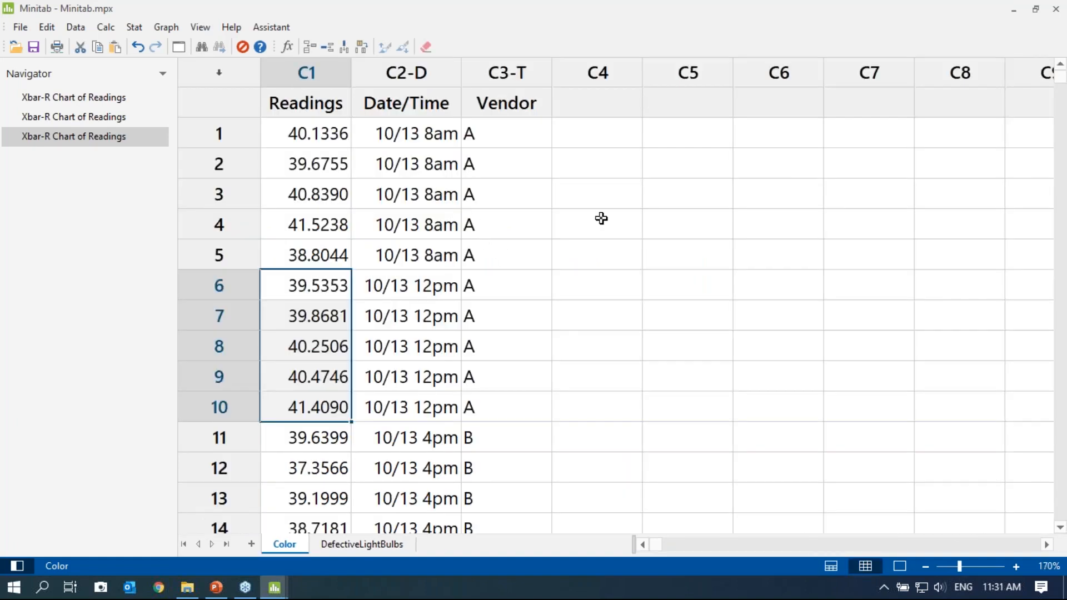
left_click(309, 71)
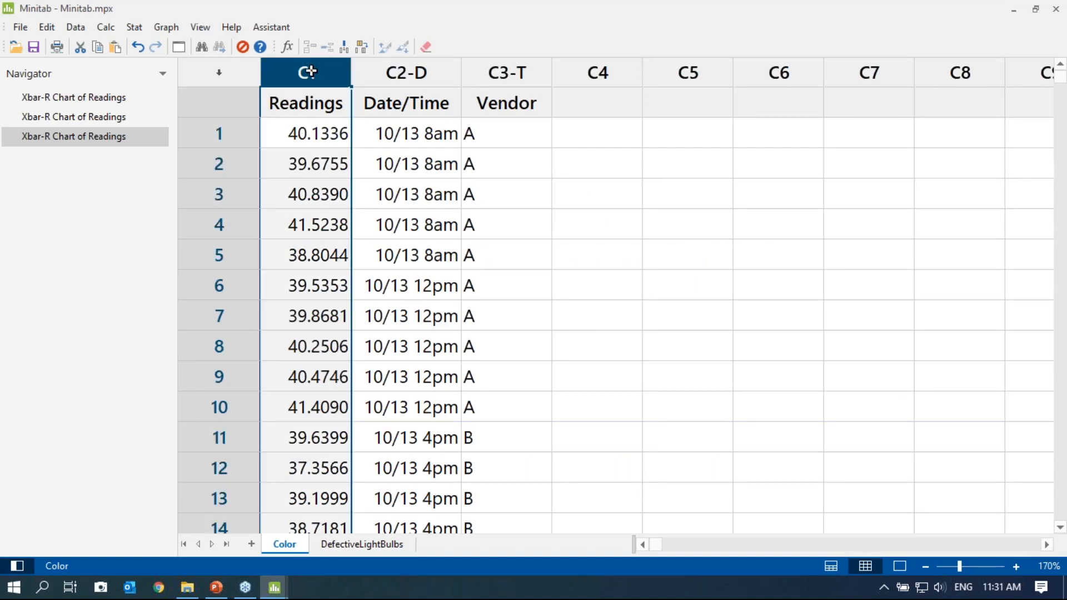
right_click(309, 71)
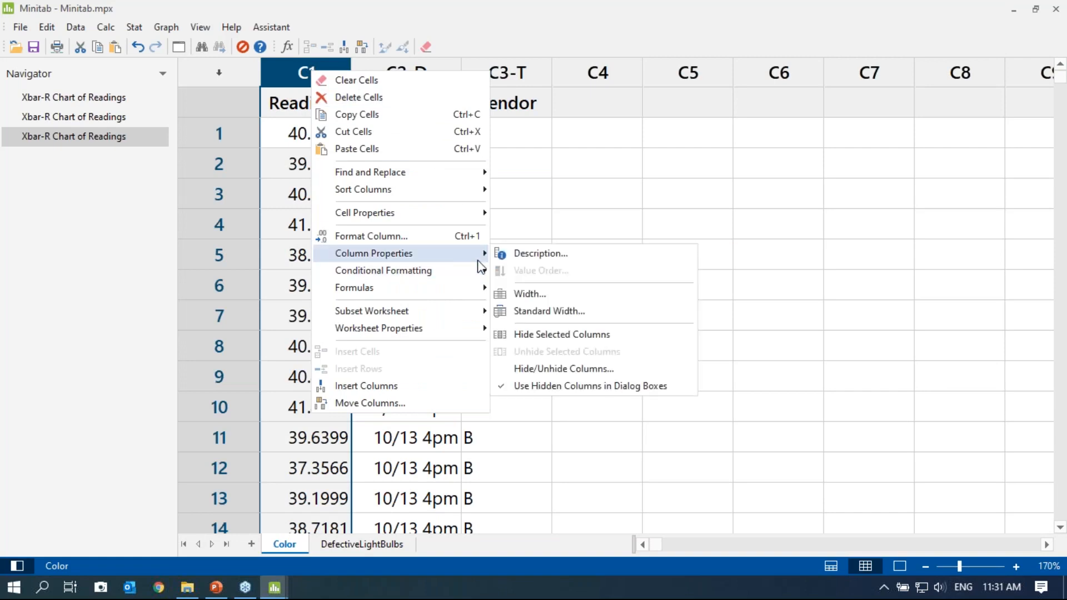
mouse_move(474, 275)
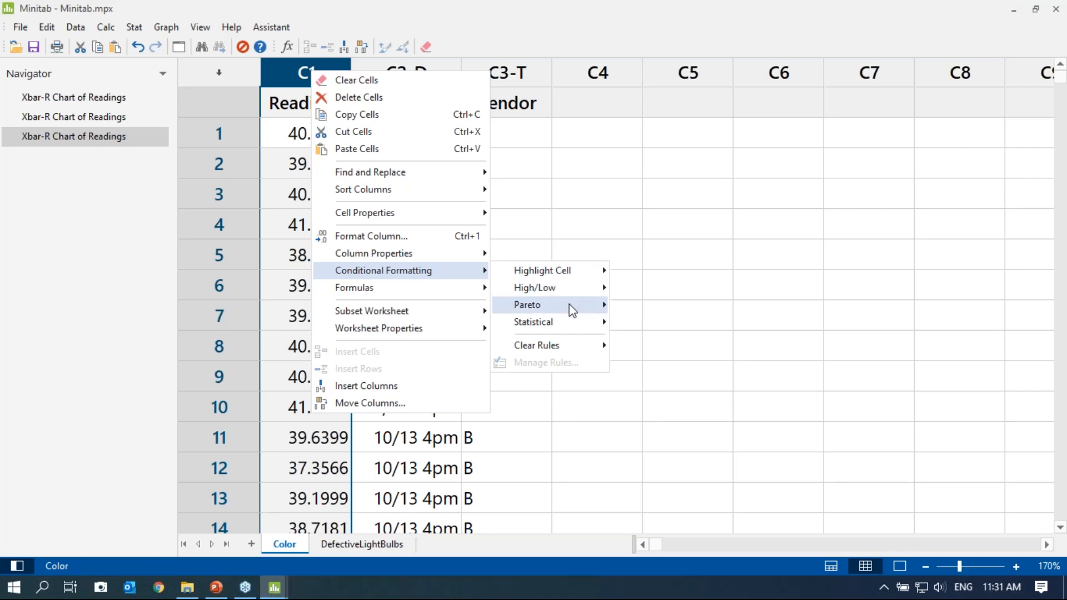
mouse_move(574, 323)
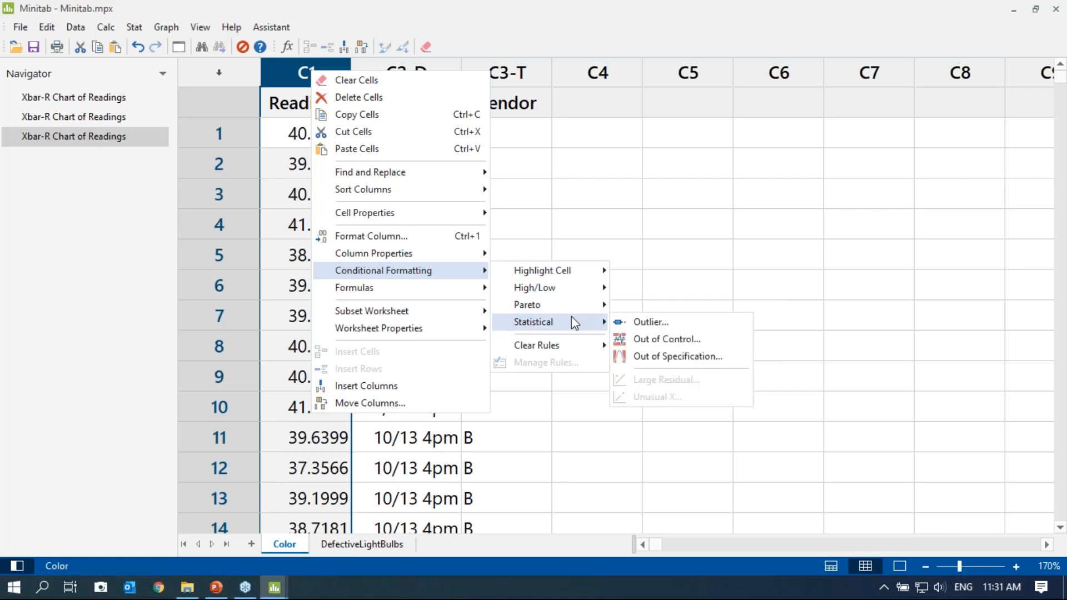
left_click(685, 343)
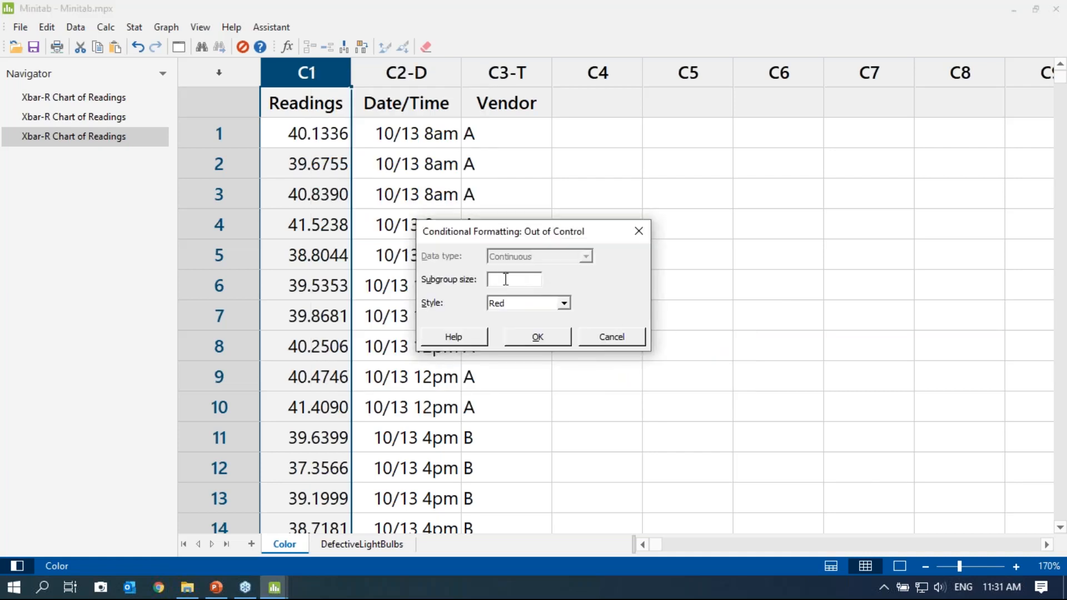
left_click(536, 337)
Examine the highlighted out-of-control Readings in rows 31 to 35 against the surrounding worksheet data
scroll(424, 383, "down", 2)
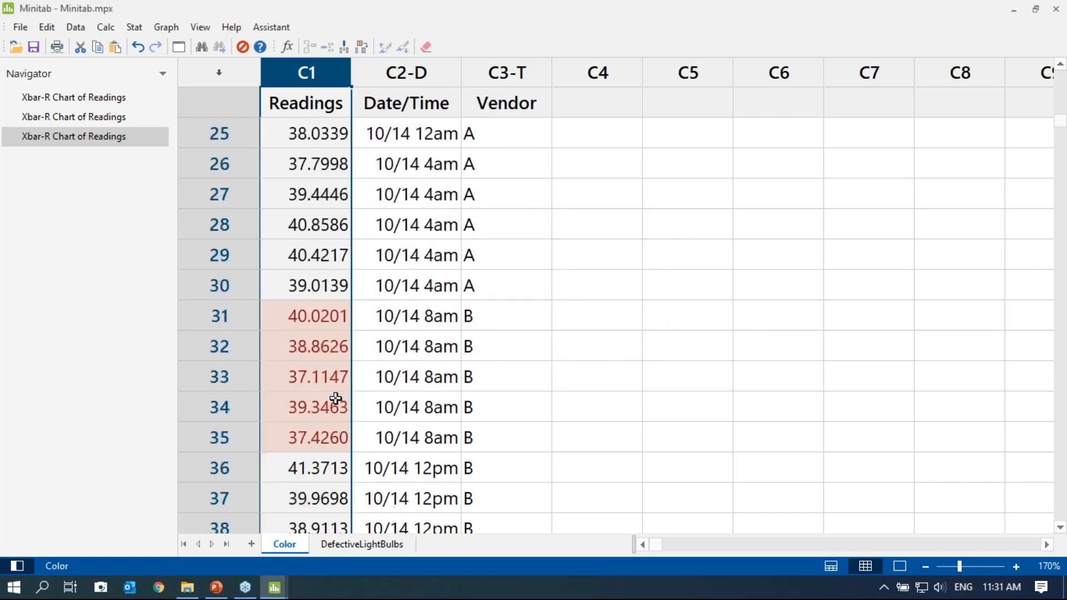
left_click(311, 224)
left_click_drag(312, 225, 314, 338)
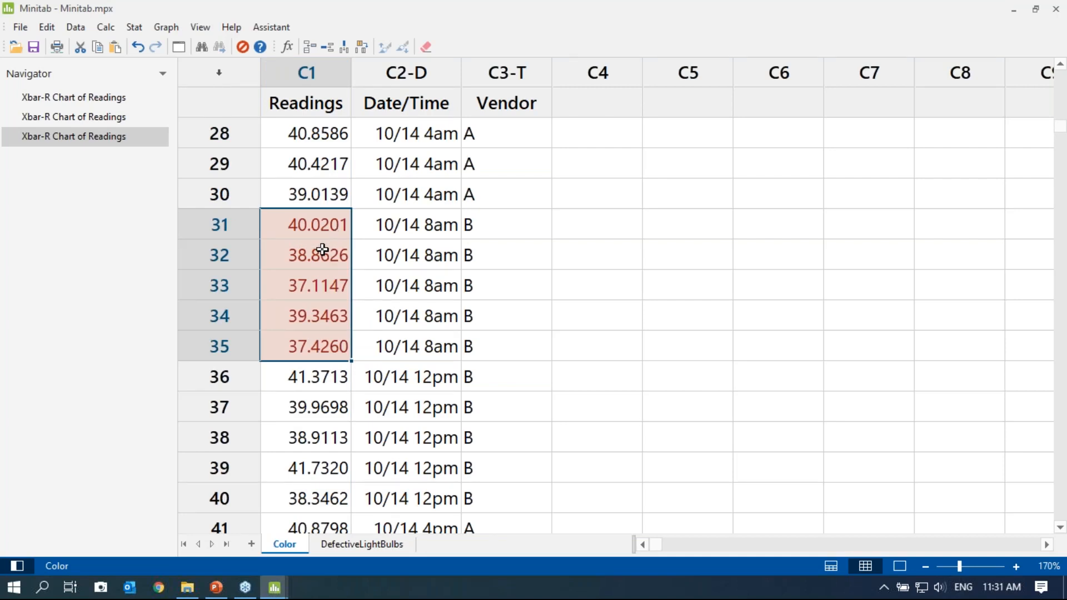
scroll(322, 250, "up", 4)
scroll(322, 250, "down", 5)
scroll(322, 249, "up", 1)
Recreate the Xbar-R chart of Readings with subgroup size 5, keeping all tests for special causes
left_click(181, 47)
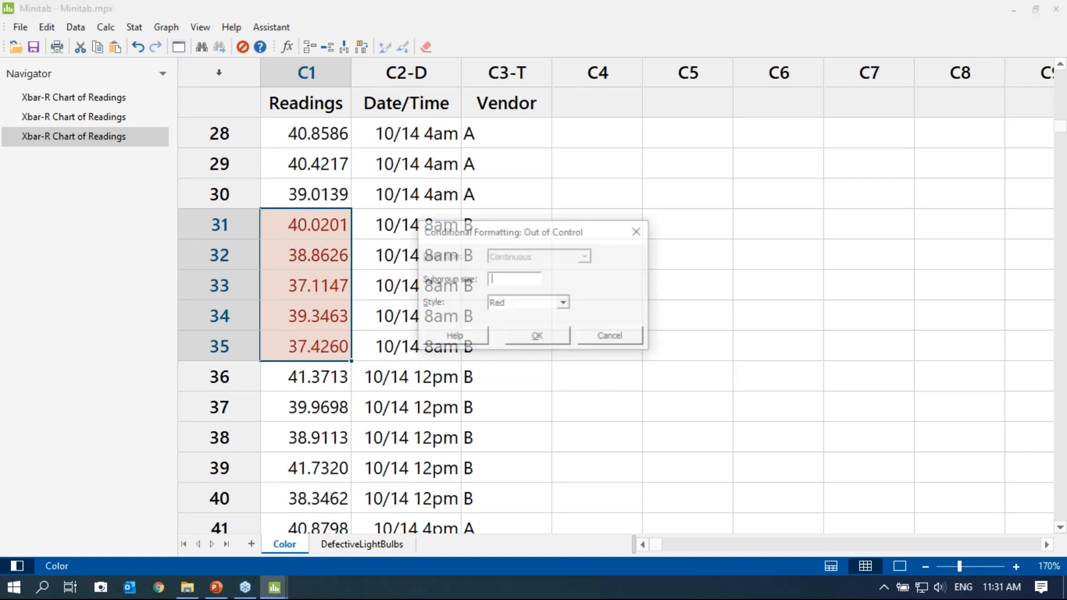
left_click(638, 231)
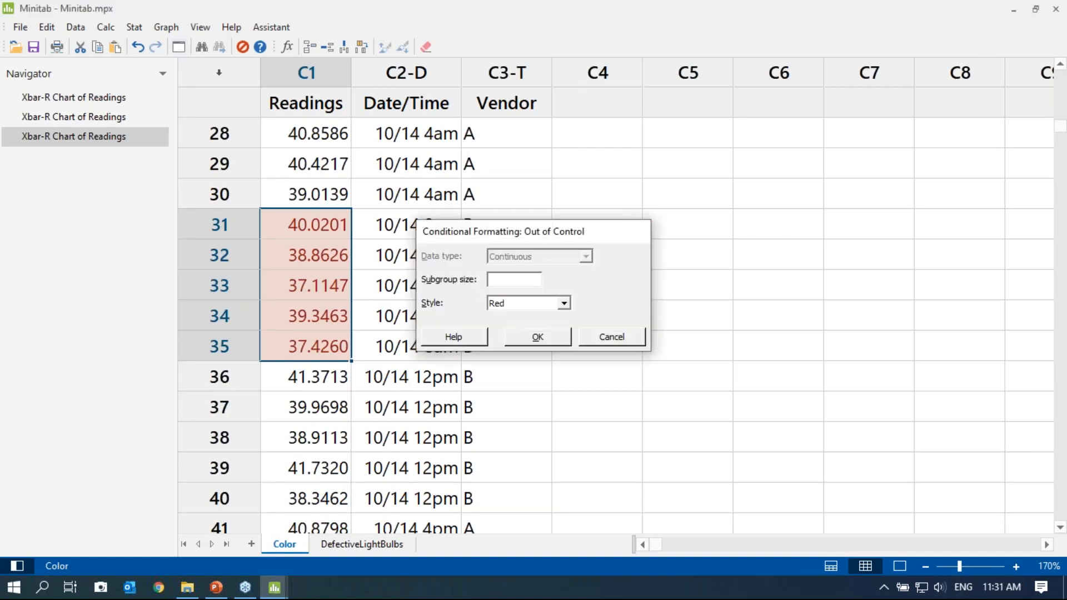
left_click(134, 26)
mouse_move(210, 116)
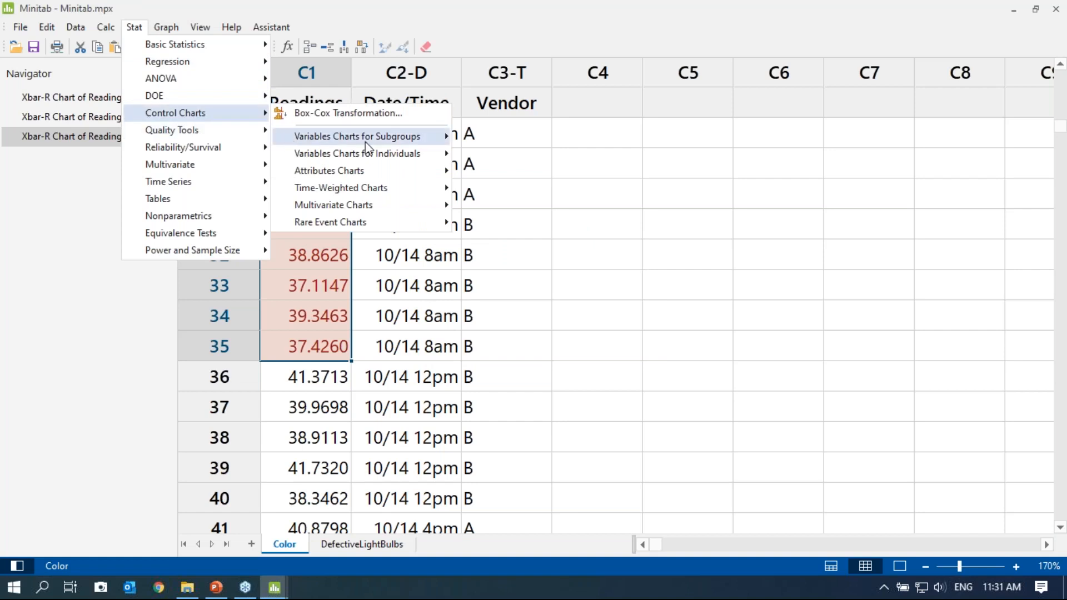
mouse_move(389, 136)
left_click(518, 143)
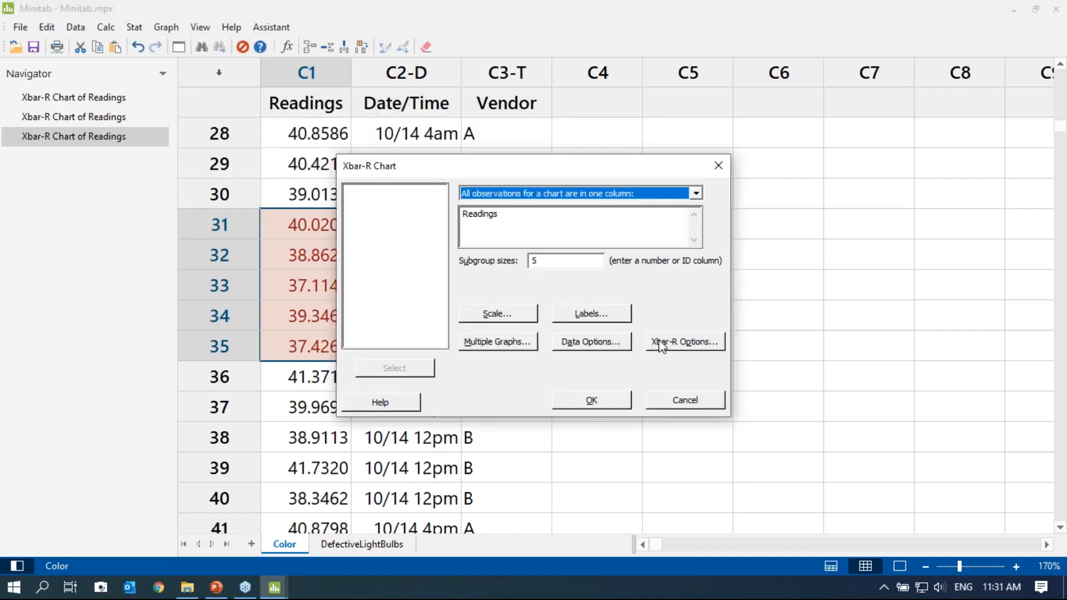
left_click(685, 342)
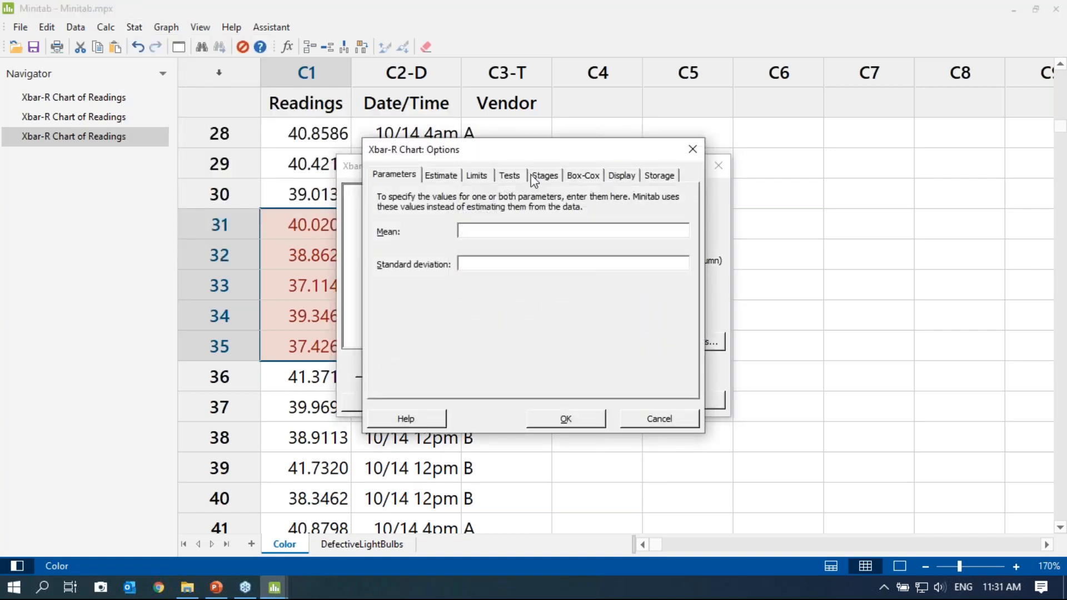
left_click(544, 176)
left_click(505, 176)
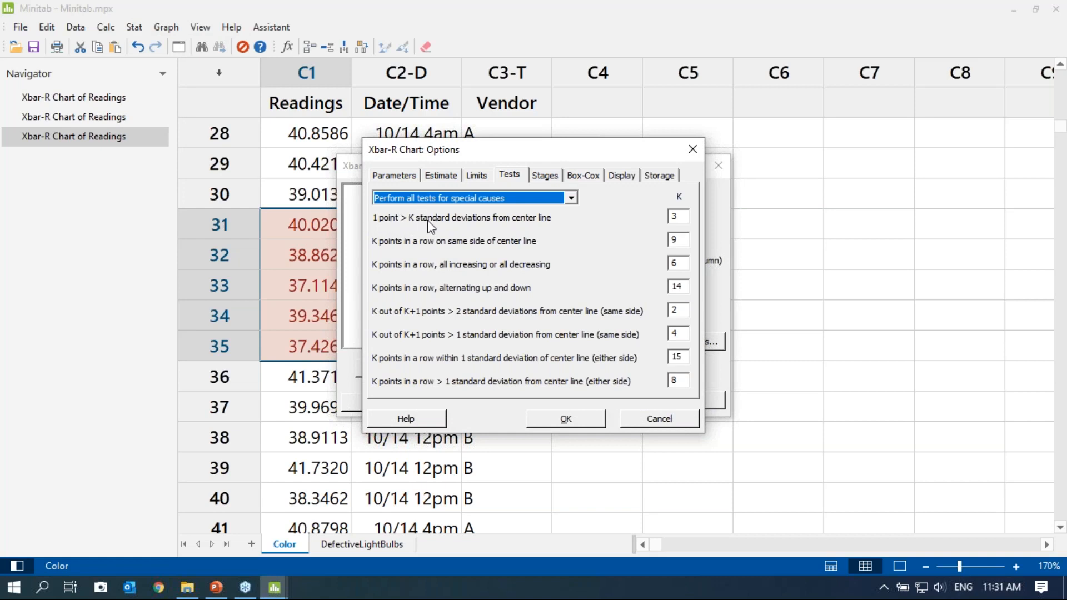
left_click(566, 422)
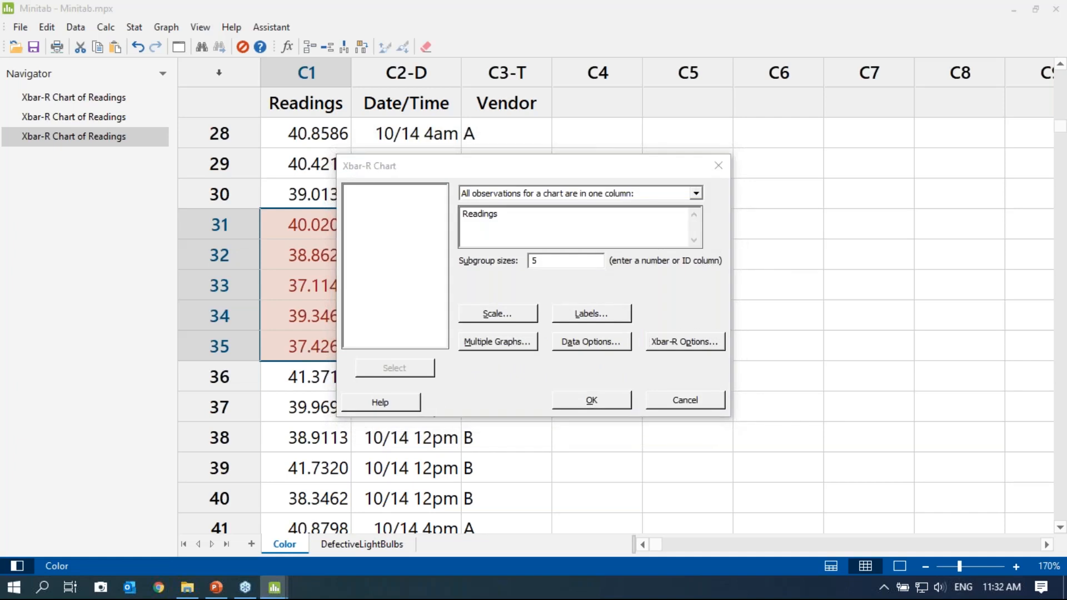
left_click(592, 401)
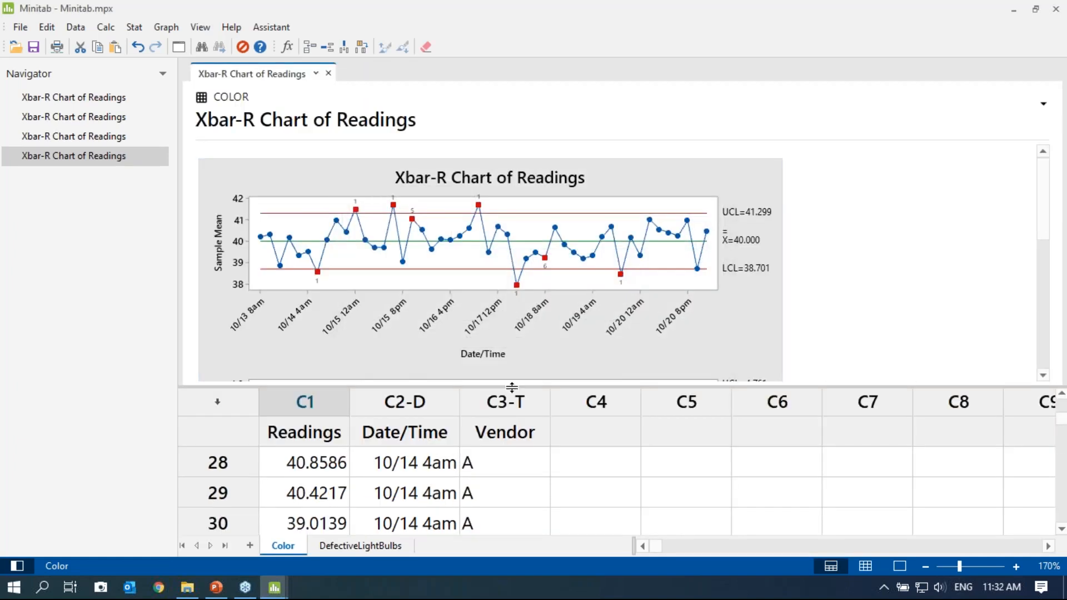
Go back to the first worksheet rows, then open the original Xbar-R chart and examine its control limits and flagged points
left_click(866, 565)
scroll(307, 219, "up", 9)
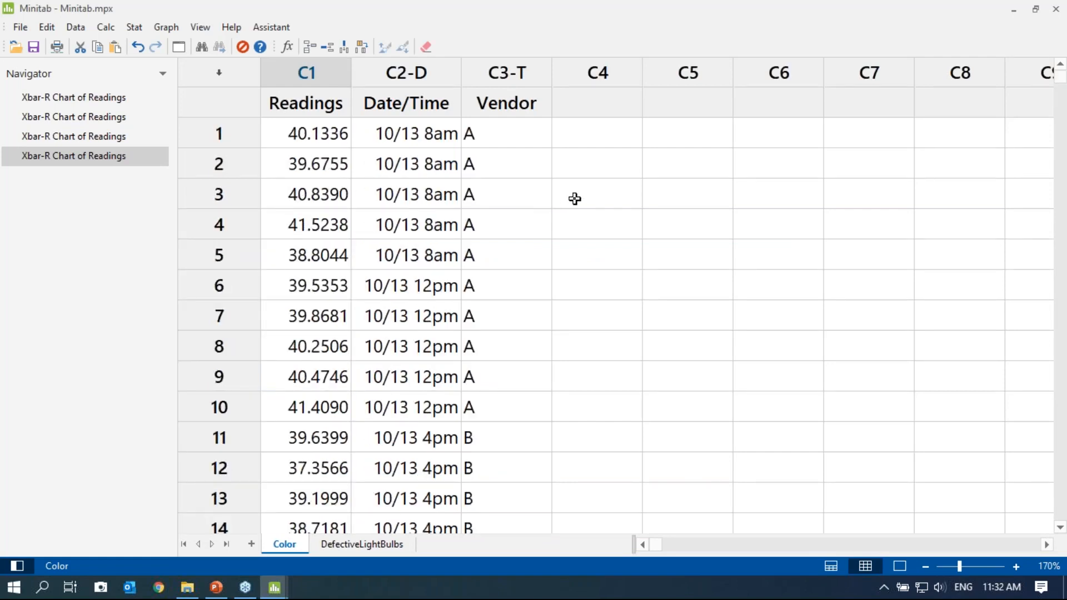
double_click(116, 100)
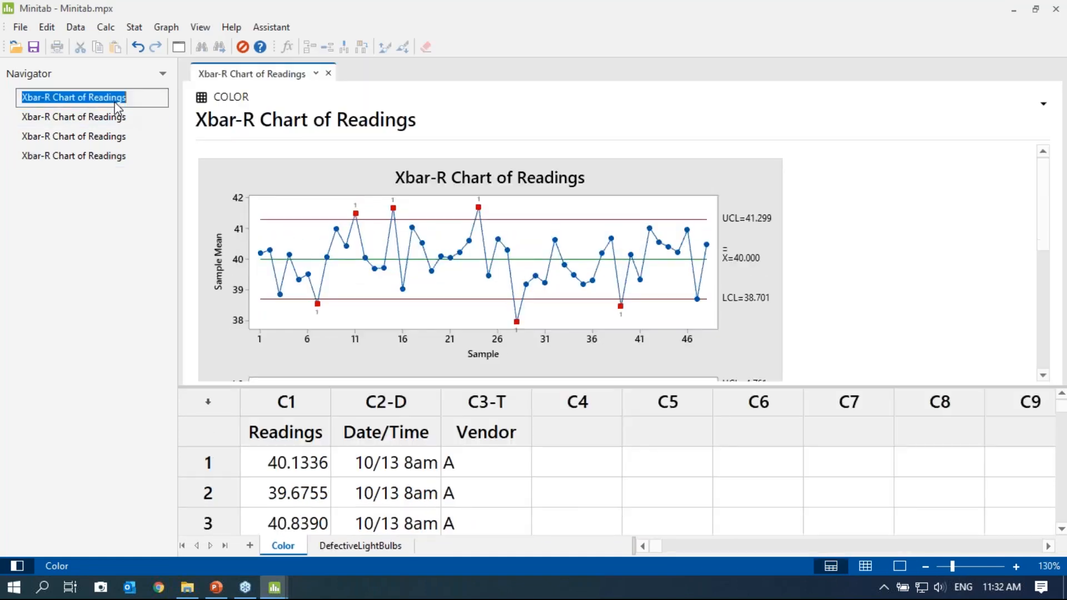
left_click(851, 268)
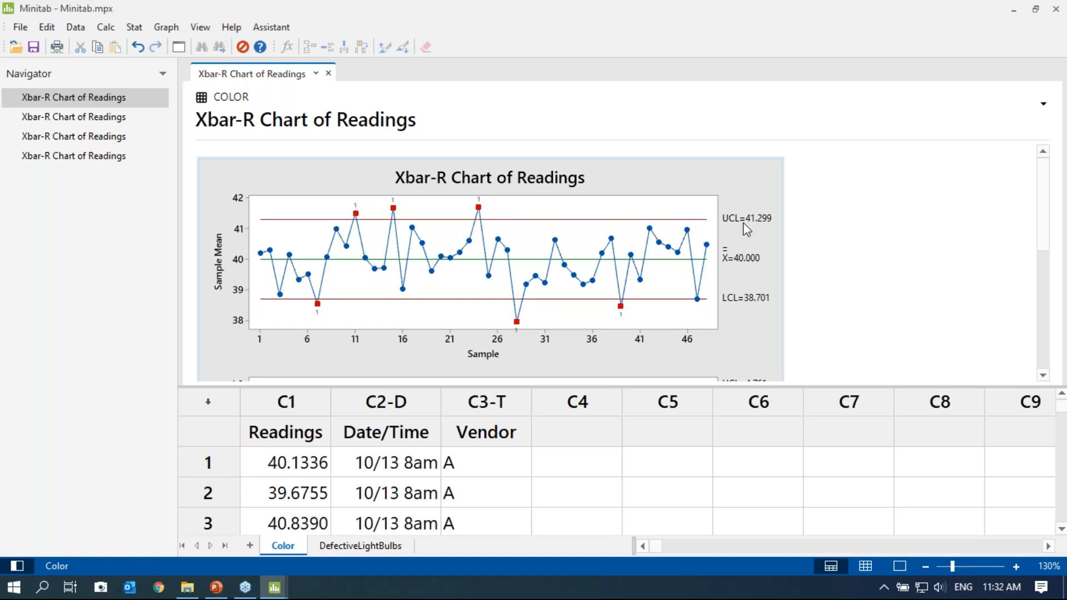
mouse_move(480, 211)
Omit subgroups 7 and 11 from the parameter estimation in the Xbar-R chart options
left_click(178, 48)
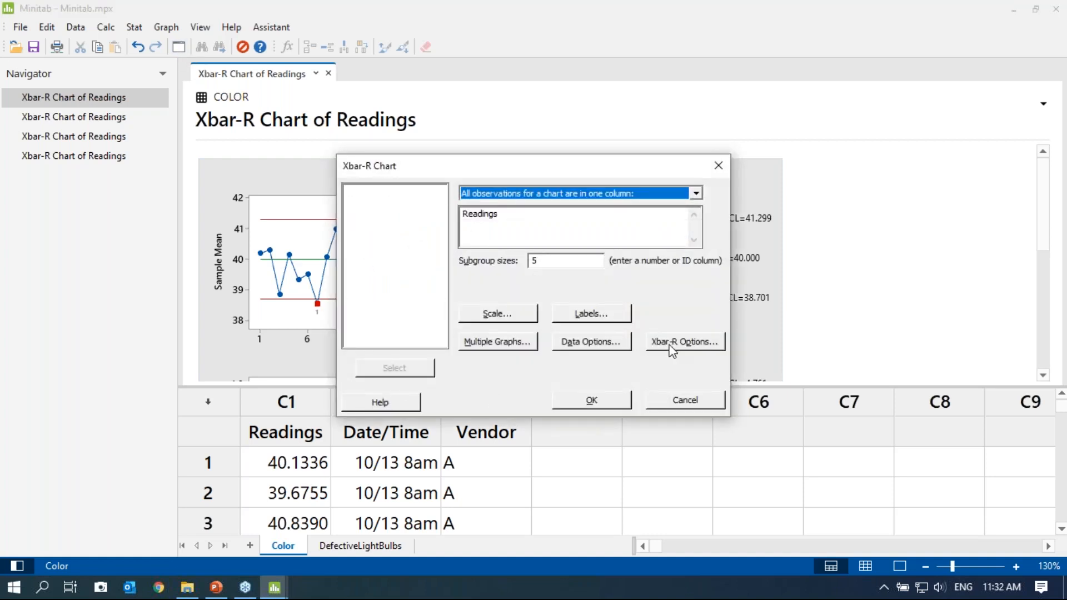
left_click(671, 347)
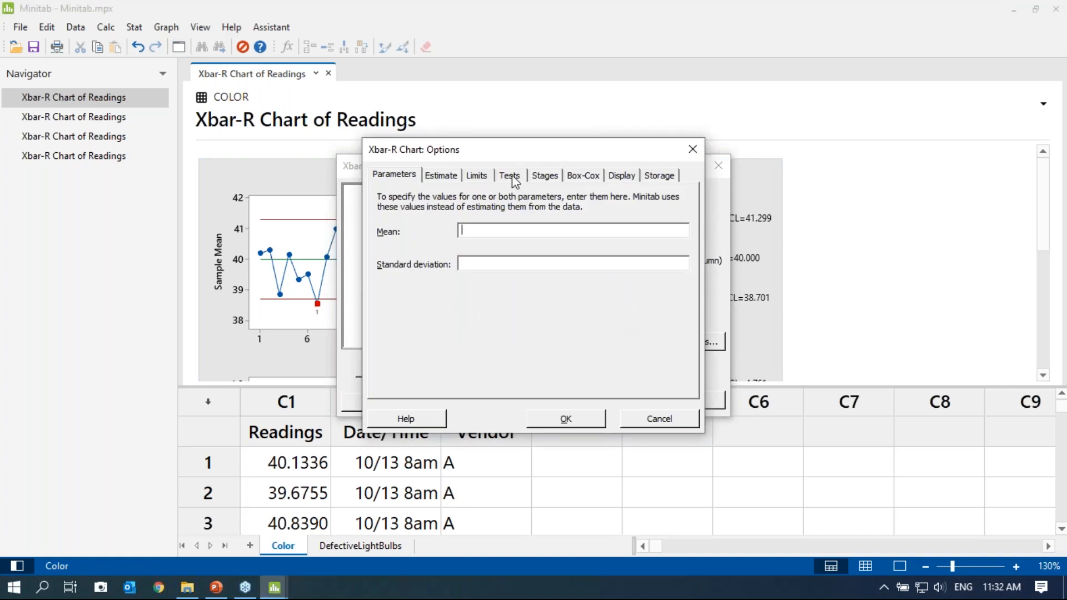
left_click(439, 176)
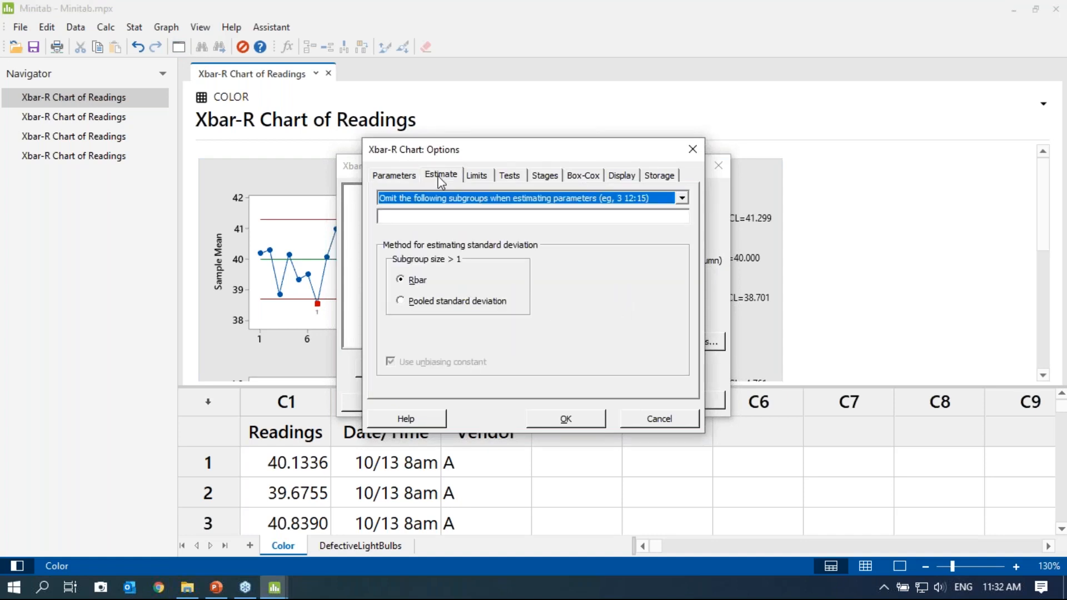
left_click(438, 216)
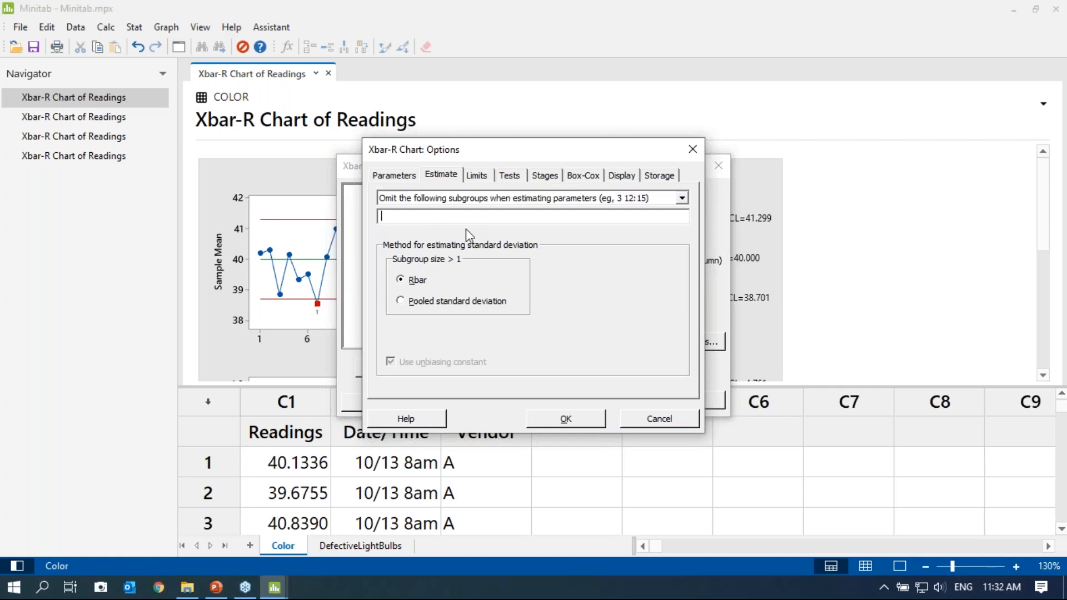
type("7 11")
left_click(576, 421)
Remove the Date/Time stamp column from the chart's X scale and use sample index numbers instead
left_click(496, 314)
left_click_drag(546, 262, 491, 262)
key("Delete")
left_click(504, 212)
left_click(580, 419)
Perform only the selected test for 1 point more than 3 standard deviations from the center line, and create the chart
left_click(677, 348)
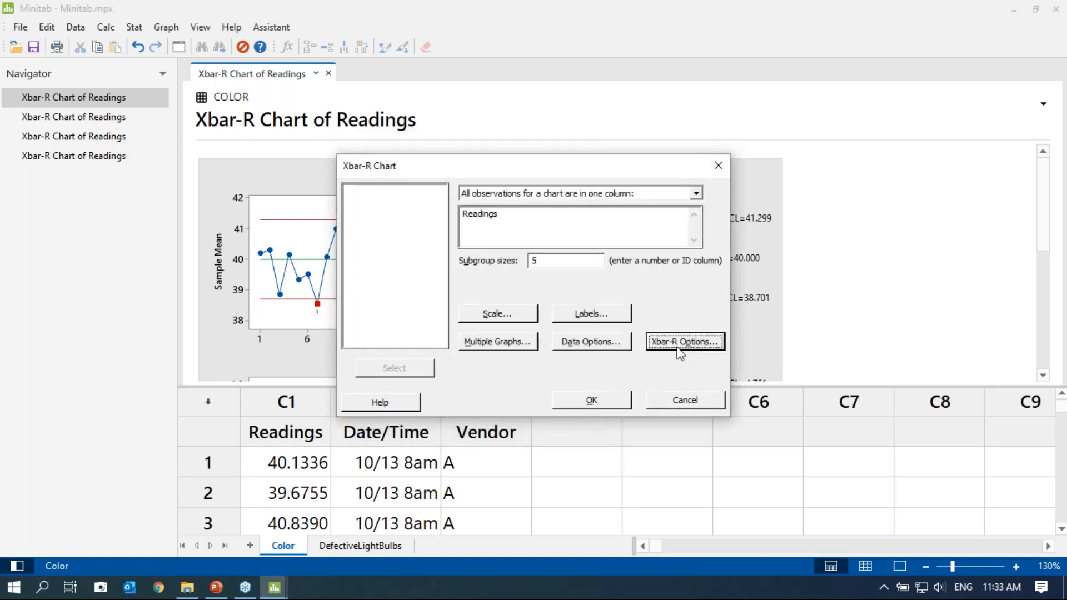
left_click(518, 175)
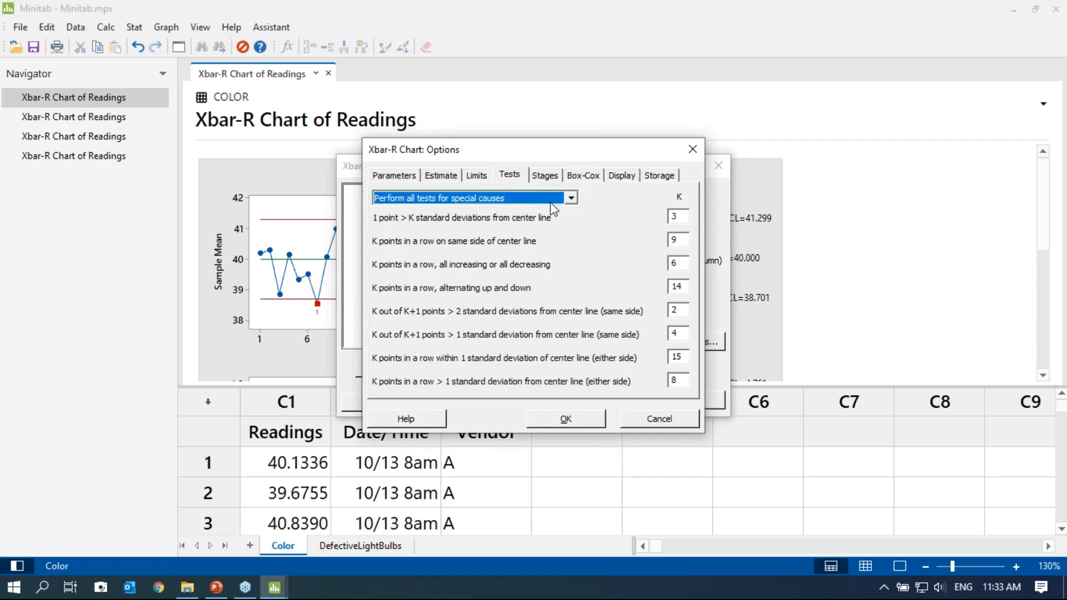
left_click(571, 198)
left_click(411, 221)
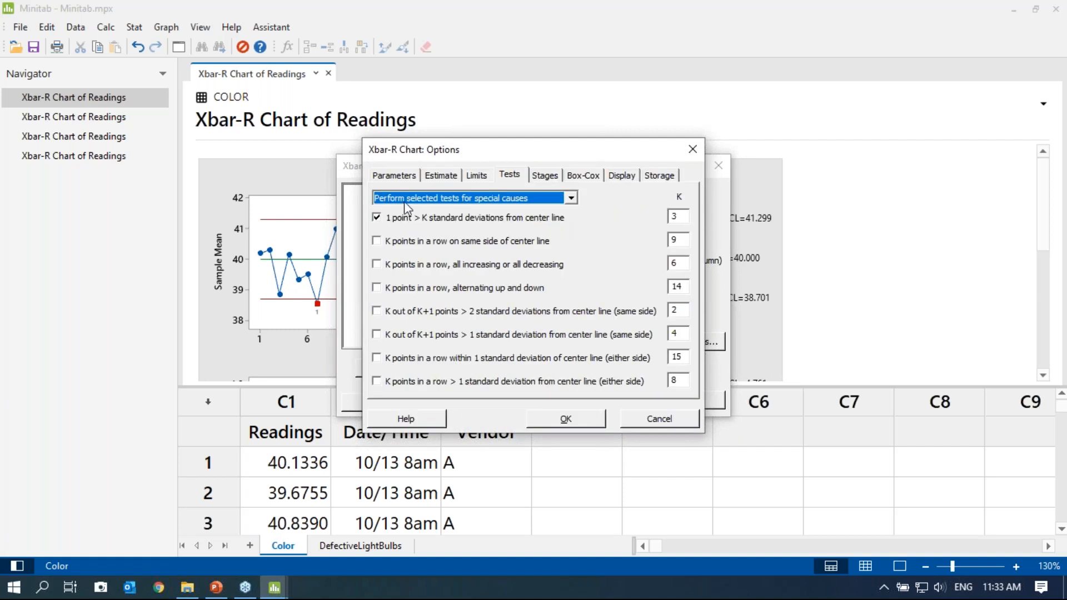
left_click(585, 420)
left_click(592, 401)
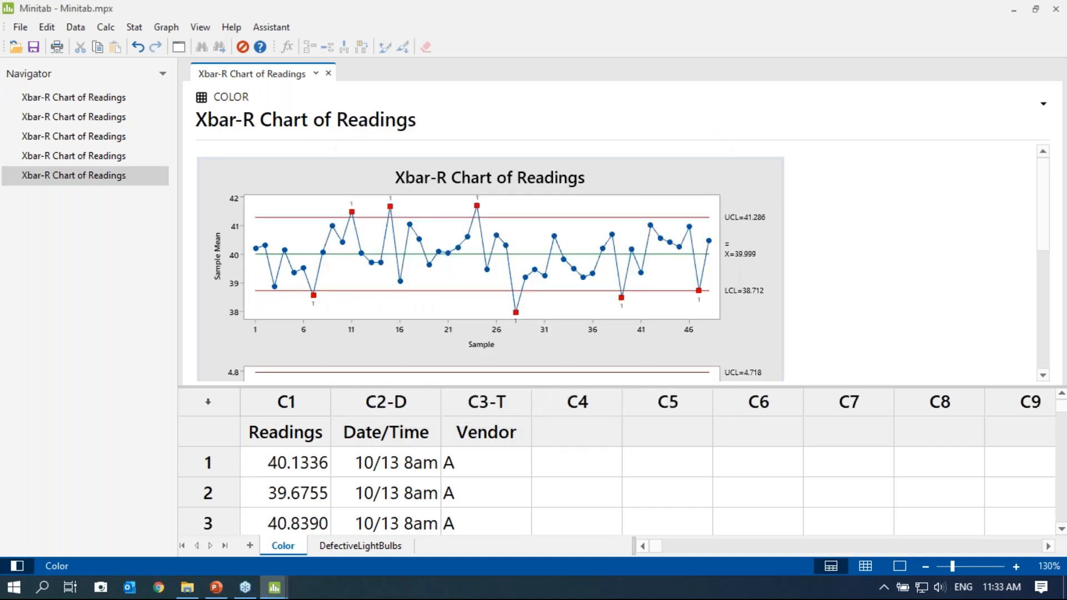
Examine the new chart's omitted-subgroups note, its range chart and the flagged points on the Xbar chart
scroll(777, 330, "down", 5)
scroll(772, 330, "down", 2)
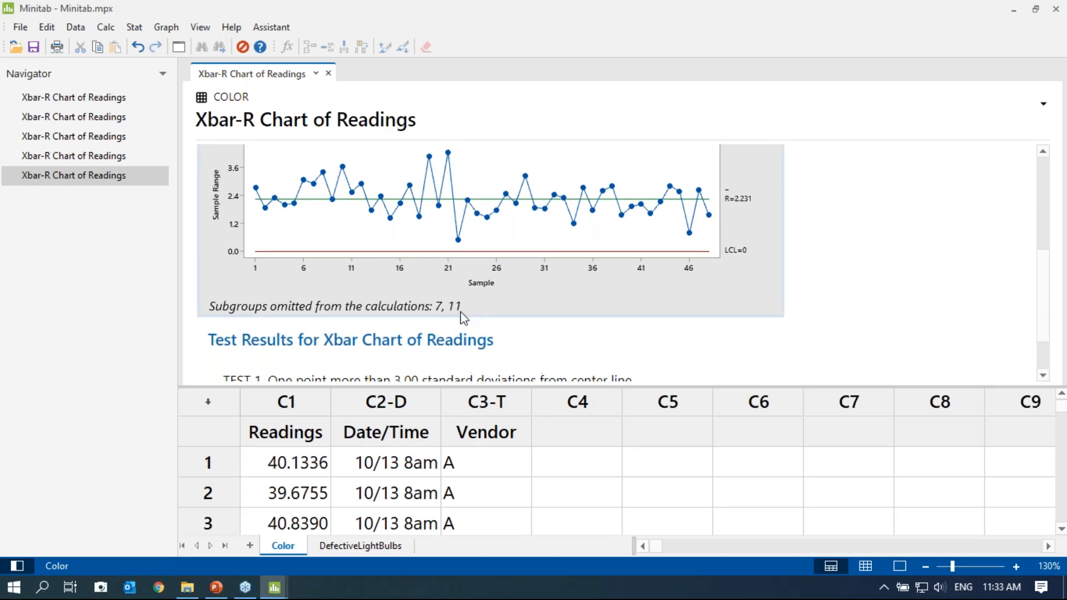
scroll(460, 313, "up", 3)
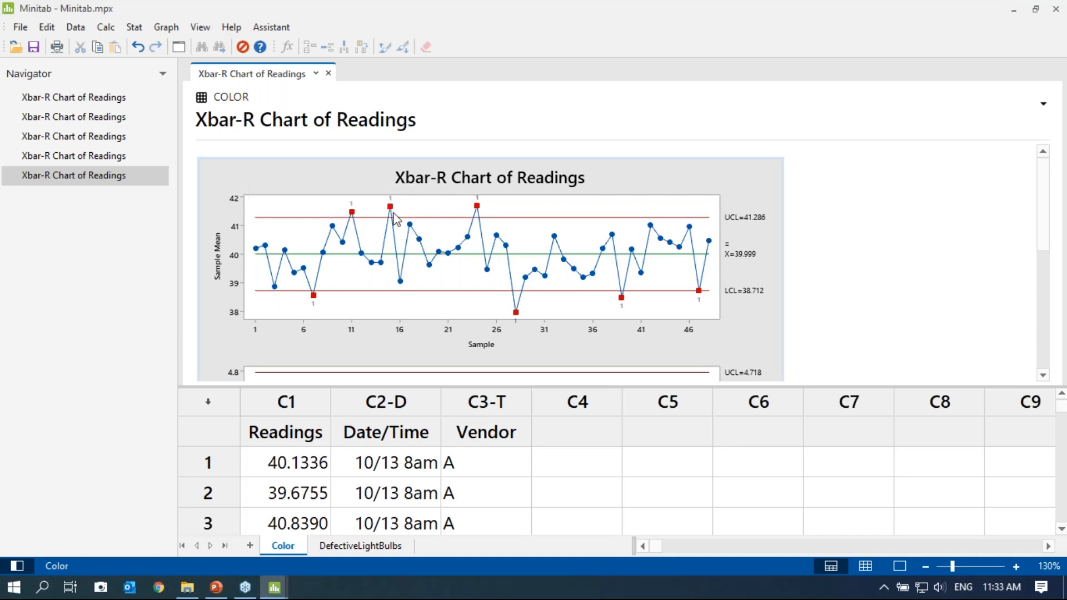
mouse_move(659, 239)
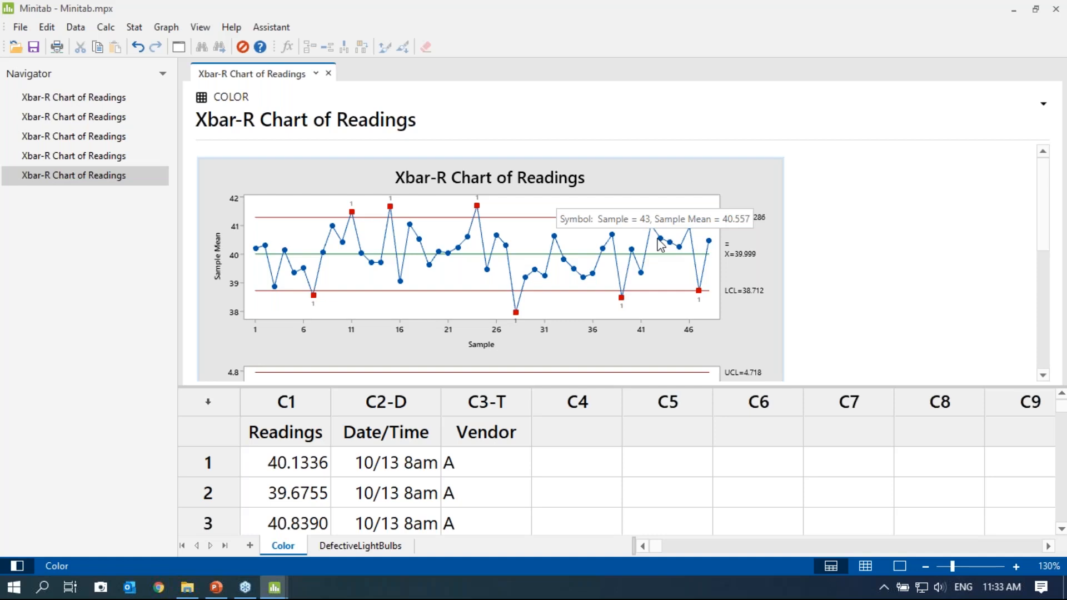
Show the worksheet in full and sort the entire worksheet by the Vendor column from A to Z
left_click(866, 568)
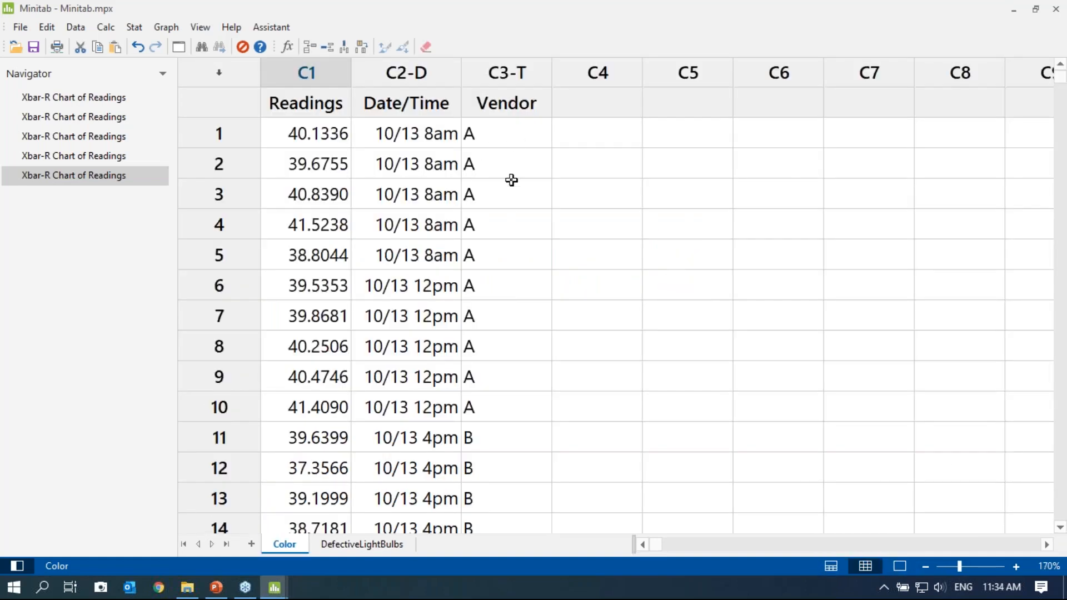
scroll(493, 304, "down", 6)
scroll(492, 304, "down", 5)
scroll(495, 311, "up", 11)
left_click(519, 78)
right_click(519, 75)
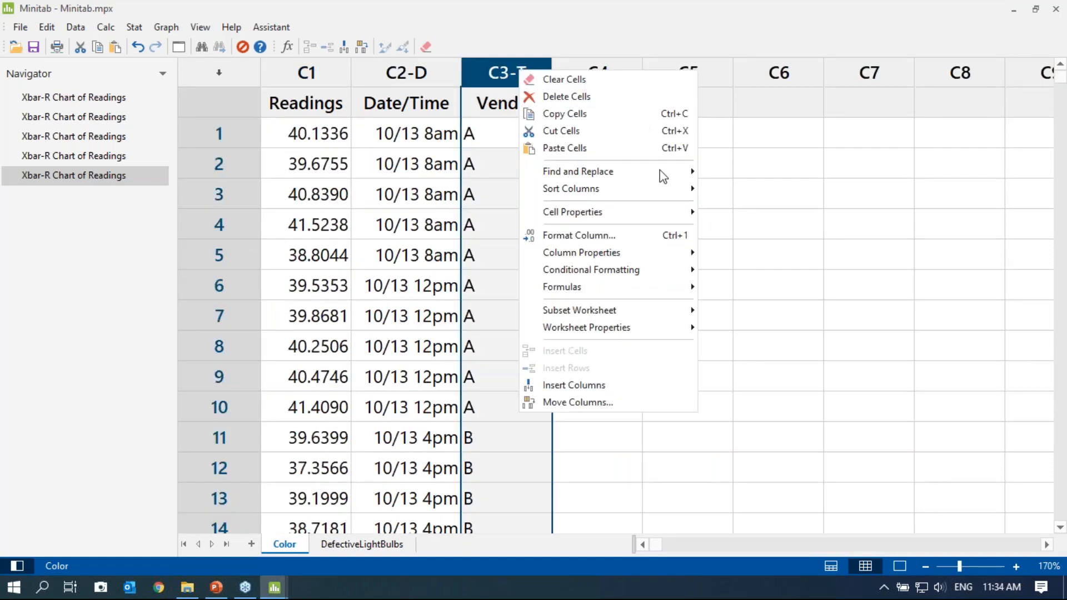
mouse_move(658, 258)
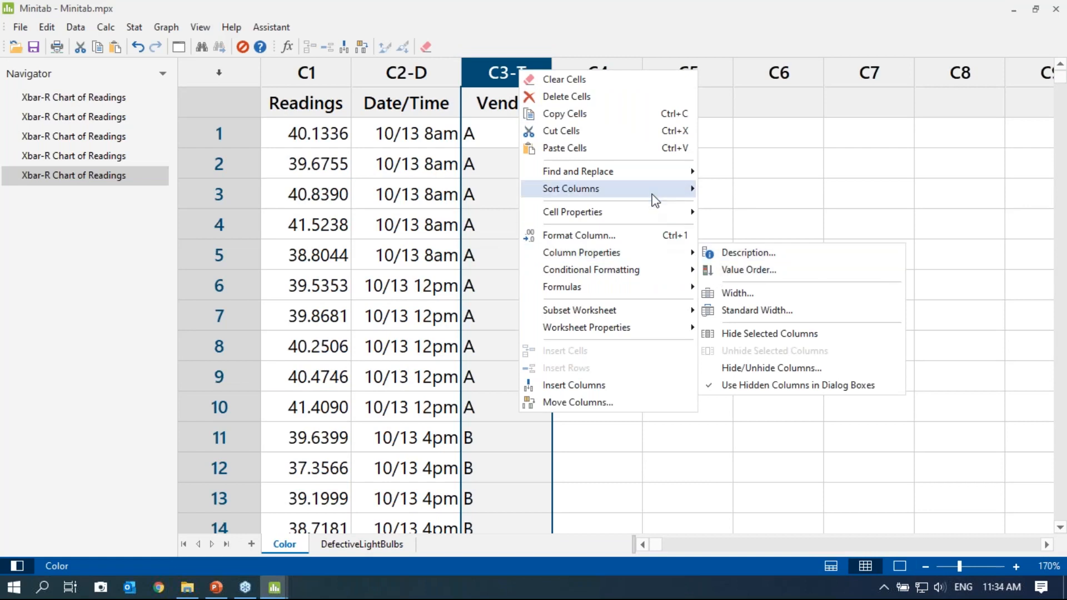
mouse_move(656, 190)
mouse_move(762, 194)
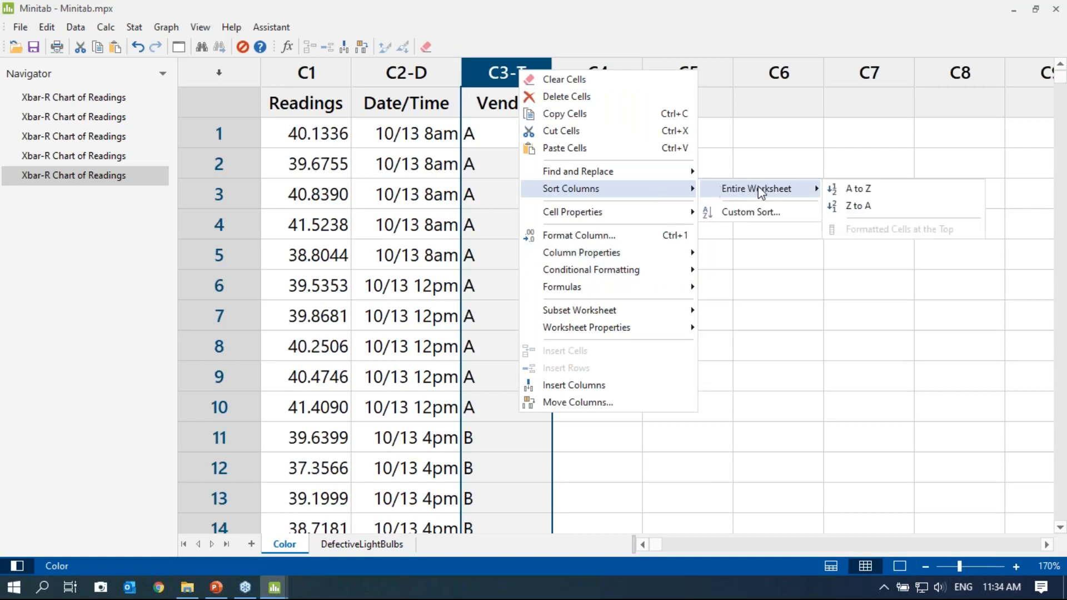
left_click(866, 193)
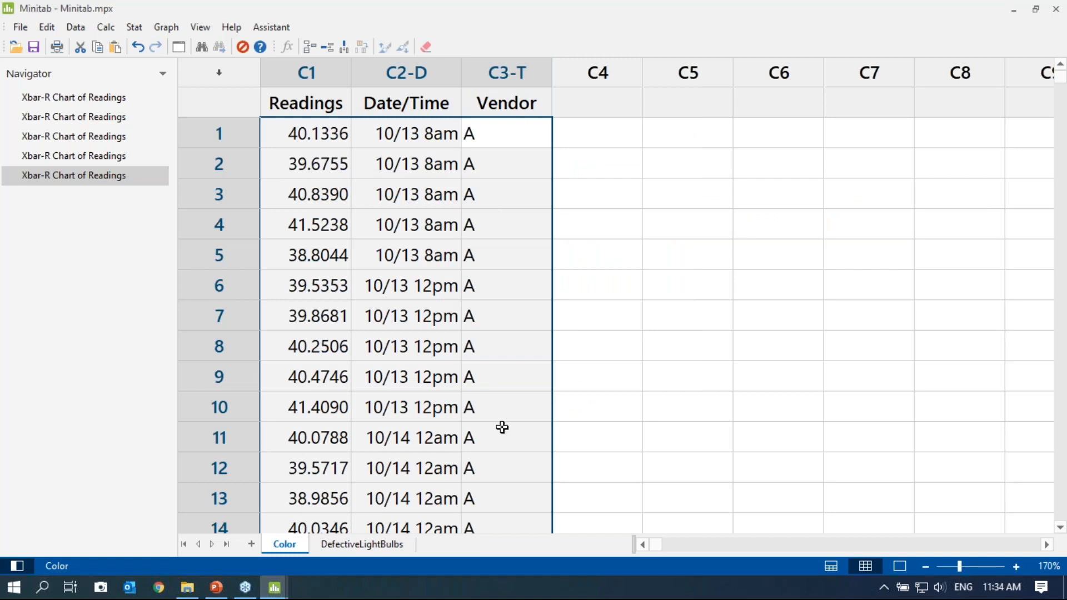
Look through the sorted worksheet to check how the Vendor A and Vendor B rows are grouped
scroll(508, 248, "down", 5)
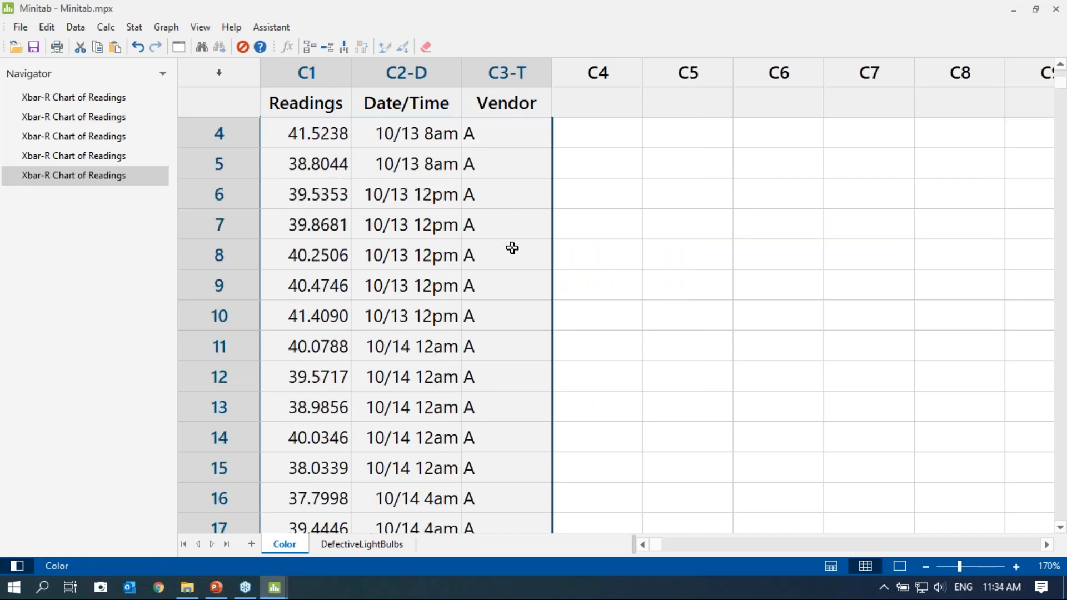
scroll(511, 292, "down", 20)
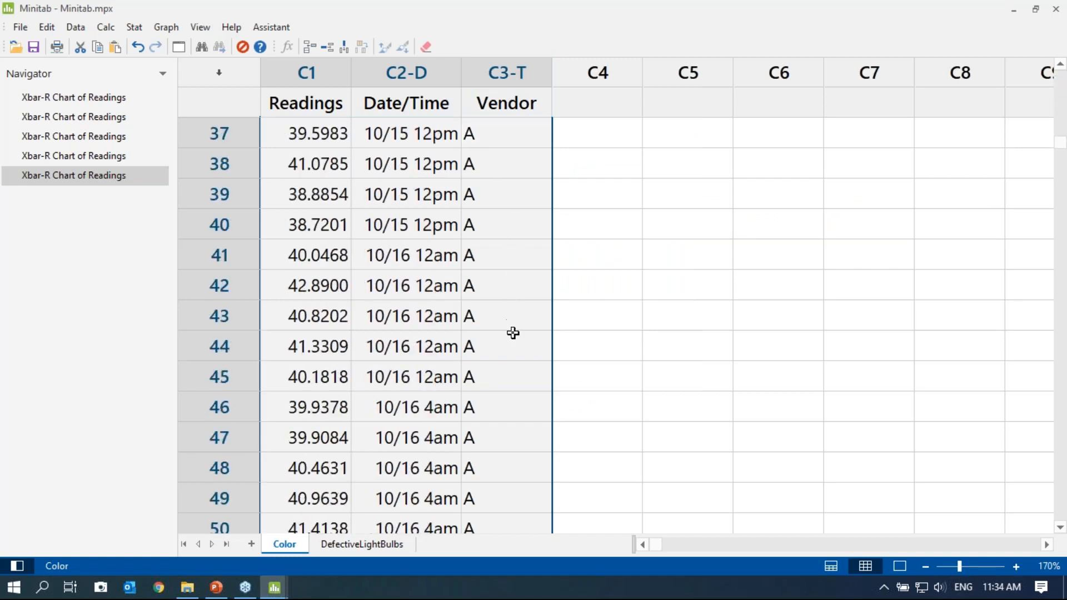
scroll(512, 356, "down", 19)
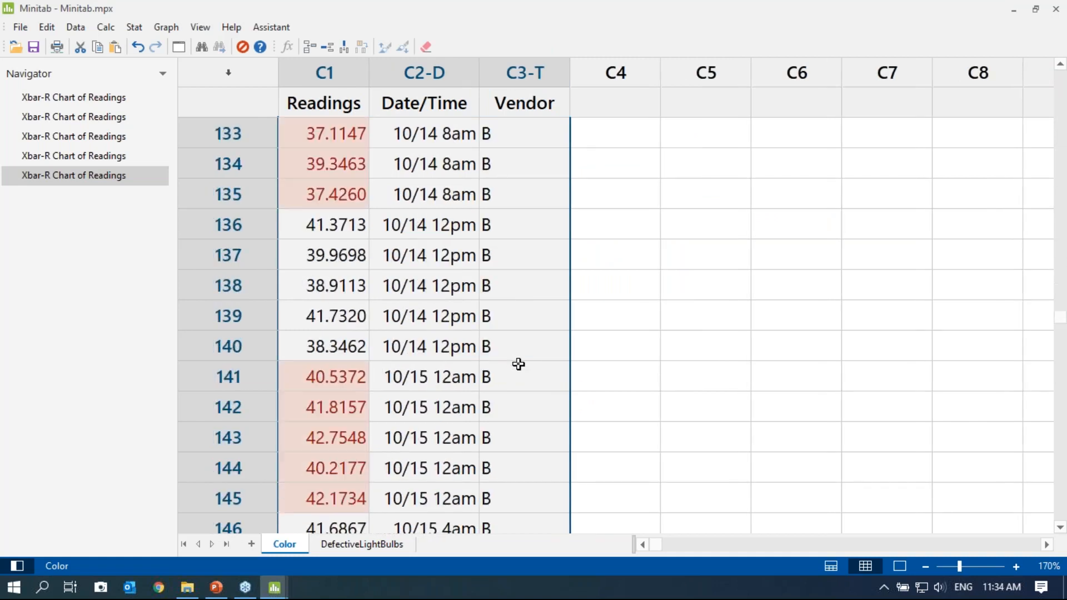
left_click(520, 228)
scroll(517, 245, "up", 4)
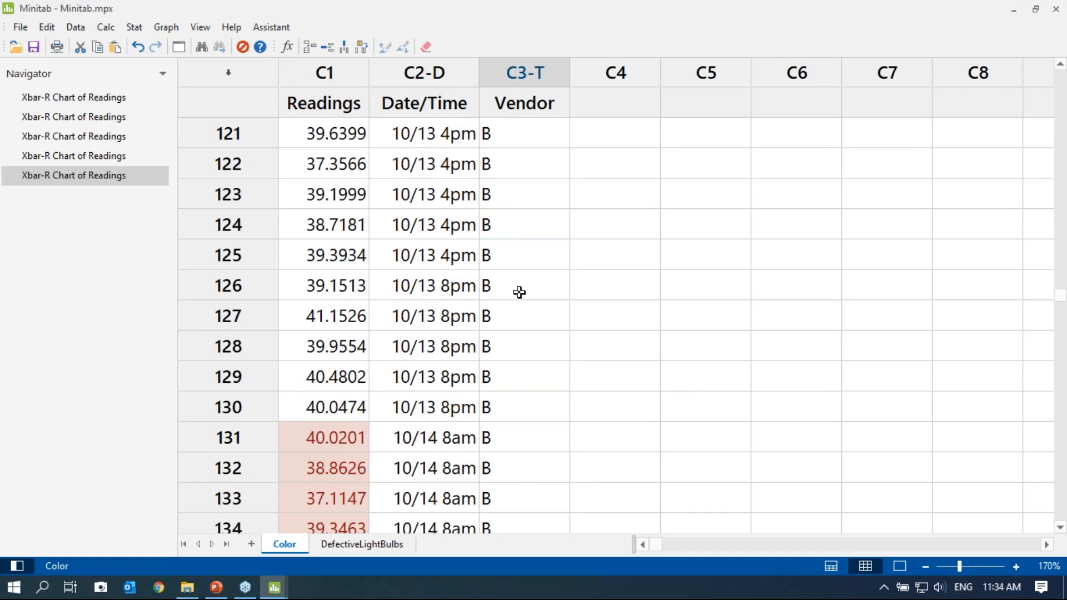
scroll(520, 292, "up", 20)
Create an Xbar-R chart of Readings with stages defined by Vendor, starting at each new value, and show only the output
left_click(135, 28)
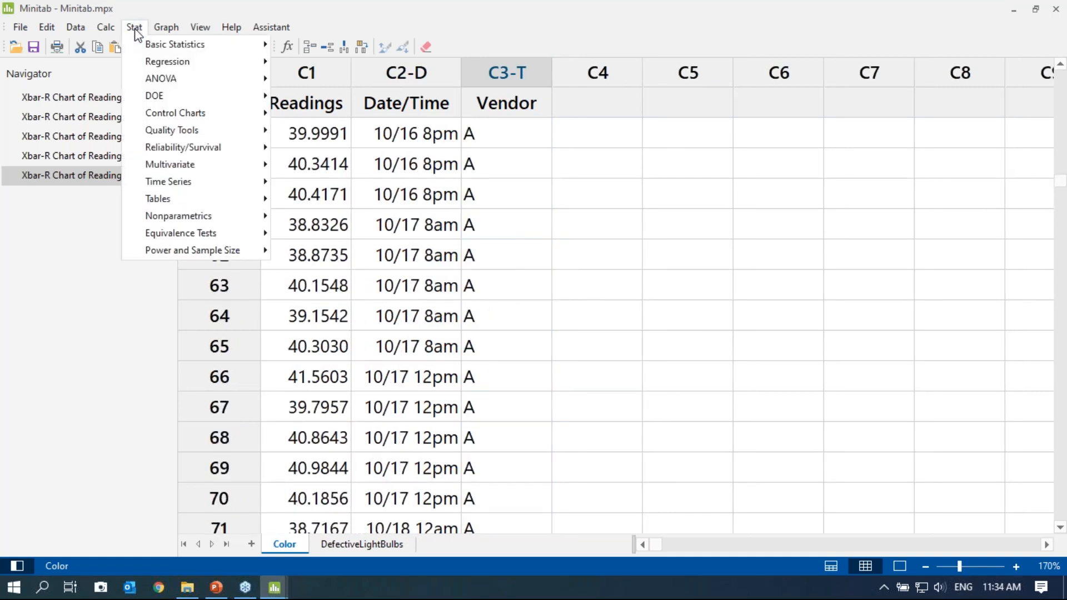
mouse_move(187, 115)
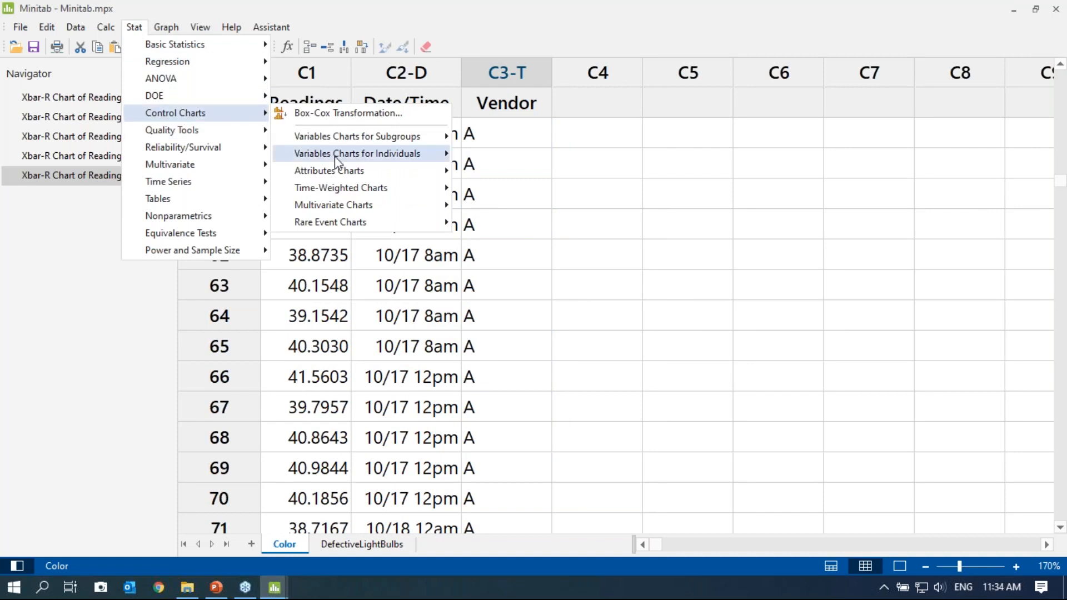
mouse_move(405, 139)
left_click(496, 139)
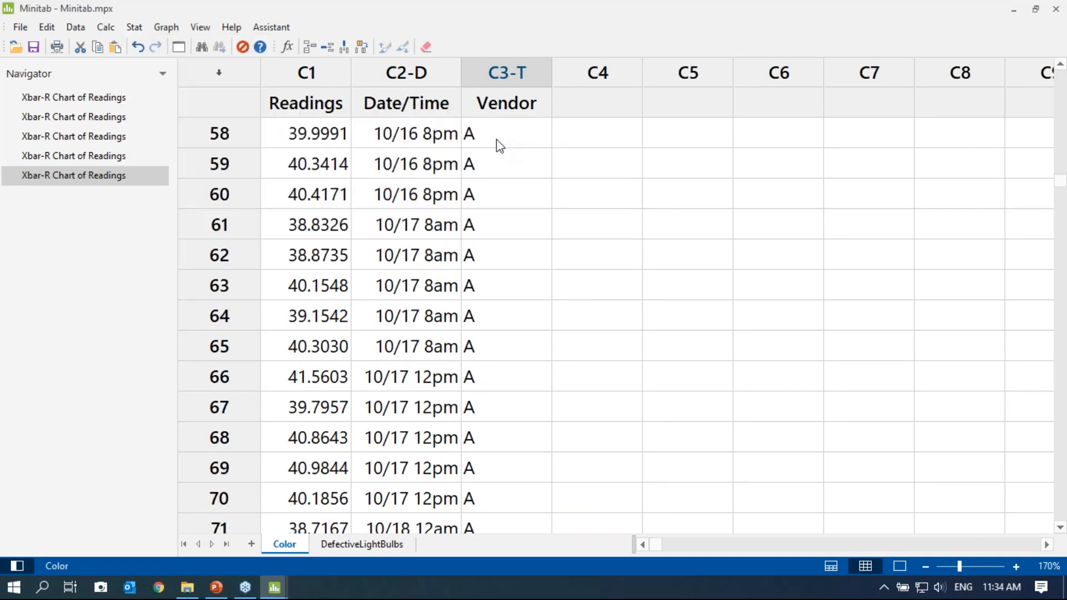
left_click(685, 342)
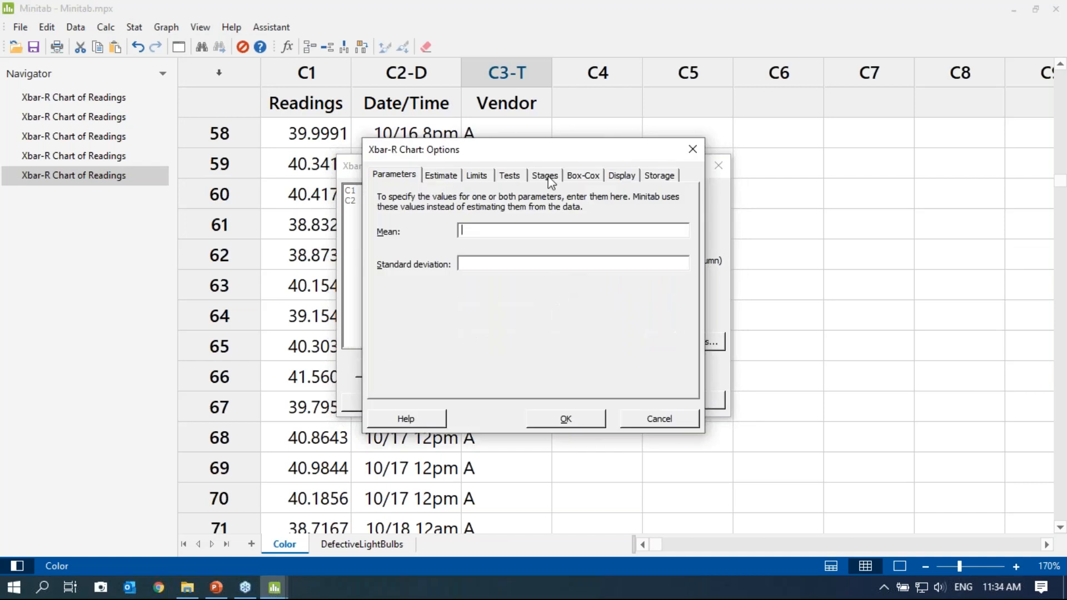
left_click(545, 175)
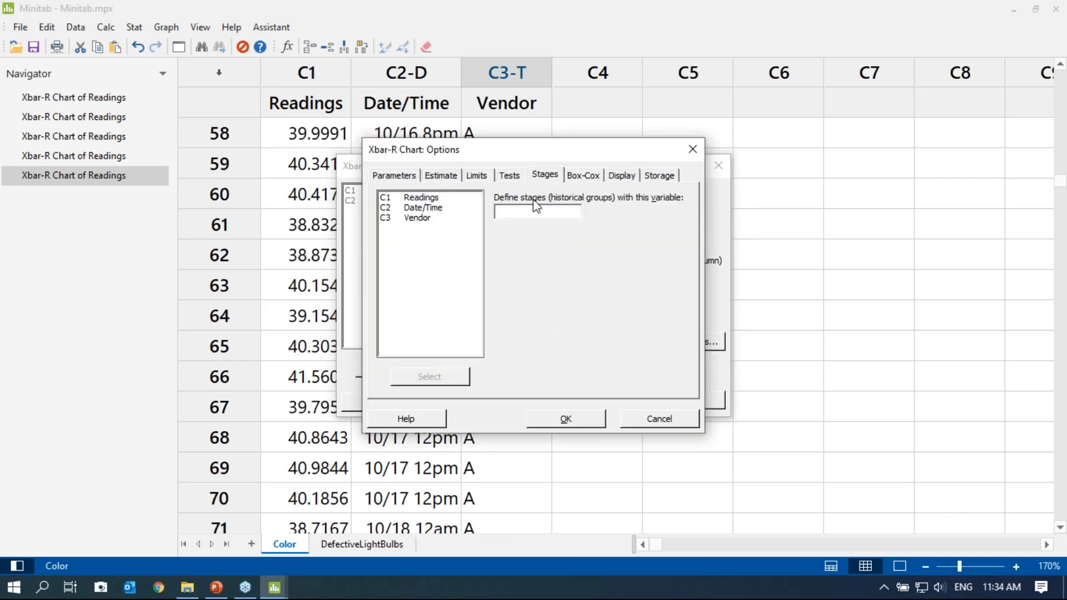
double_click(414, 218)
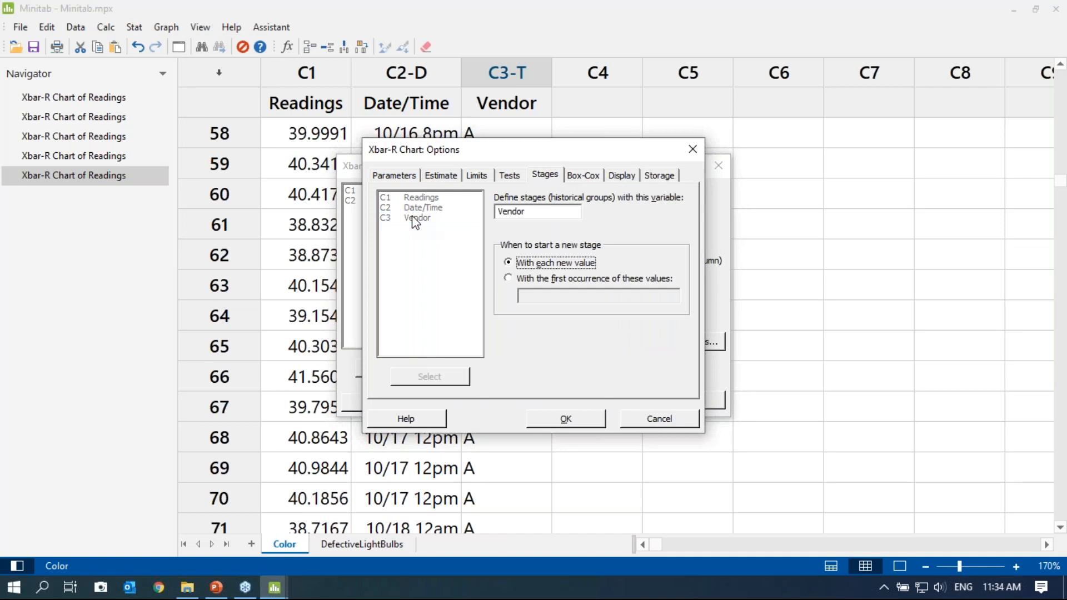
left_click(581, 421)
left_click(591, 398)
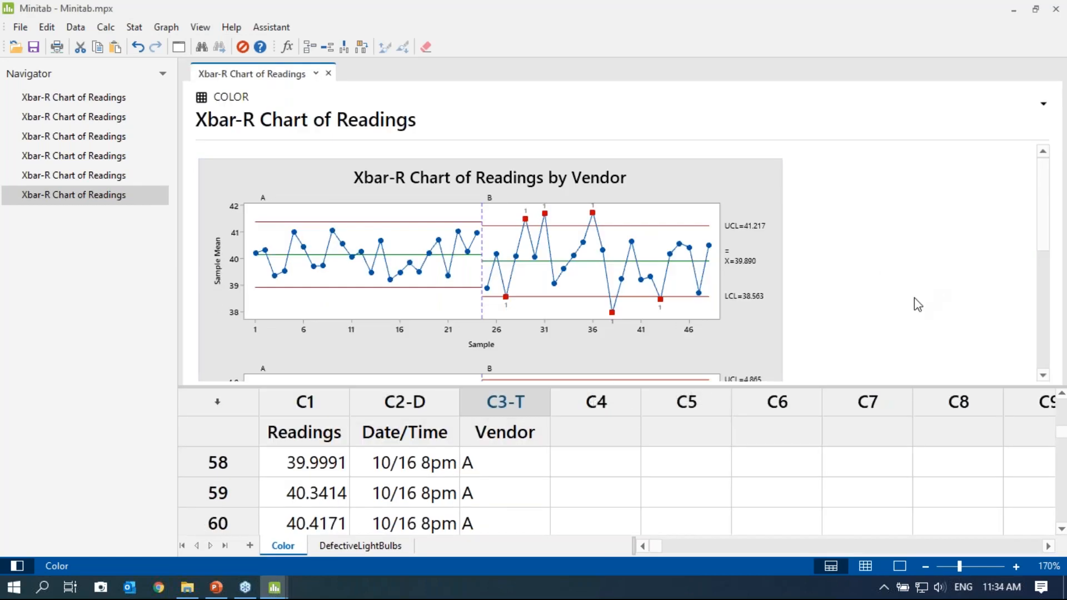
left_click(899, 567)
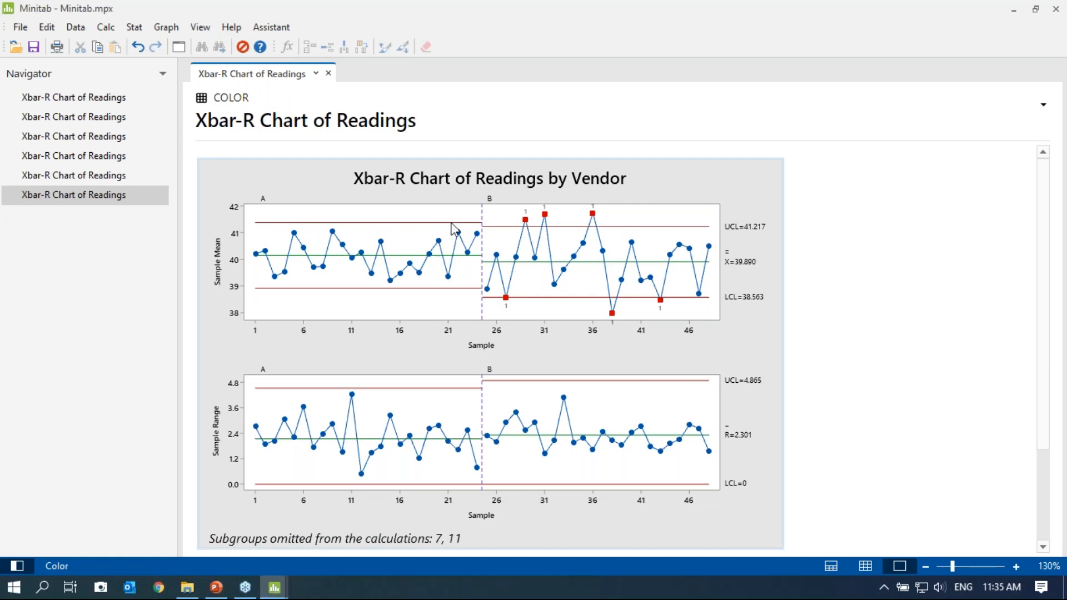
Recreate the staged Xbar-R chart with control limit and center line labels displayed for all stages
left_click(179, 47)
left_click(674, 340)
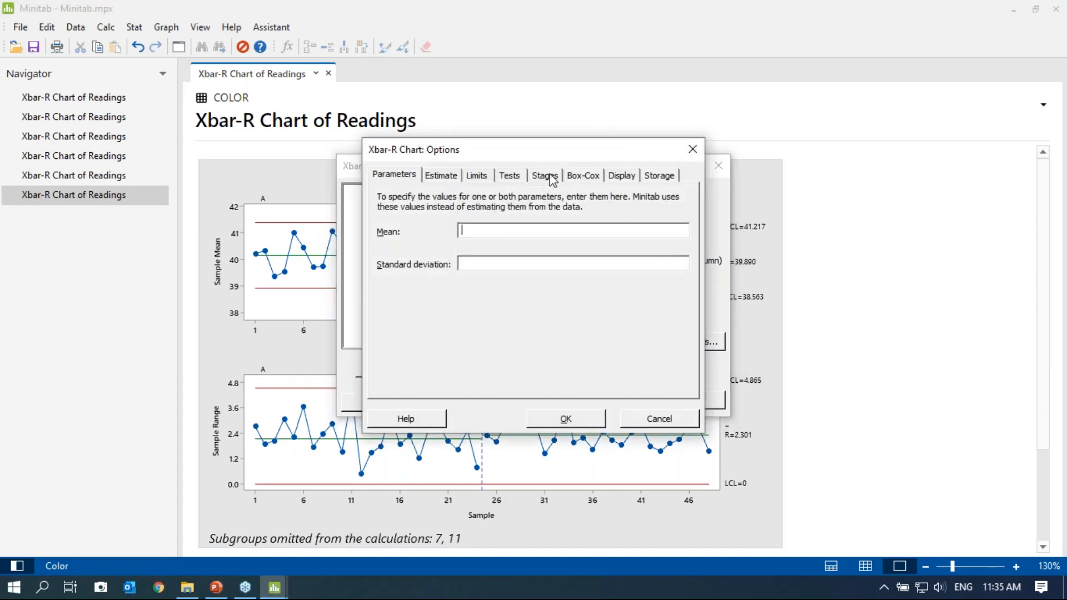
left_click(621, 175)
left_click(444, 375)
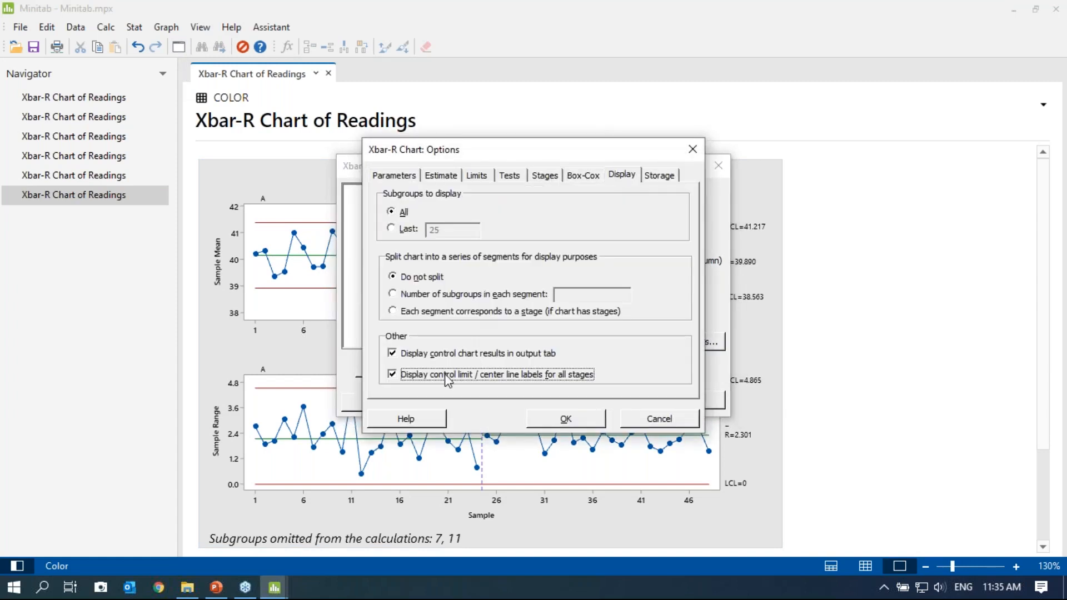
left_click(580, 422)
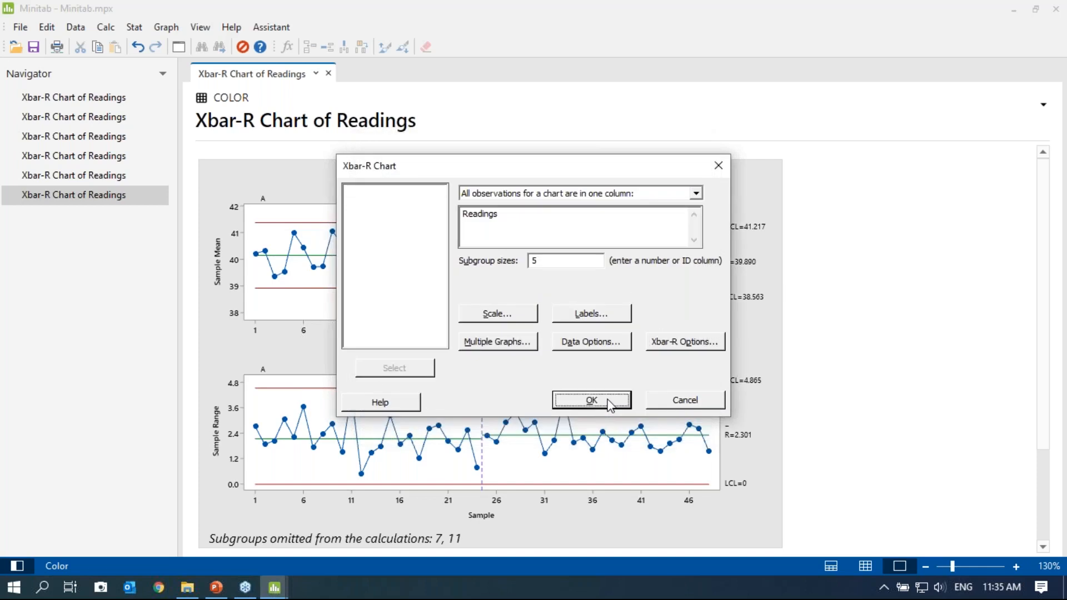
left_click(590, 401)
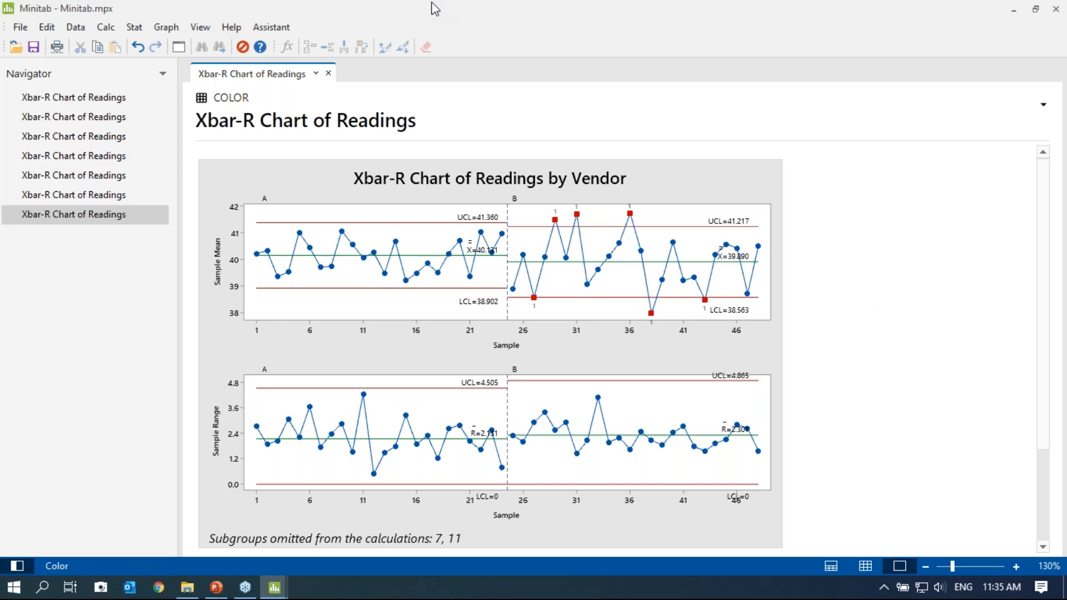
left_click(134, 30)
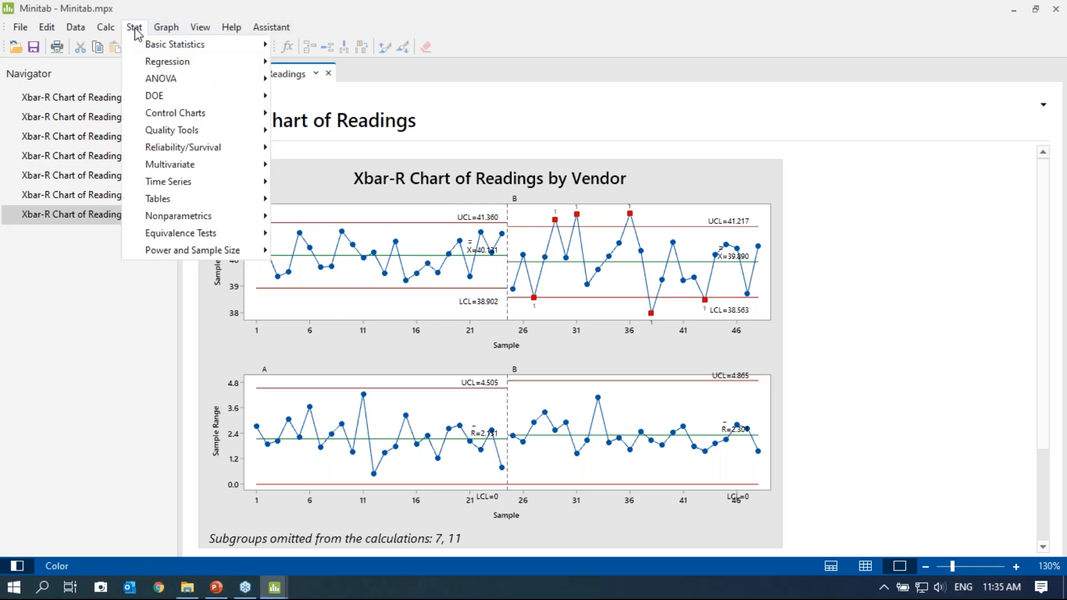
mouse_move(223, 114)
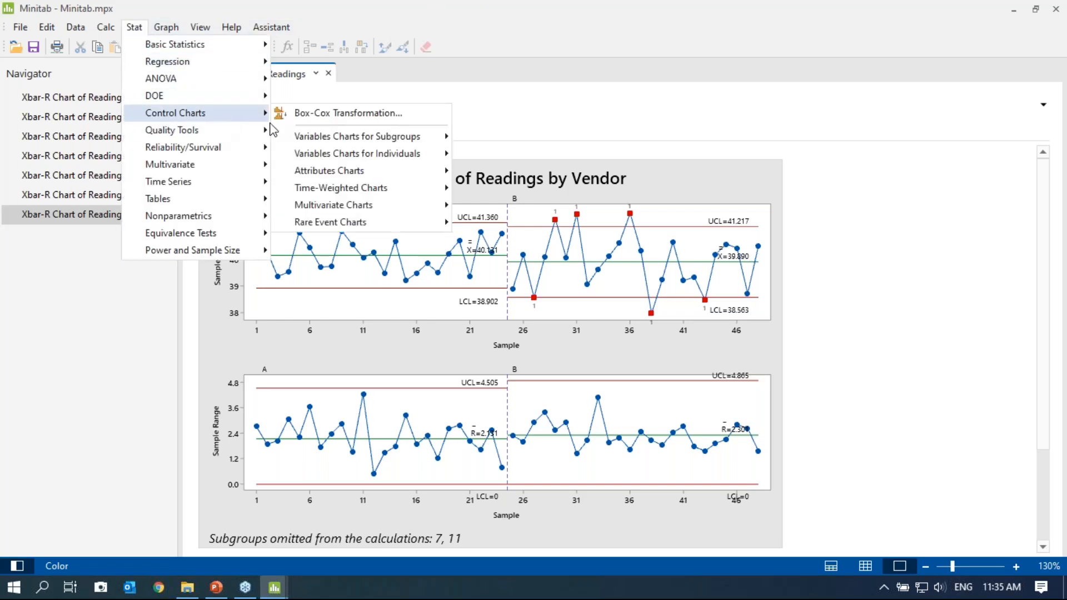
mouse_move(410, 136)
left_click(505, 153)
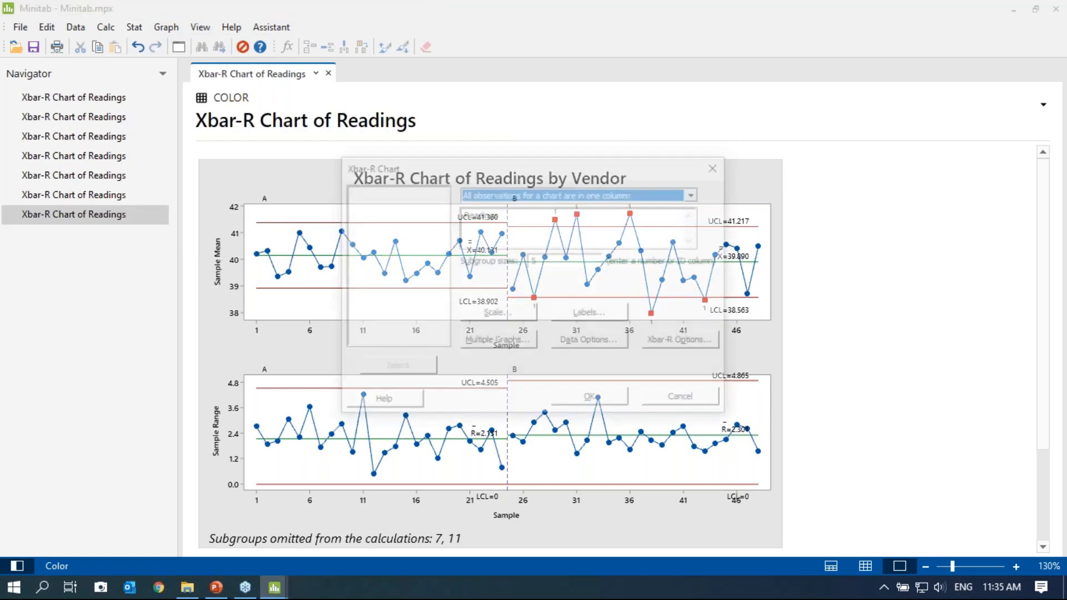
key("Escape")
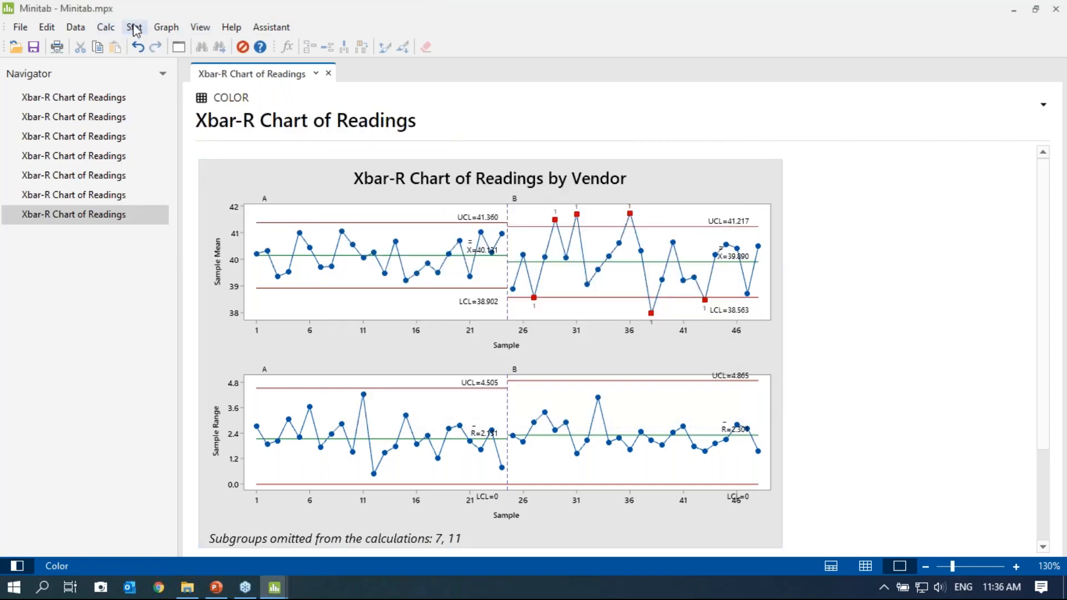
Create an Xbar-R chart of Readings with the parameters fixed at a mean of 40 and a standard deviation of 0.96
left_click(135, 28)
mouse_move(191, 112)
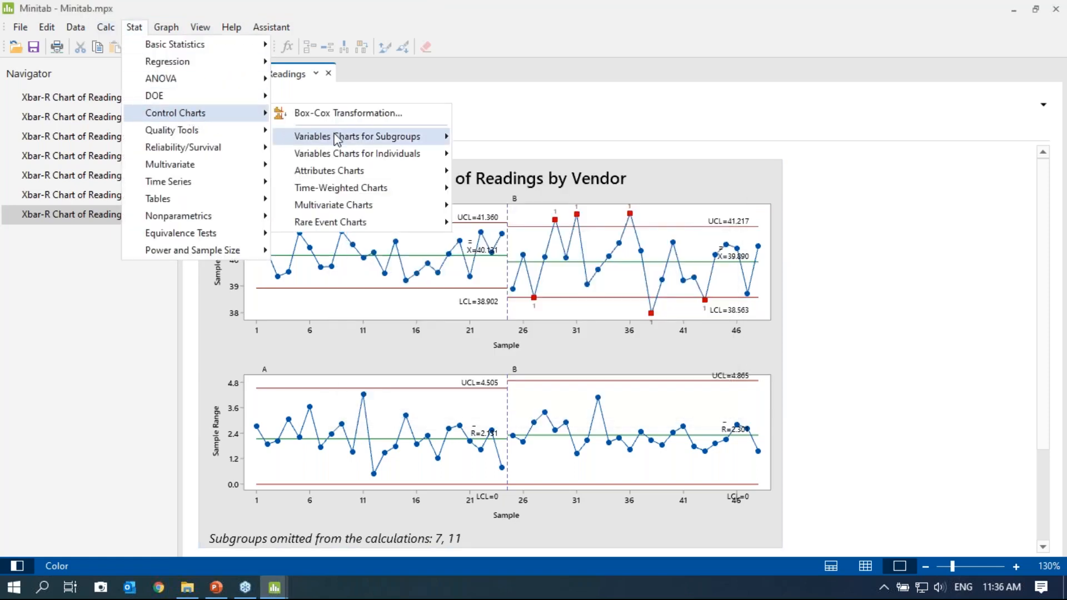
mouse_move(334, 137)
left_click(496, 139)
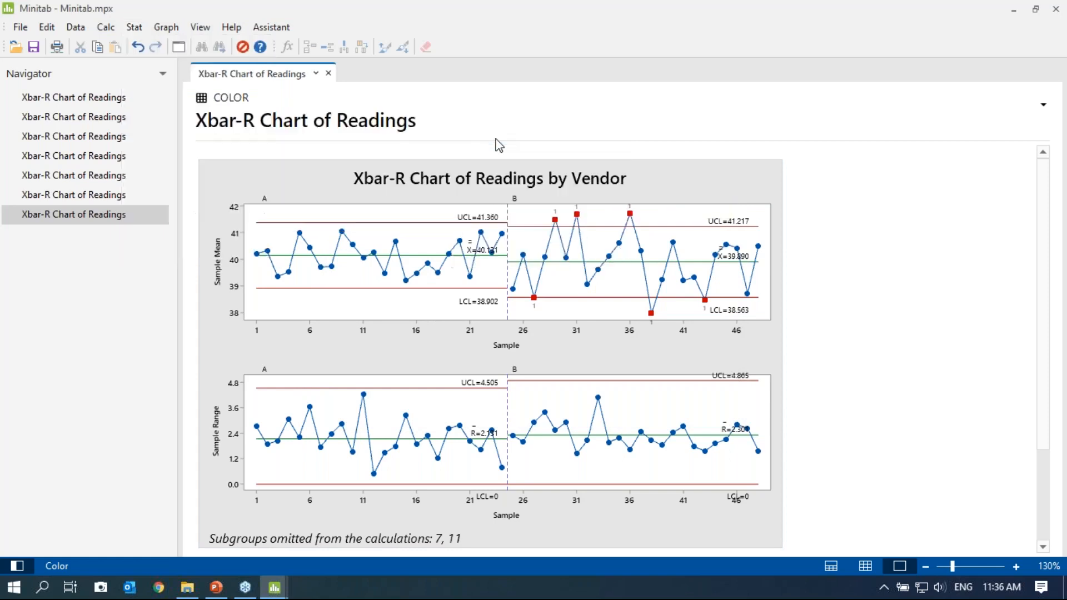
left_click(670, 345)
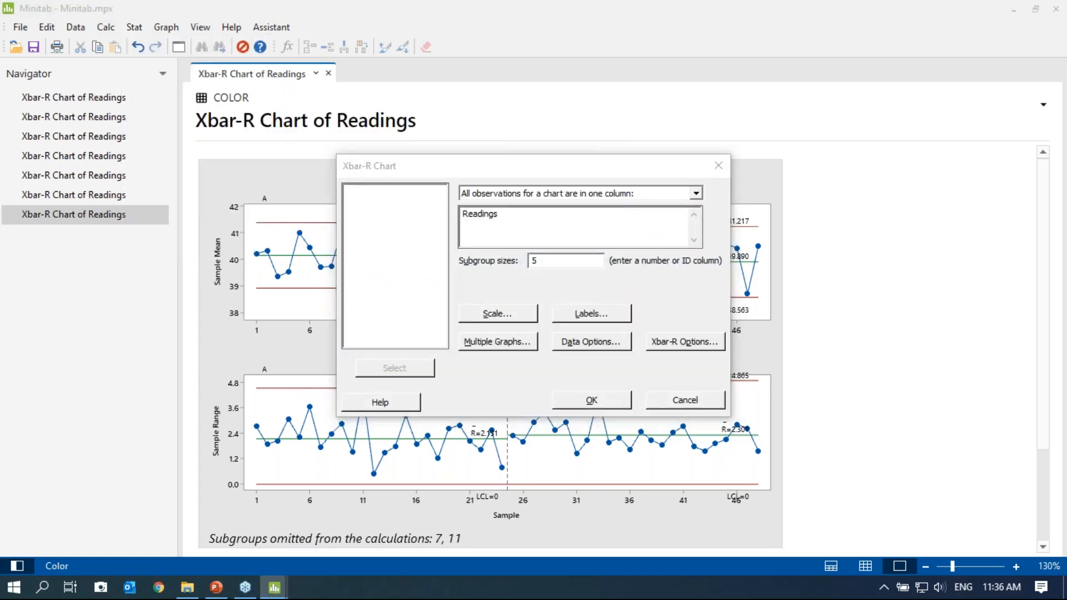
left_click(500, 233)
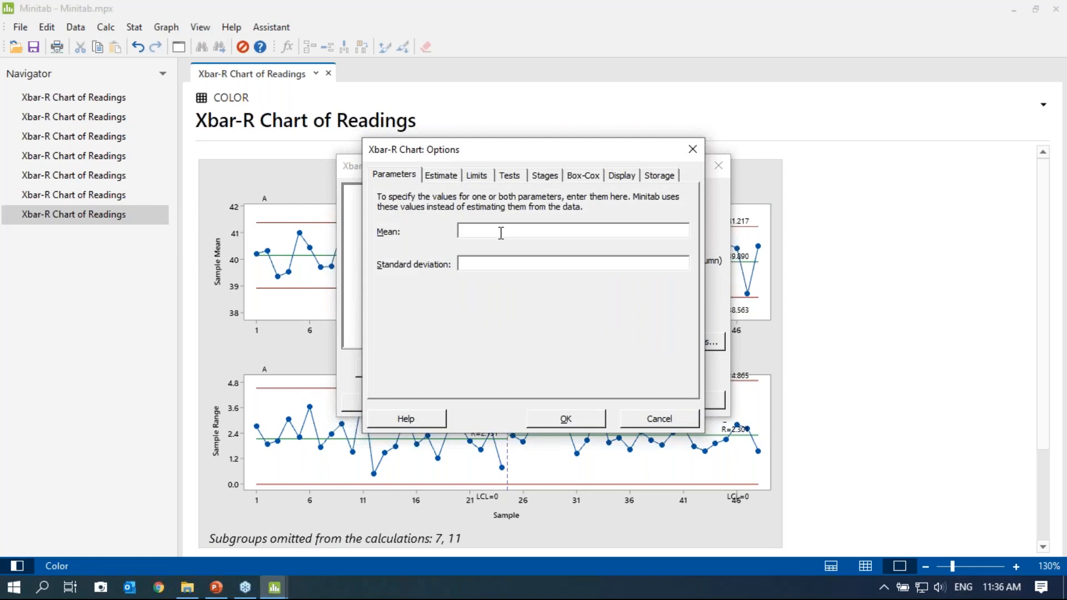
type("40")
left_click(477, 264)
type("0.96")
left_click(565, 418)
left_click(578, 399)
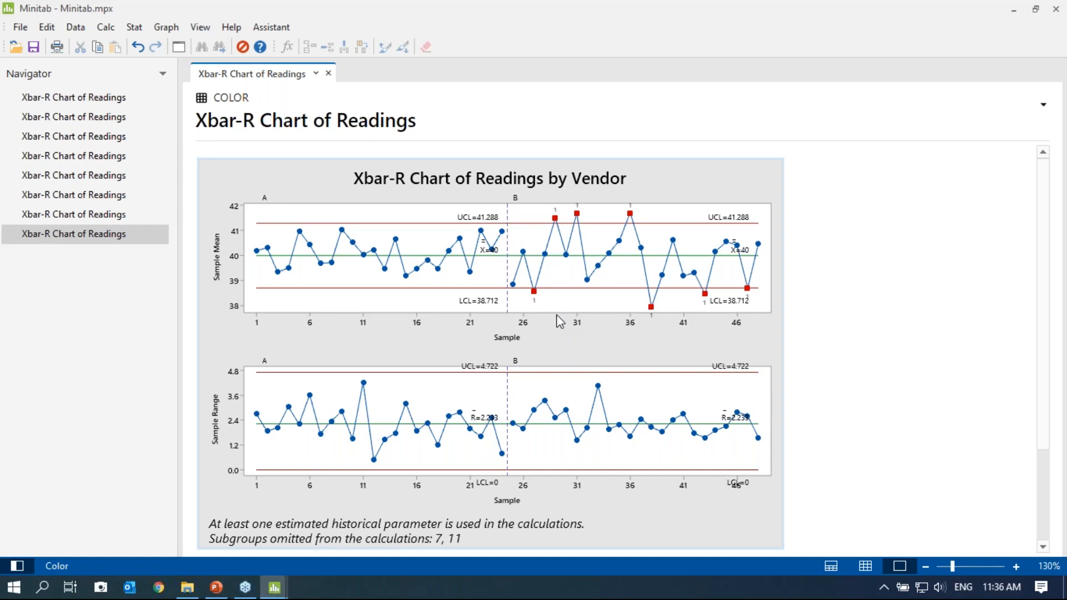
Switch to the PowerPoint presentation and read the Attribute Control Chart example and NP Chart instructions in the slide show
left_click(217, 592)
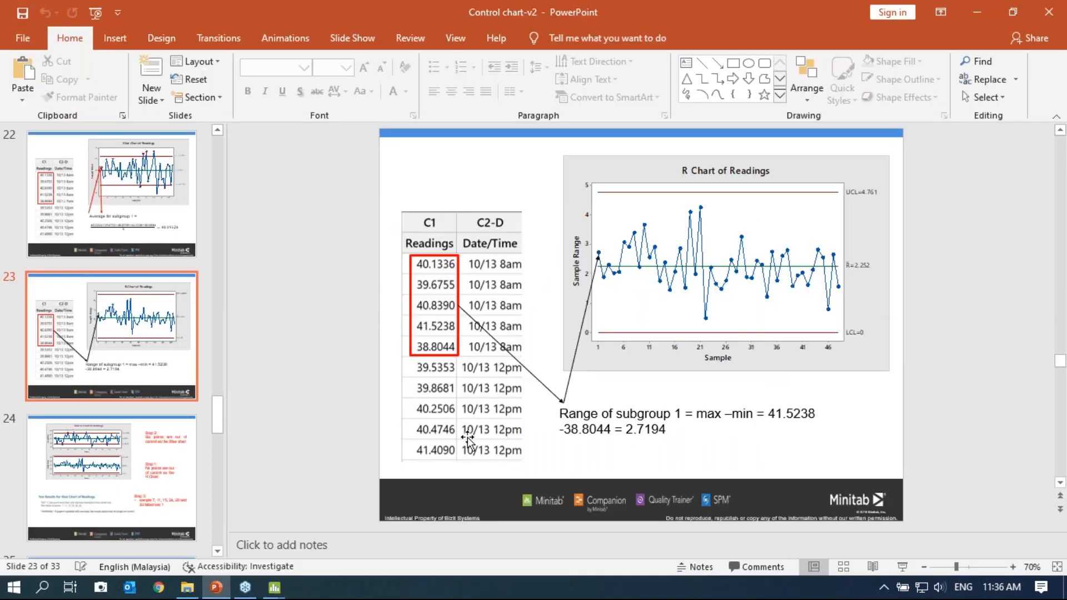
scroll(468, 437, "down", 1)
scroll(468, 436, "down", 3)
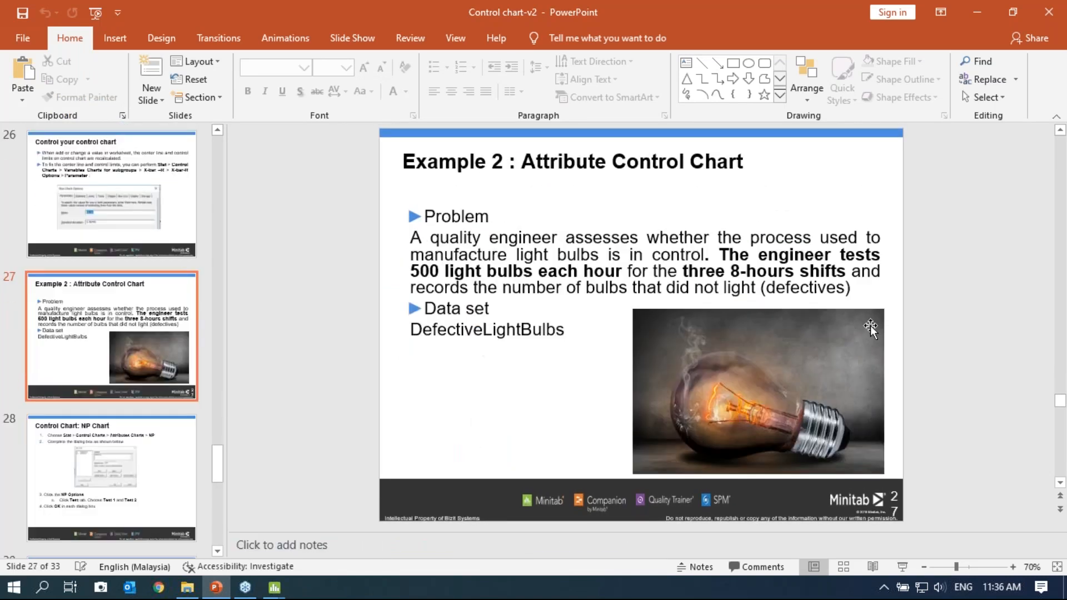
left_click(901, 568)
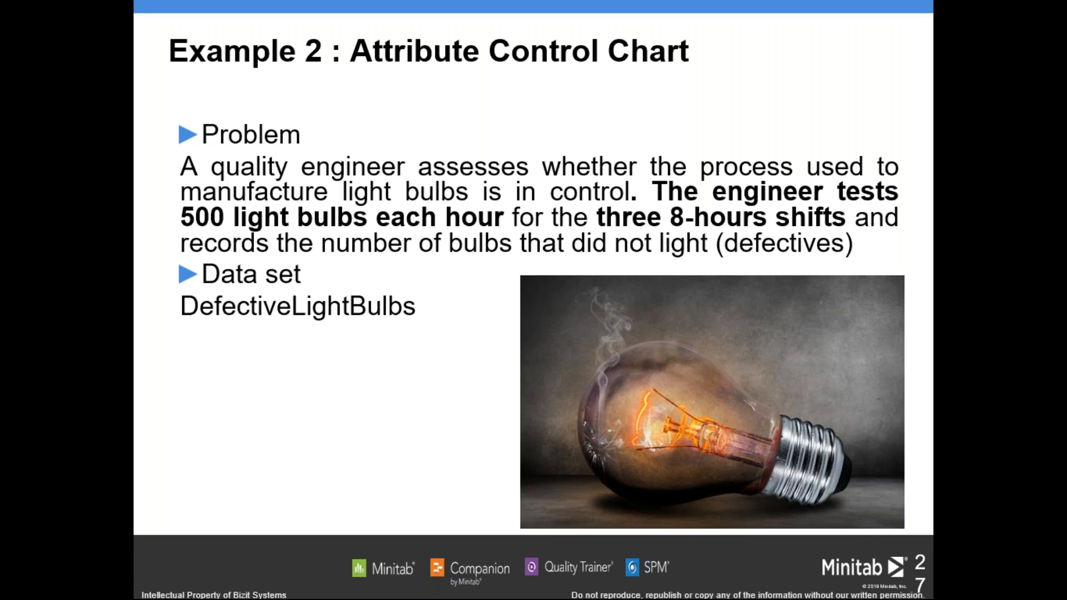
key("Right")
right_click(566, 498)
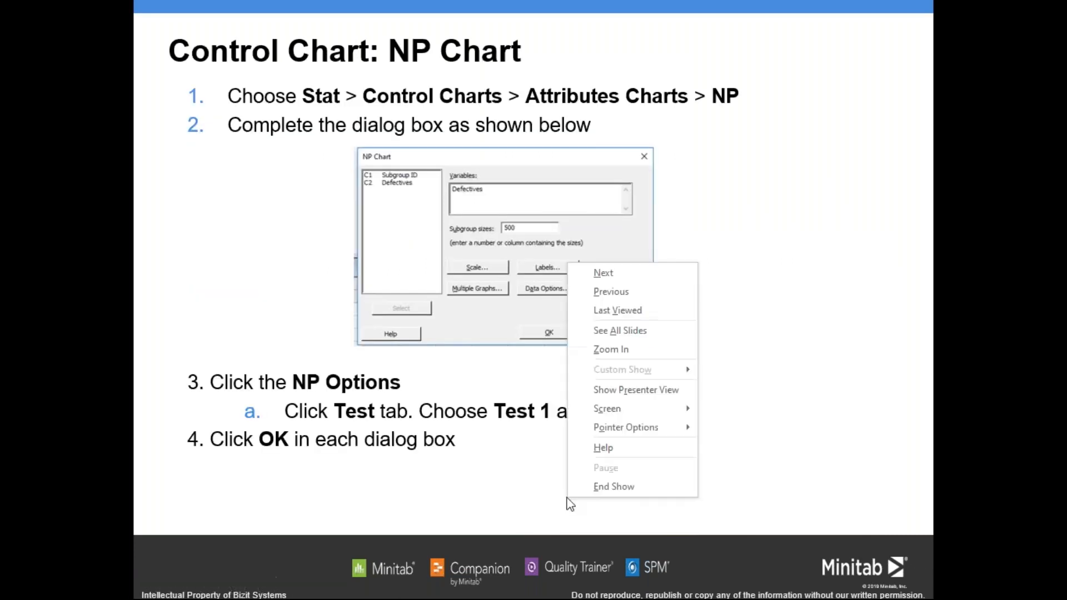
left_click(580, 488)
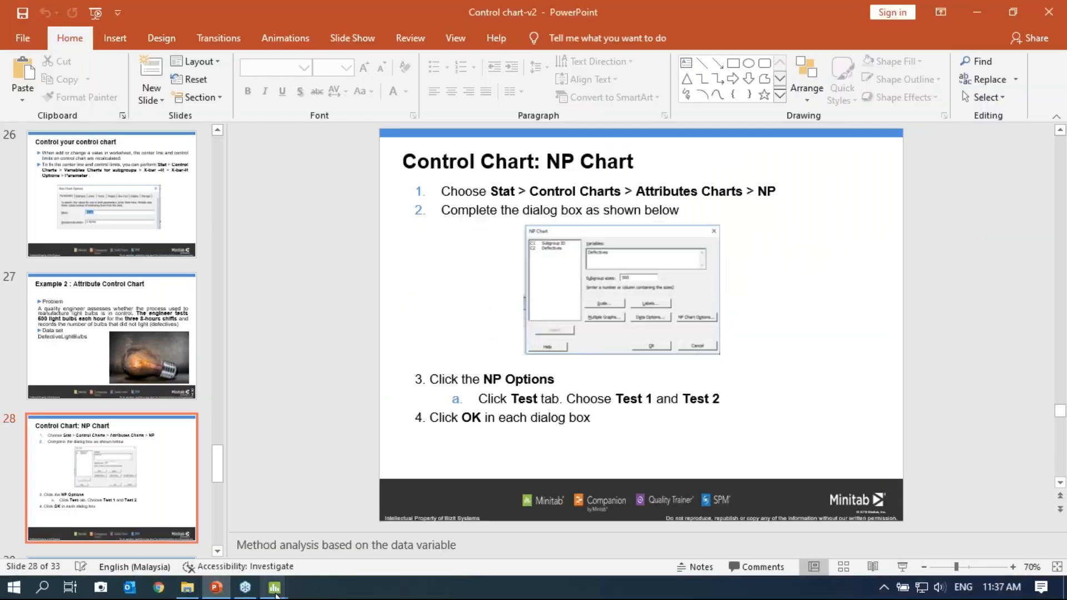
Switch back to Minitab and show the DefectiveLightBulbs worksheet in full, enlarged to 150%
mouse_move(274, 588)
left_click(238, 529)
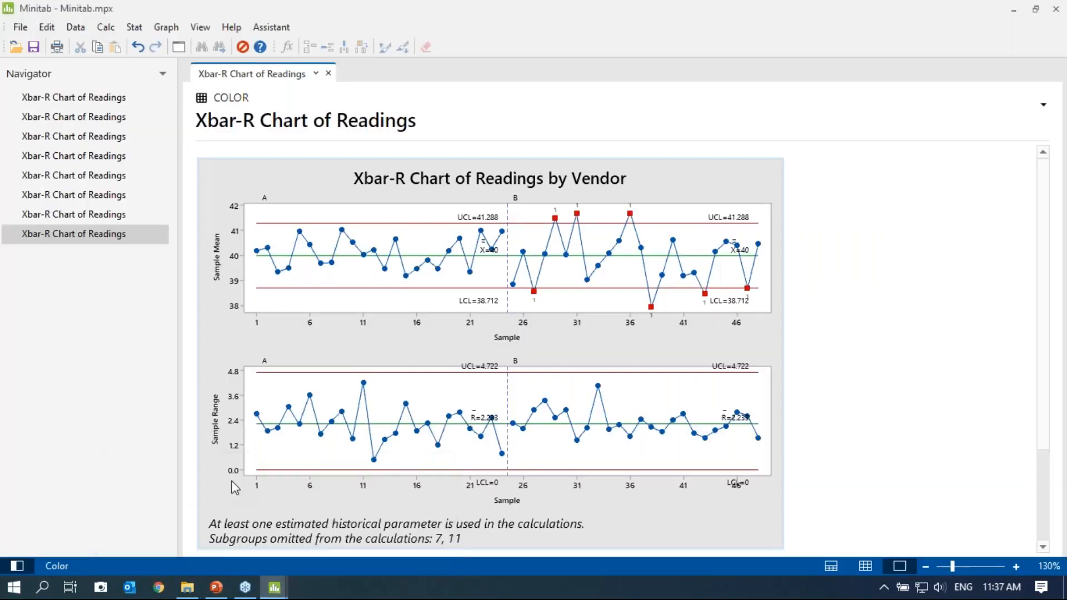
left_click(834, 565)
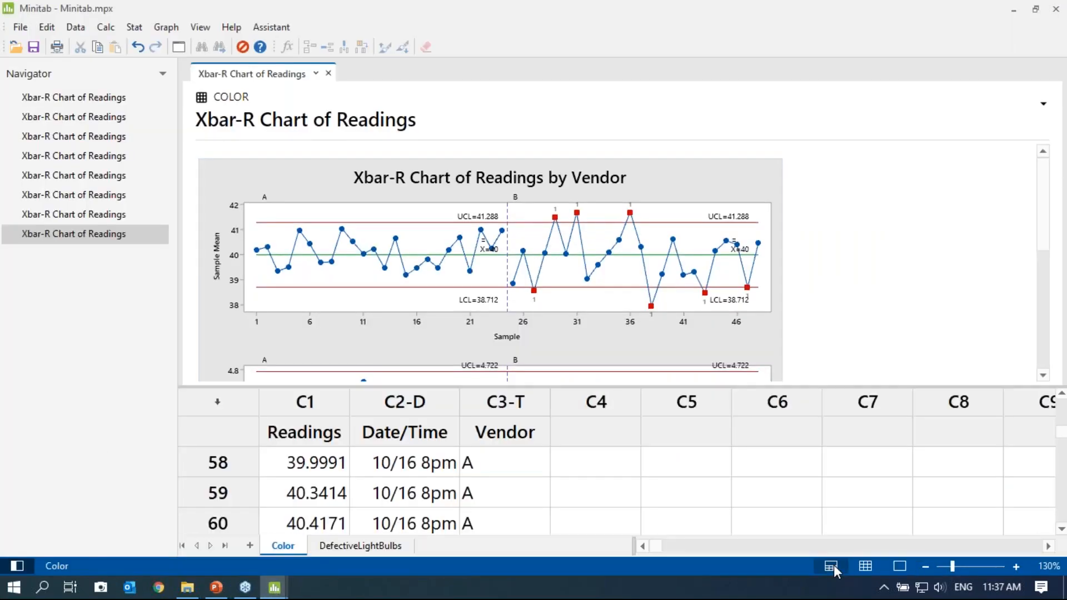
left_click(367, 546)
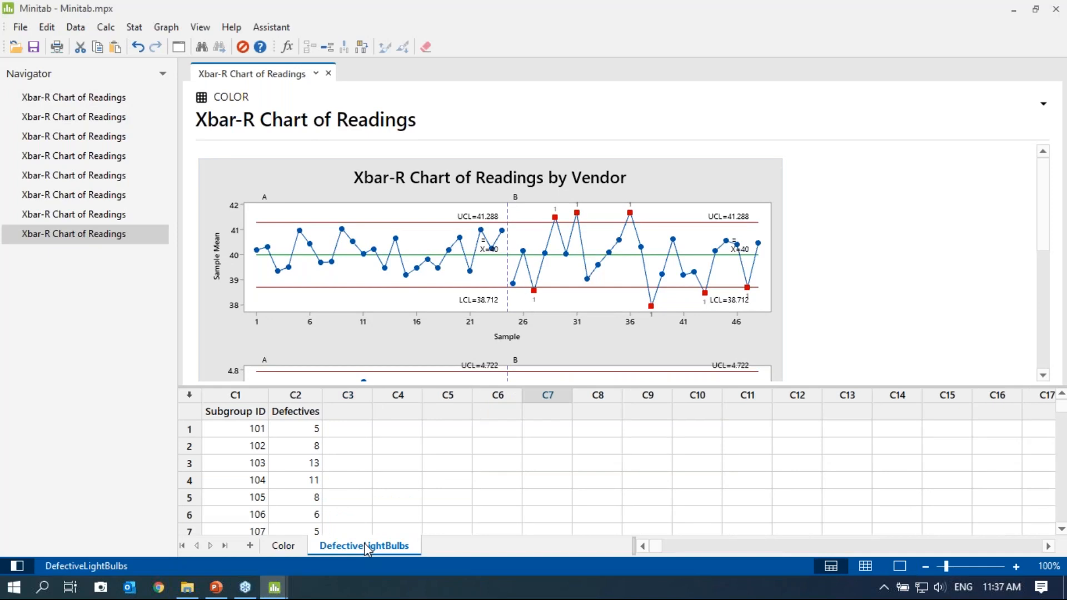
left_click(871, 571)
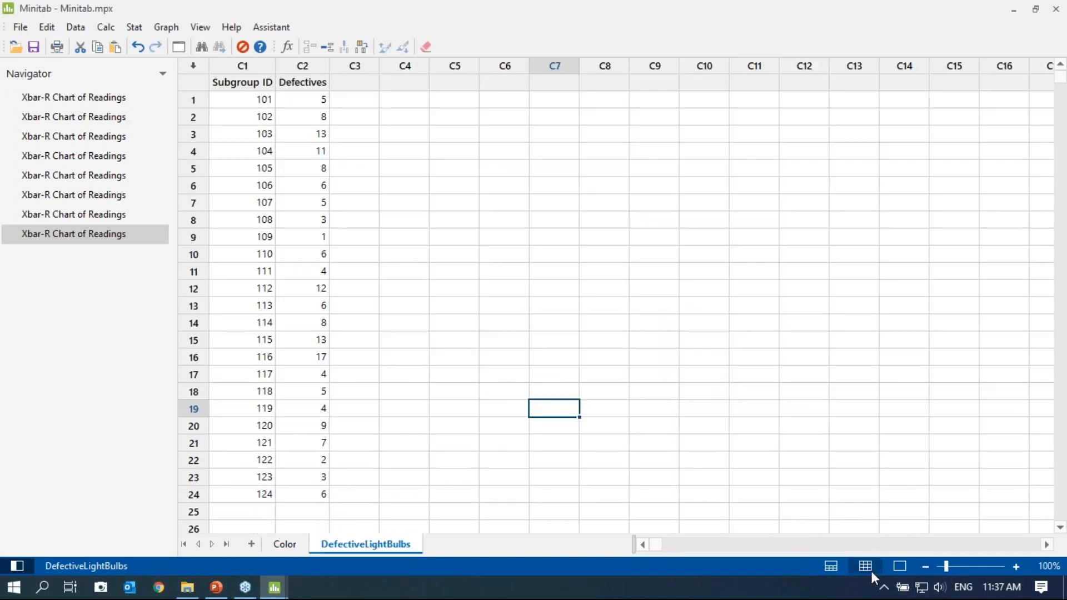
left_click(1015, 566)
left_click(1016, 567)
left_click(1015, 566)
left_click(1016, 566)
left_click(1015, 567)
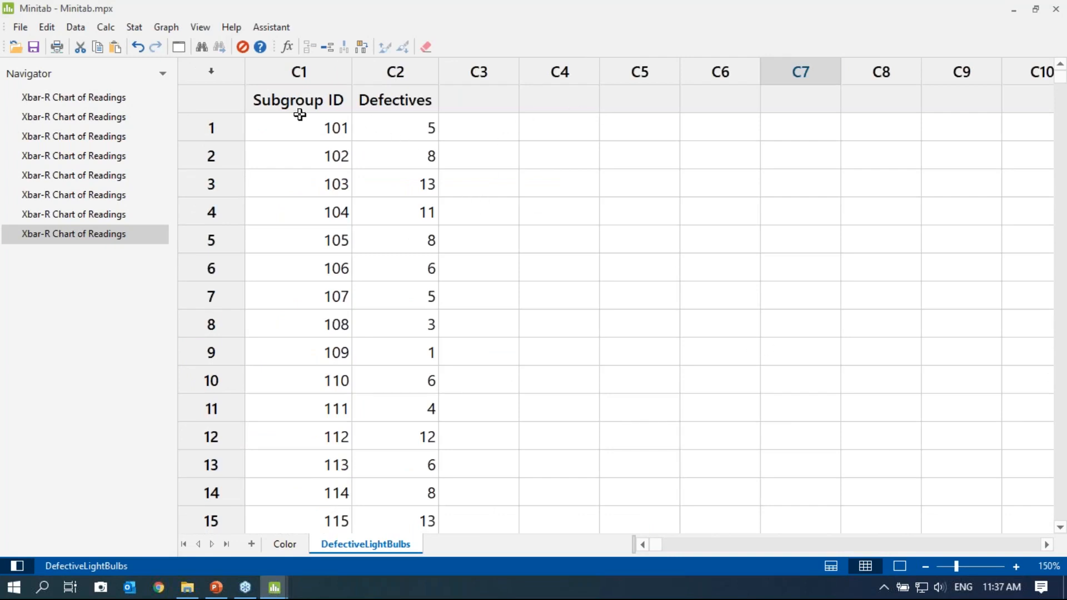
Examine the Subgroup ID and Defectives entries in the first rows of the DefectiveLightBulbs worksheet
left_click(370, 126)
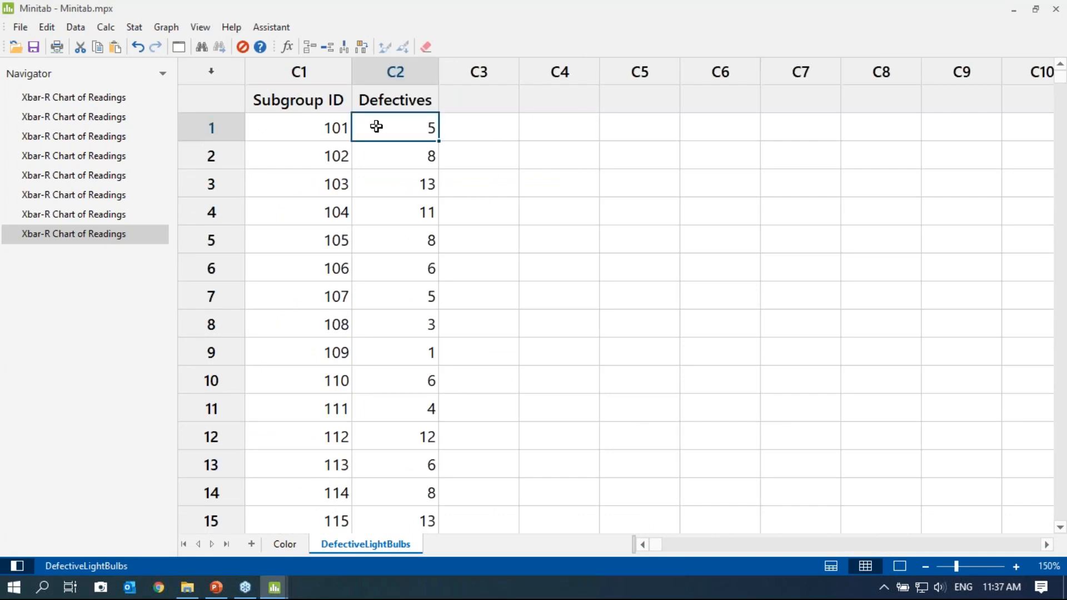
left_click(403, 156)
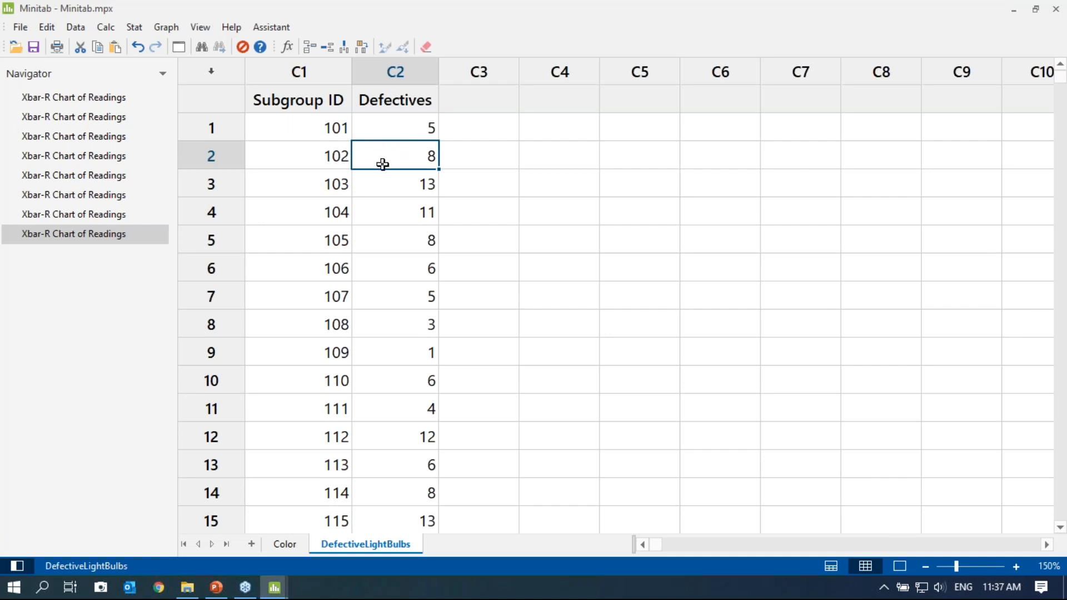
left_click(336, 130)
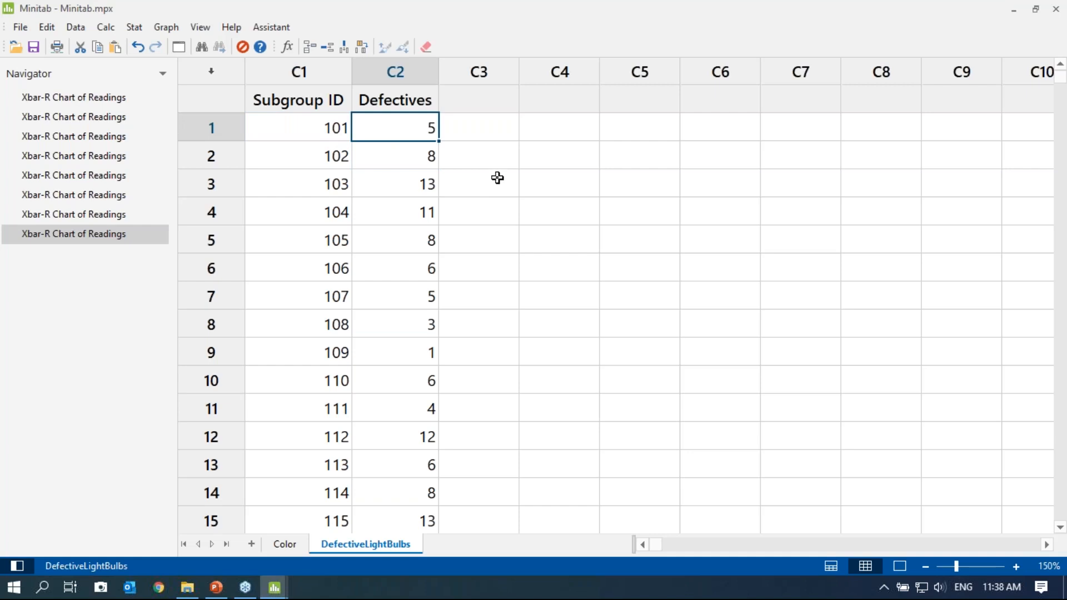
Switch to the PowerPoint presentation, read the "Which Control Chart Should I Use?" slide in the slide show, and return to Minitab
left_click(228, 592)
scroll(500, 428, "up", 5)
scroll(502, 425, "up", 8)
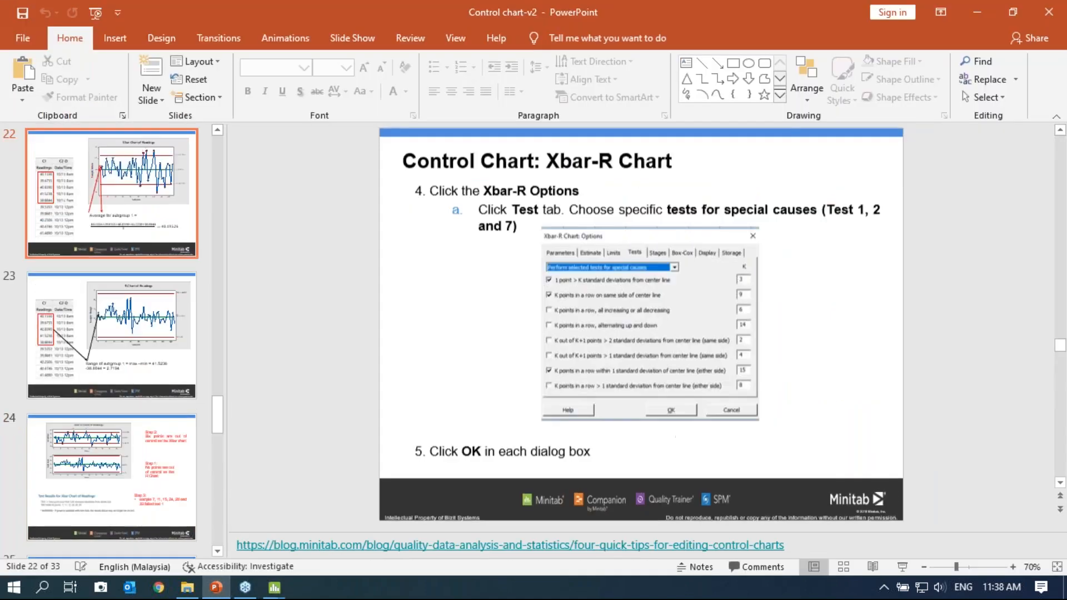
scroll(502, 424, "up", 3)
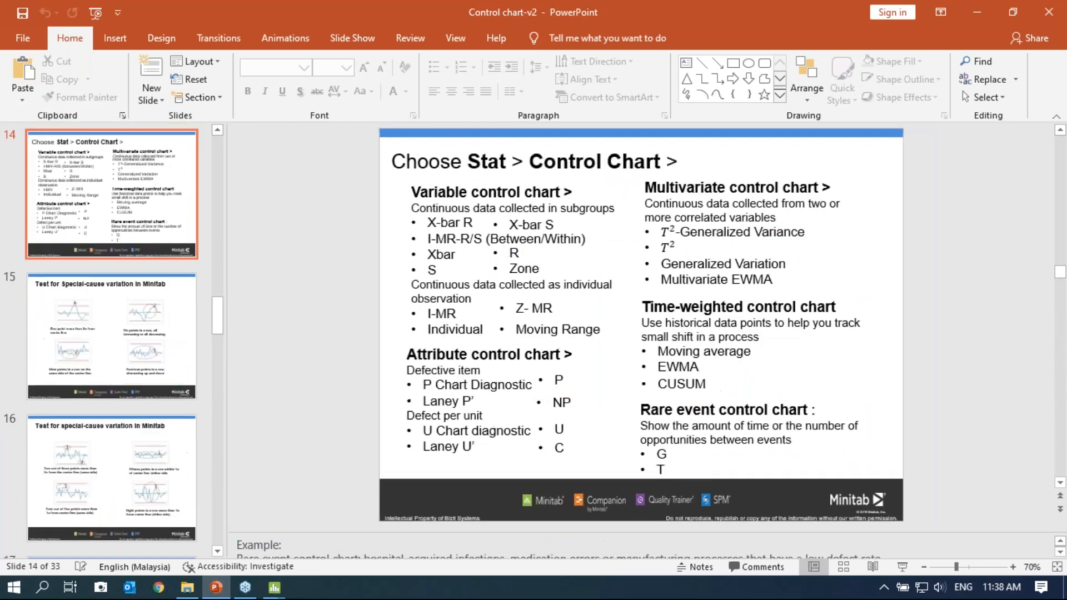
left_click(903, 568)
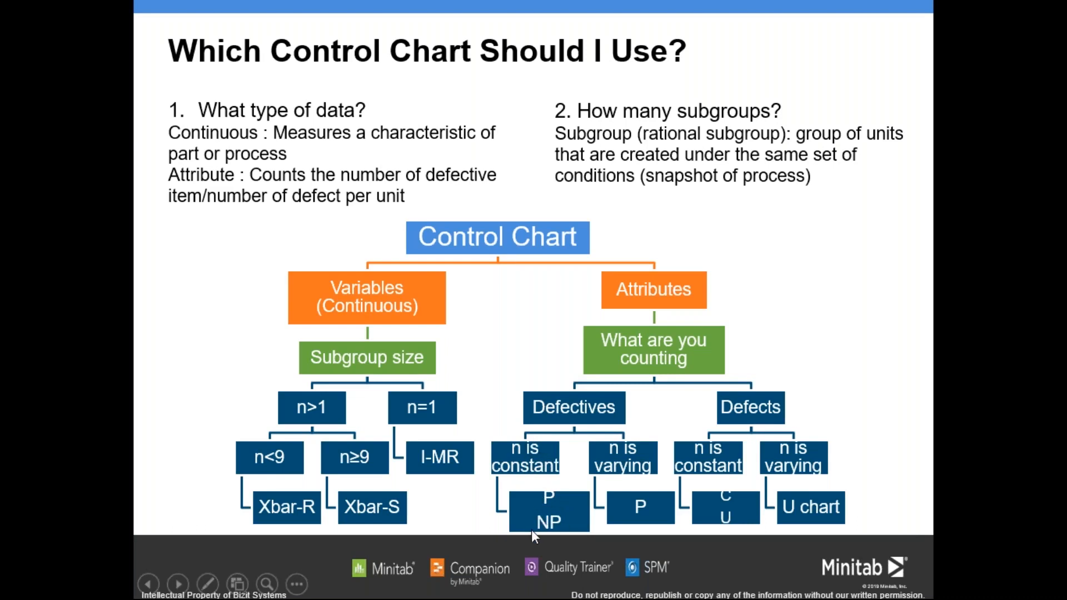
right_click(840, 345)
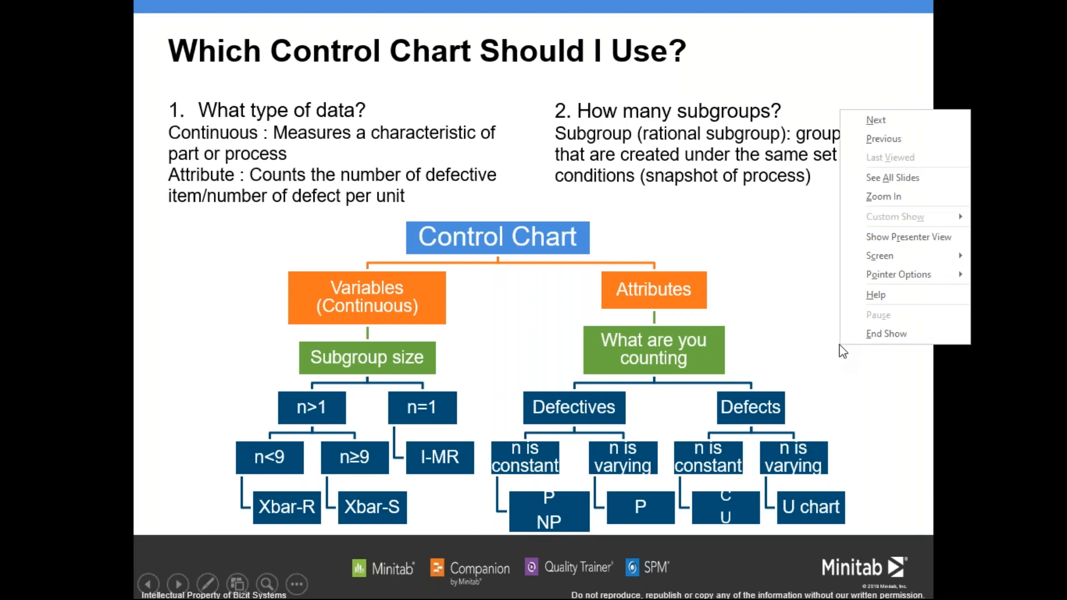
left_click(847, 336)
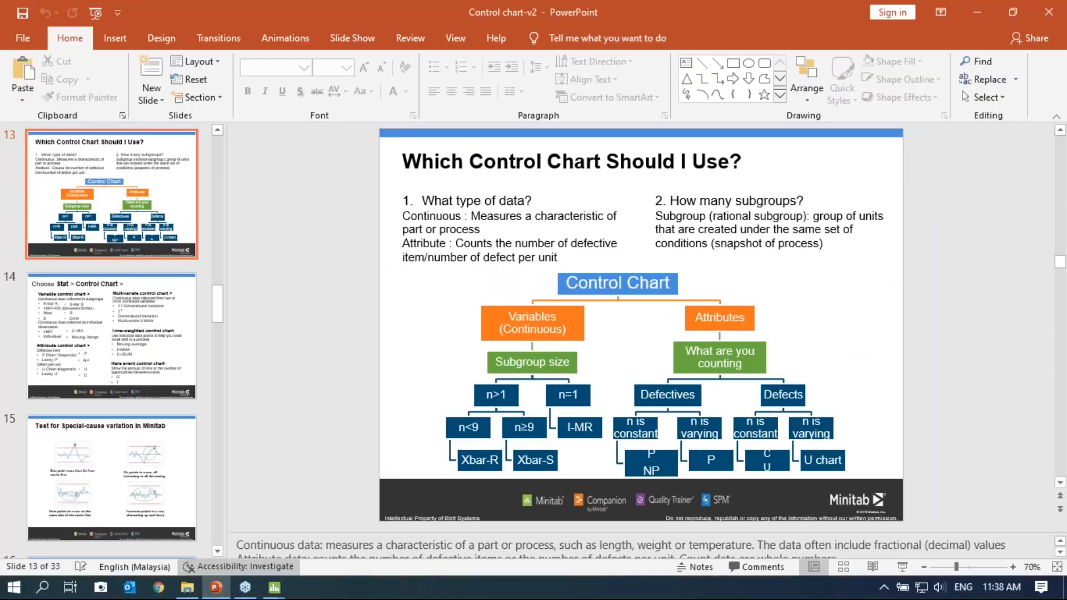
mouse_move(276, 594)
left_click(231, 538)
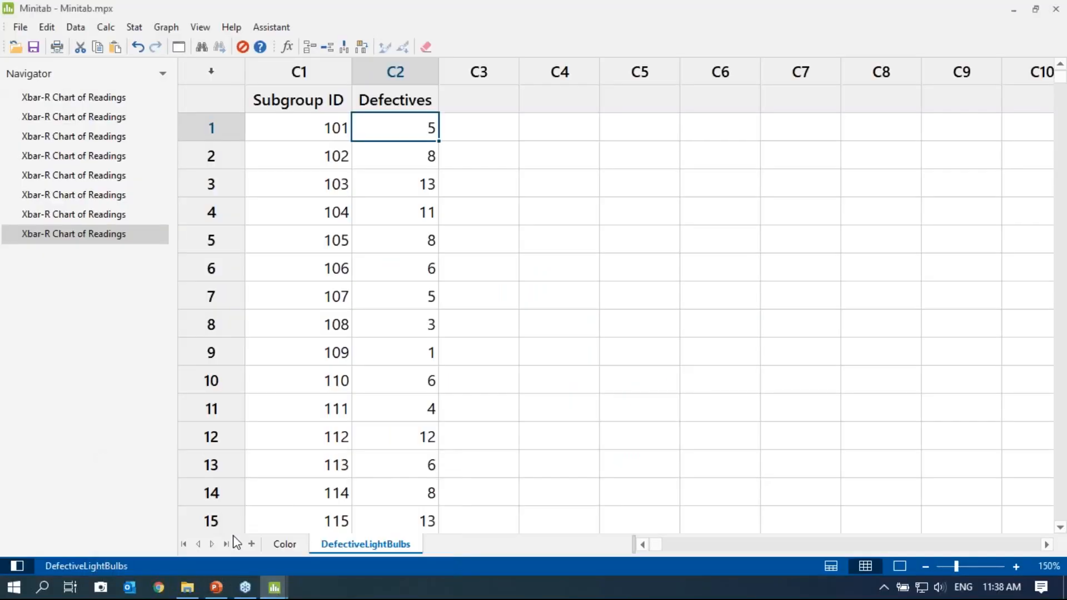
left_click(811, 364)
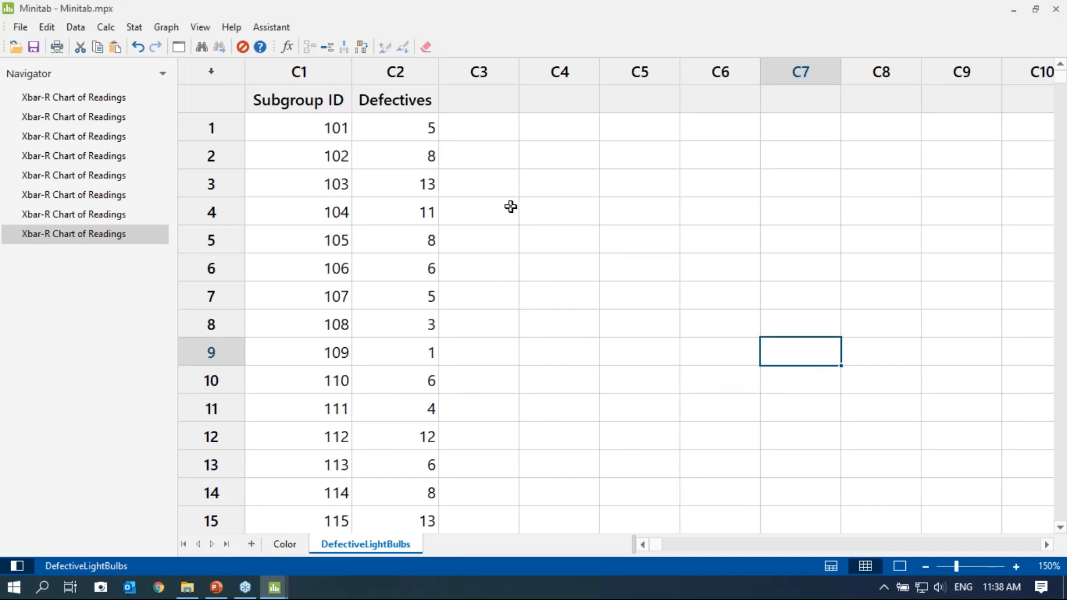
left_click(138, 30)
mouse_move(201, 117)
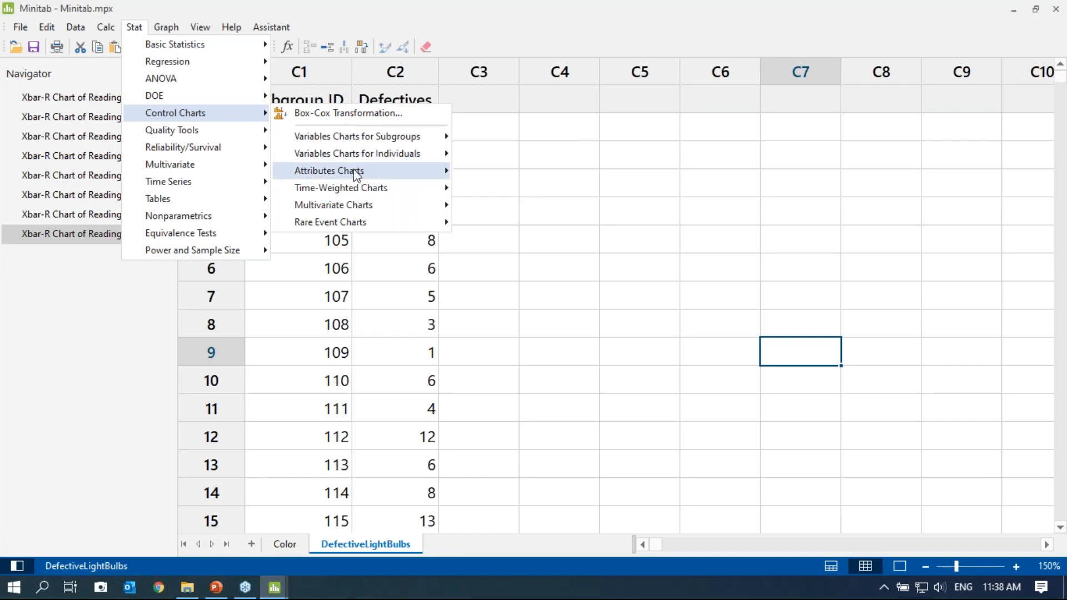
mouse_move(358, 177)
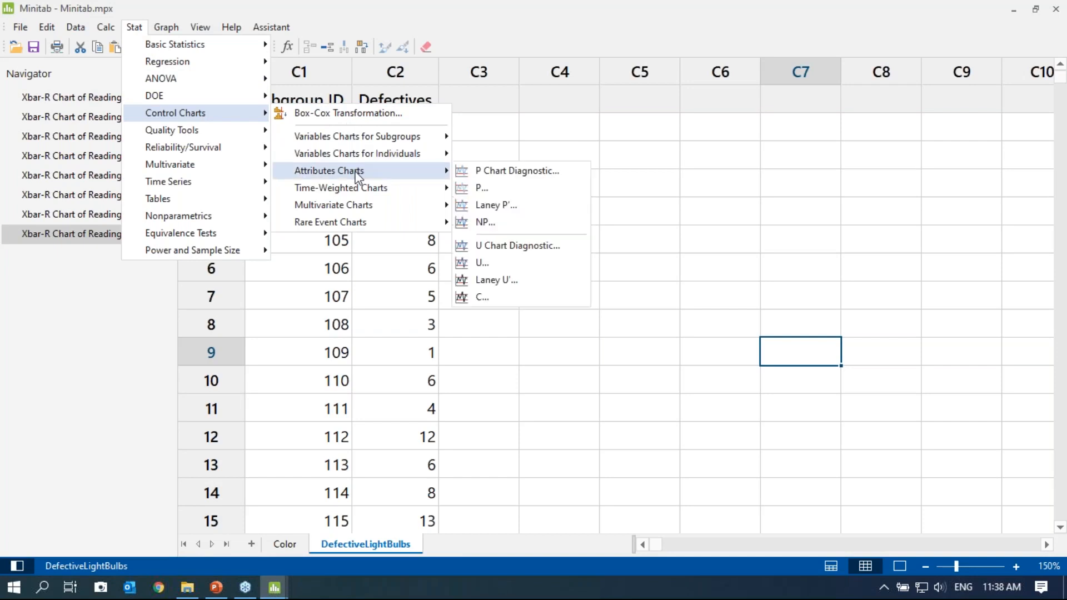
left_click(523, 230)
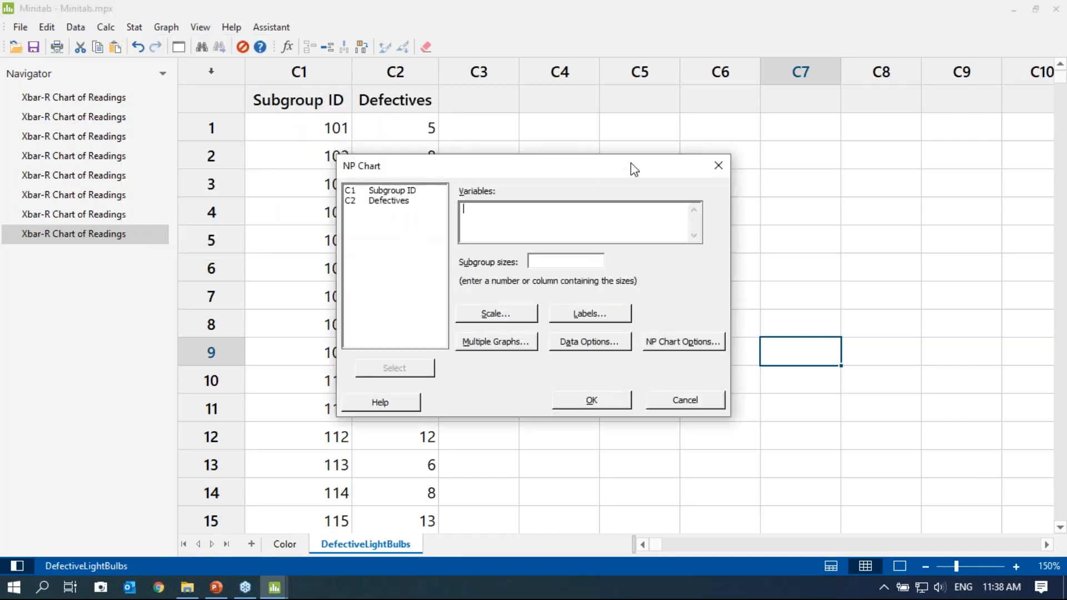
key("Escape")
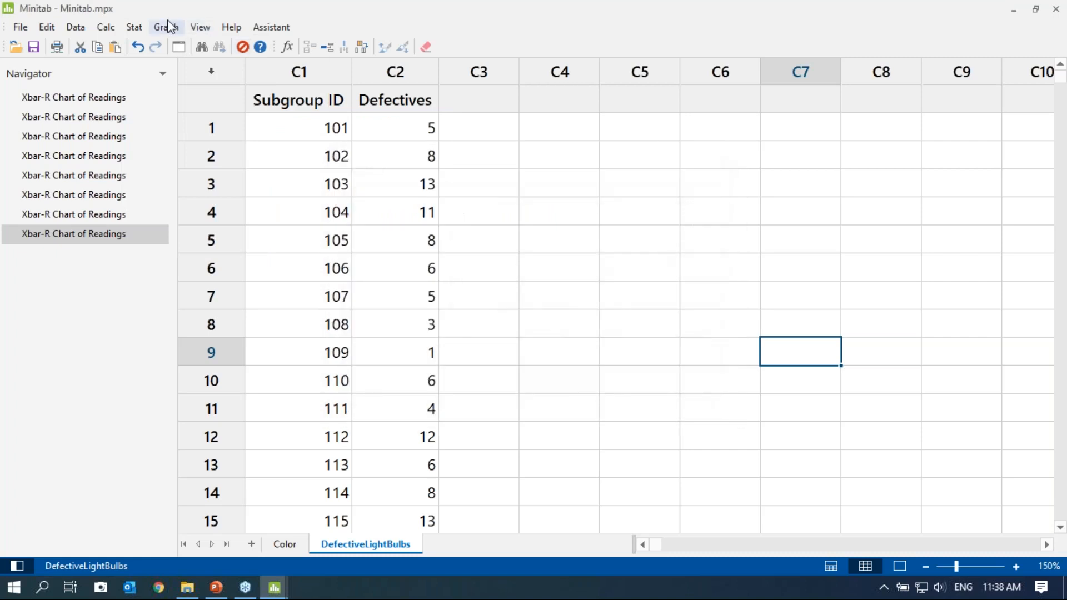
Create an NP chart of Defectives with a subgroup size of 500
left_click(134, 27)
mouse_move(199, 115)
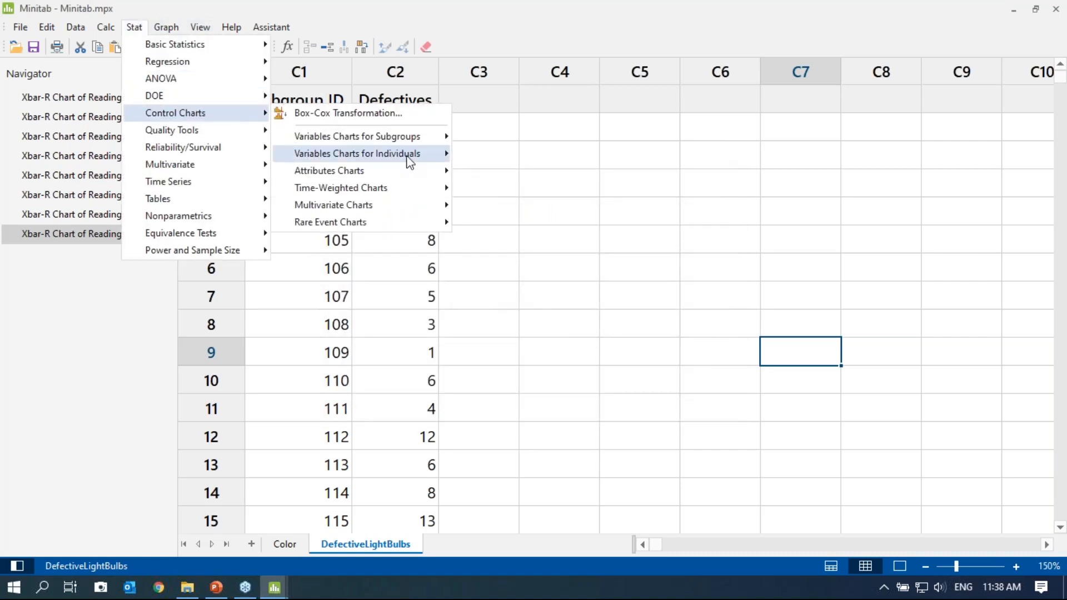
mouse_move(416, 174)
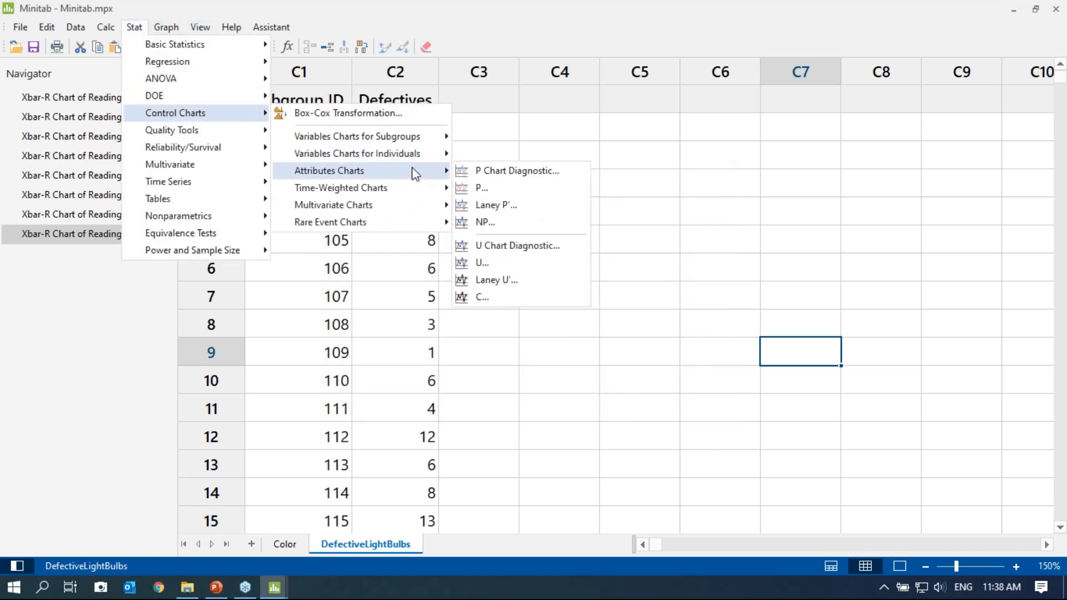
left_click(511, 222)
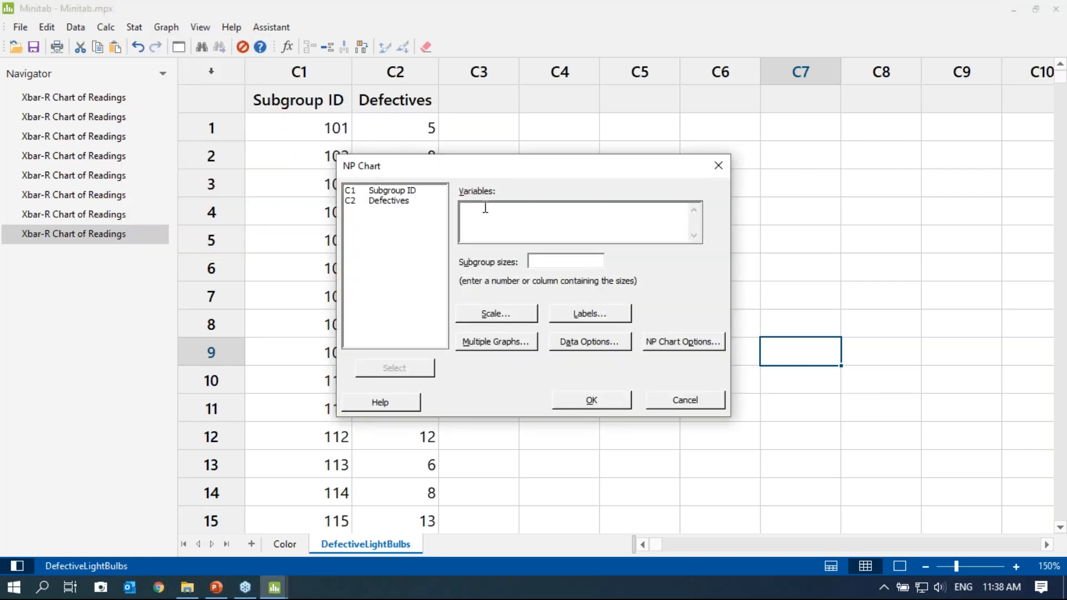
double_click(394, 201)
left_click(557, 258)
type("500")
left_click(611, 402)
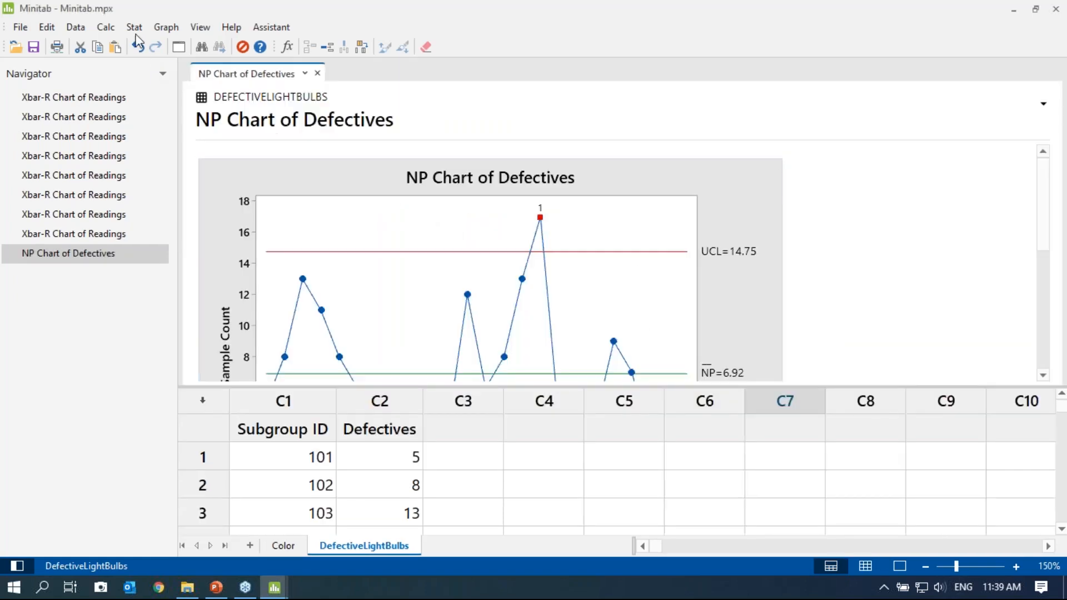
Reopen the NP Chart settings to review the selected variable and the subgroup size
left_click(134, 29)
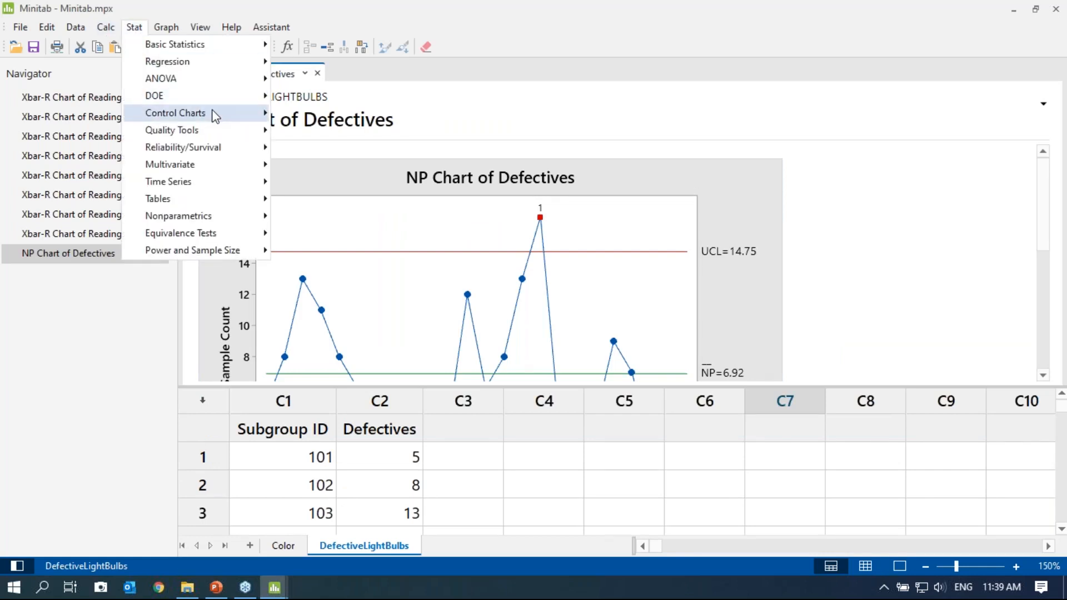
mouse_move(216, 116)
mouse_move(399, 177)
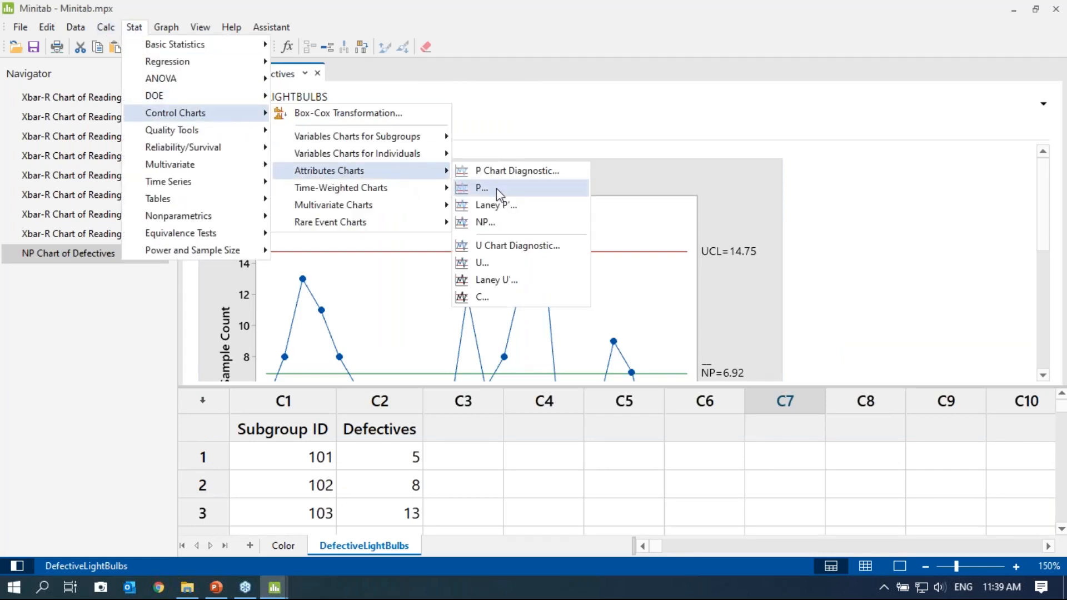
left_click(508, 220)
left_click(513, 211)
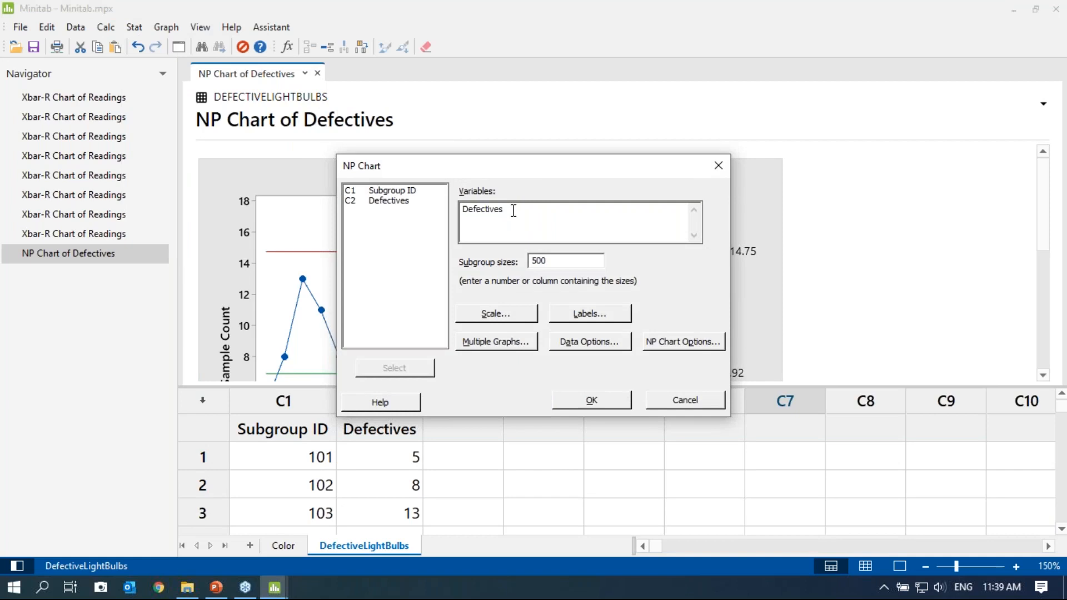
left_click(549, 264)
type("500")
left_click(592, 399)
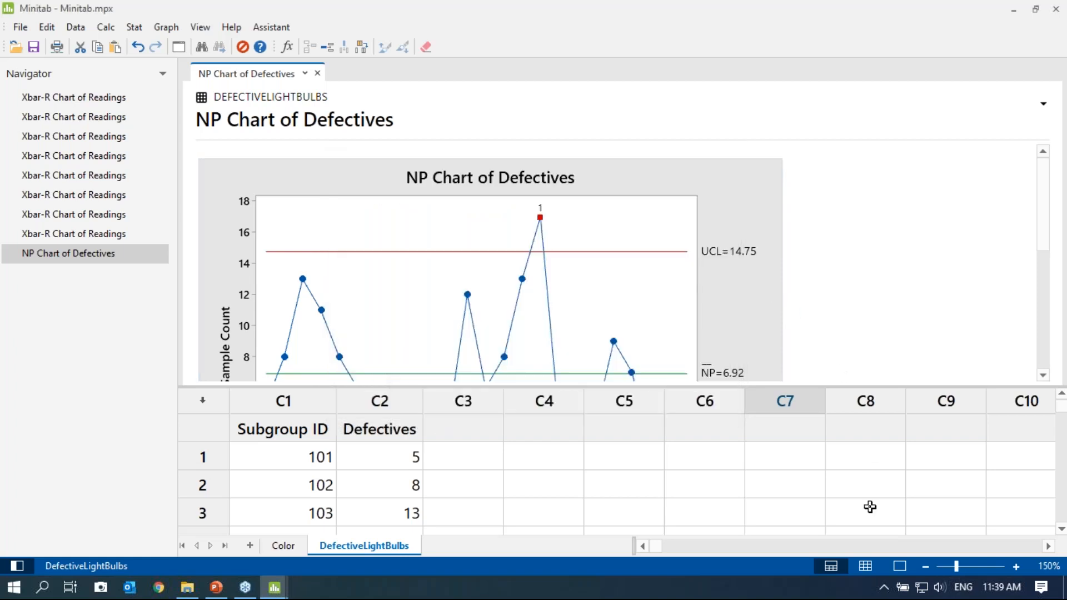
Show only the output and examine the NP chart of Defectives with its control limits and test results
left_click(899, 565)
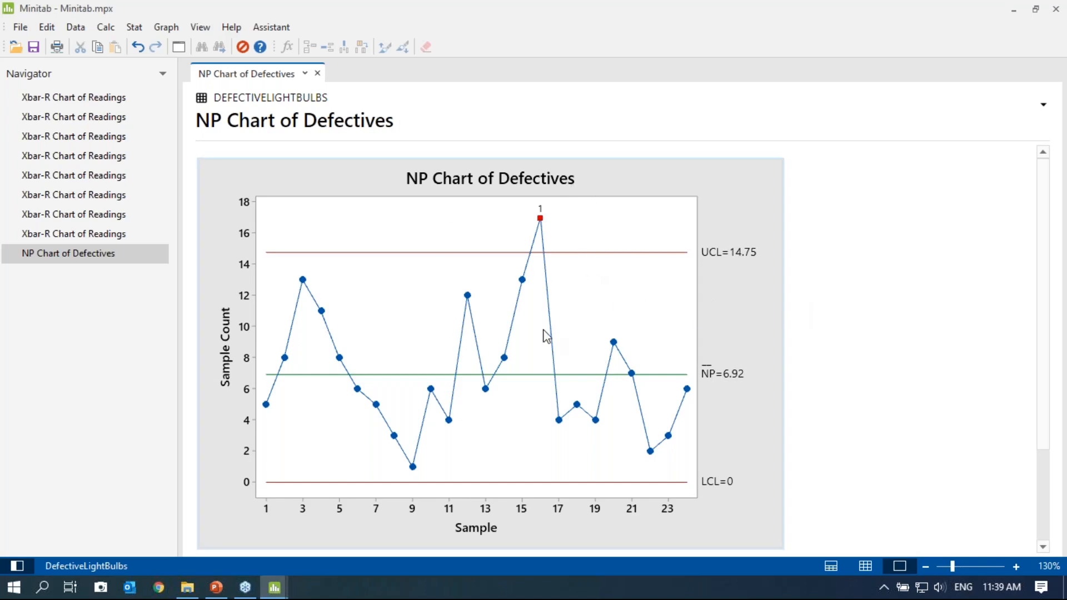
scroll(544, 336, "down", 3)
scroll(535, 237, "up", 3)
scroll(531, 240, "down", 1)
scroll(530, 240, "down", 2)
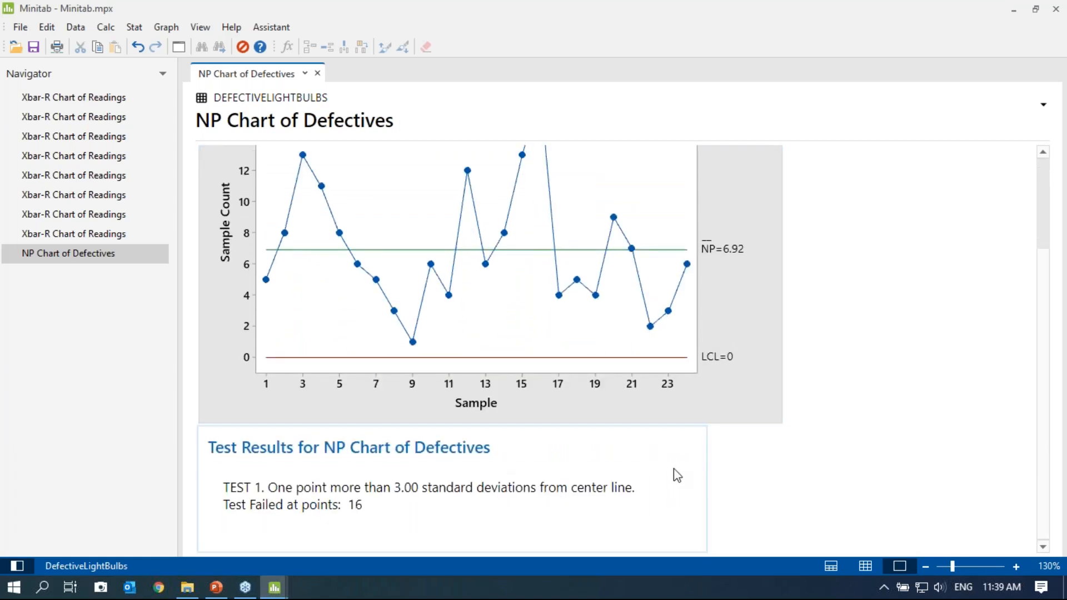
scroll(683, 478, "up", 2)
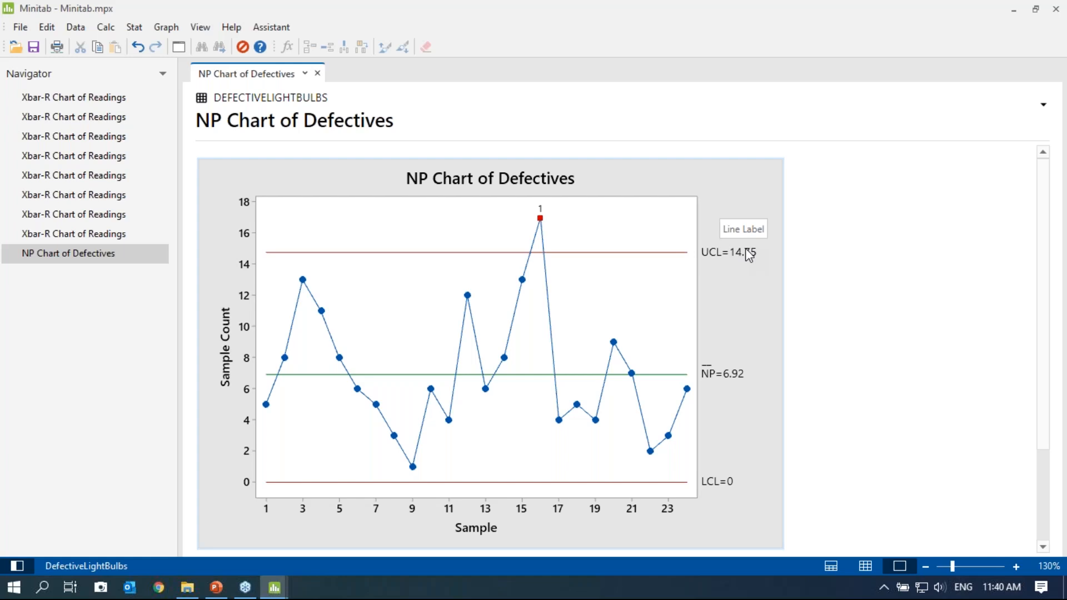
Show the output and data together in the Minitab.mpx project, with the Color worksheet active
left_click(274, 587)
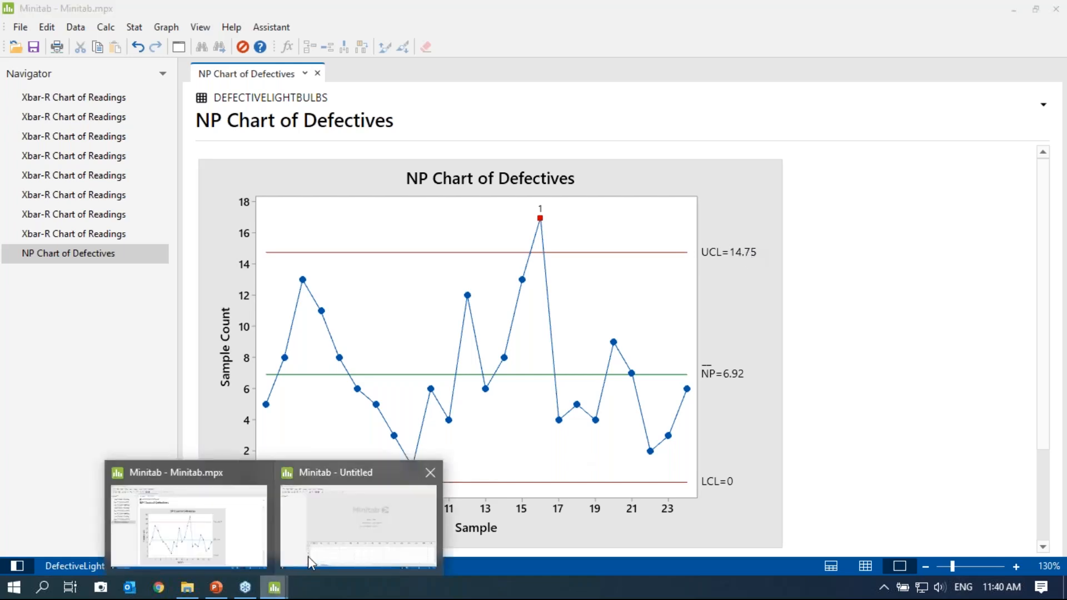
left_click(222, 539)
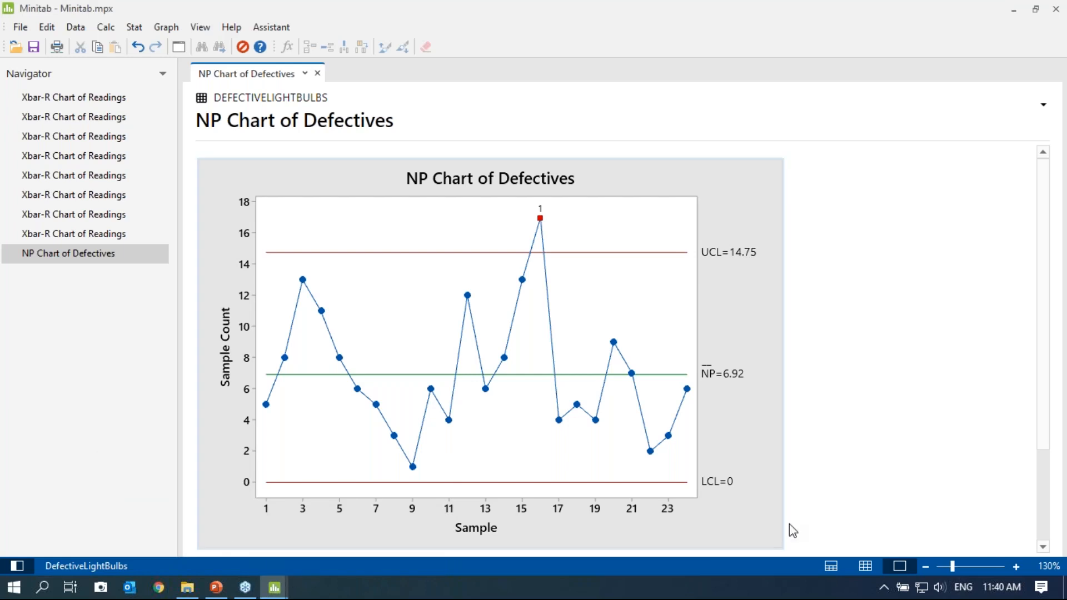
left_click(831, 566)
scroll(792, 425, "down", 5)
scroll(412, 483, "up", 5)
left_click(284, 546)
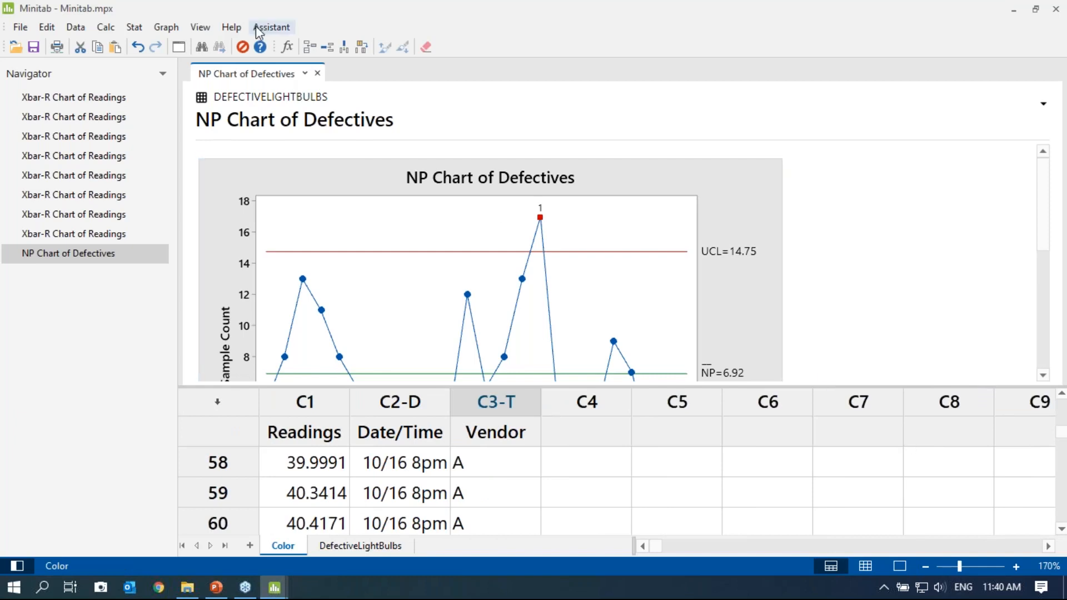
Switch to the PowerPoint presentation and show the Assistant Menu slide in the slide show
left_click(214, 593)
scroll(557, 429, "down", 10)
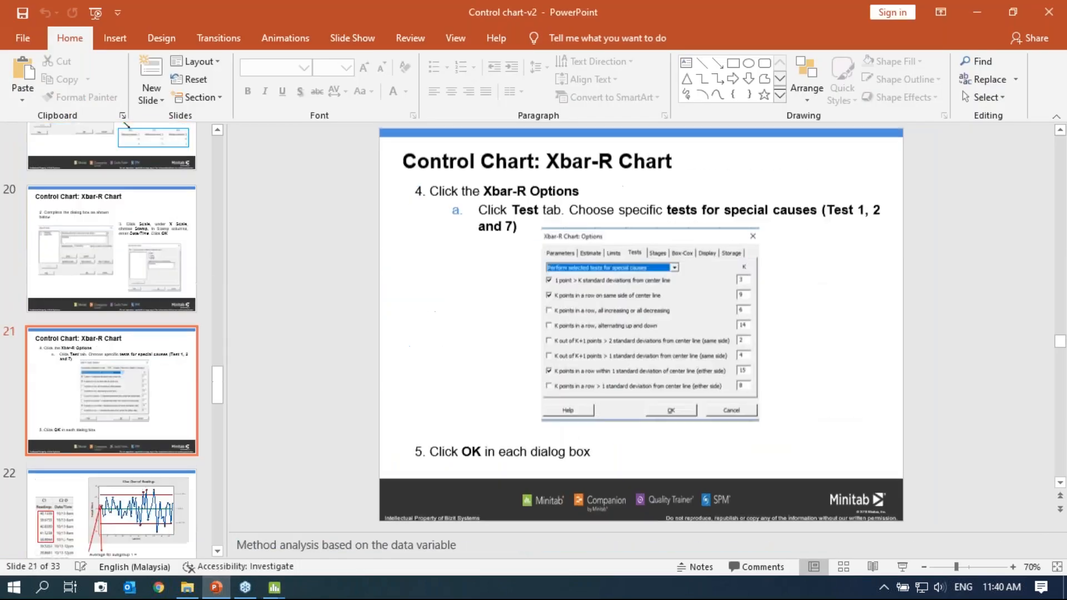
scroll(558, 428, "down", 9)
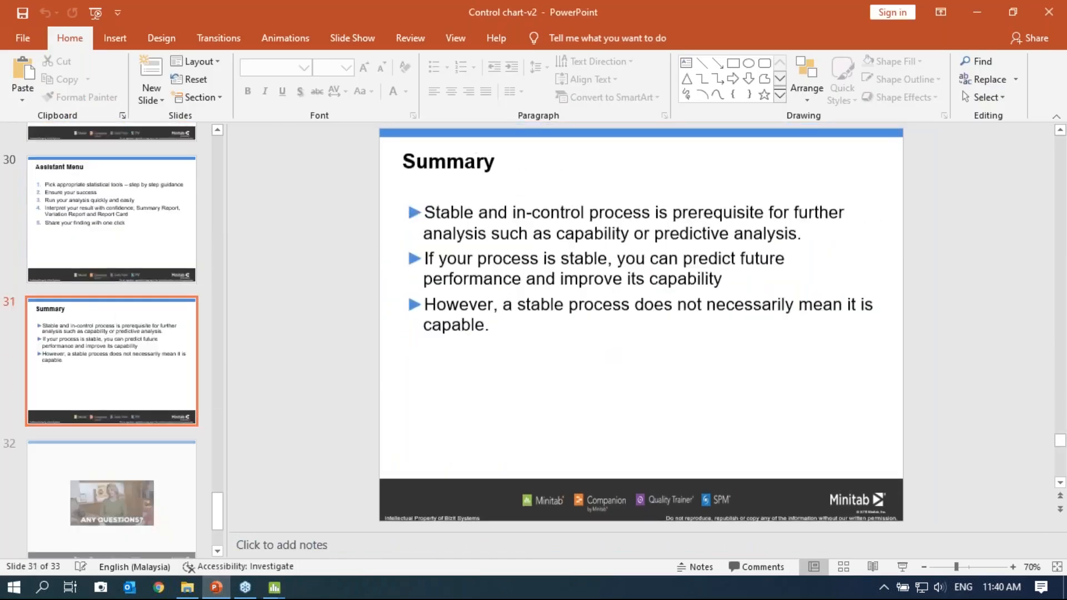
scroll(745, 517, "up", 1)
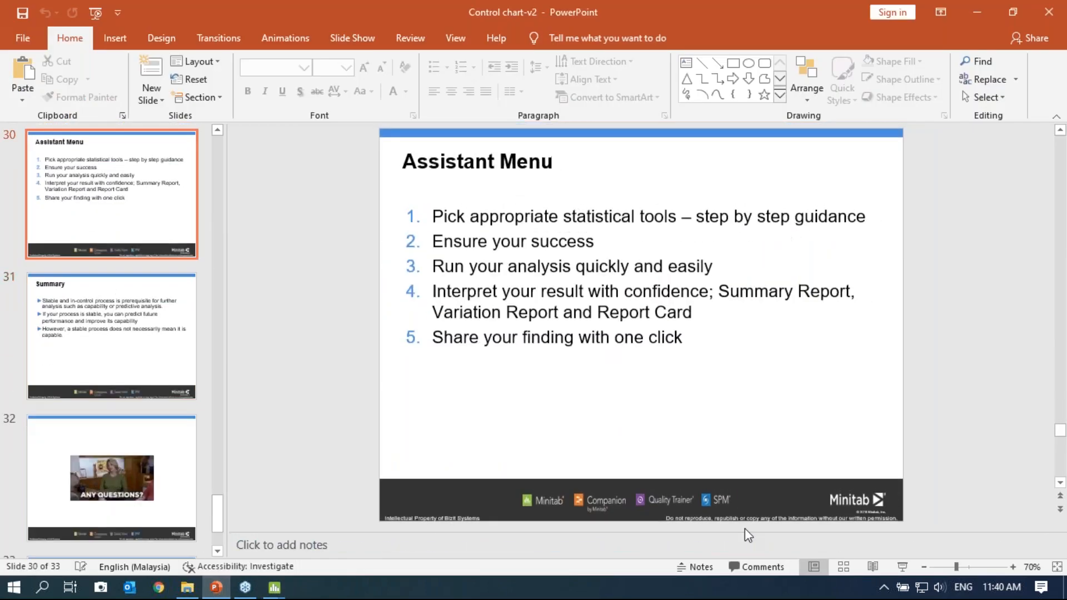
left_click(902, 567)
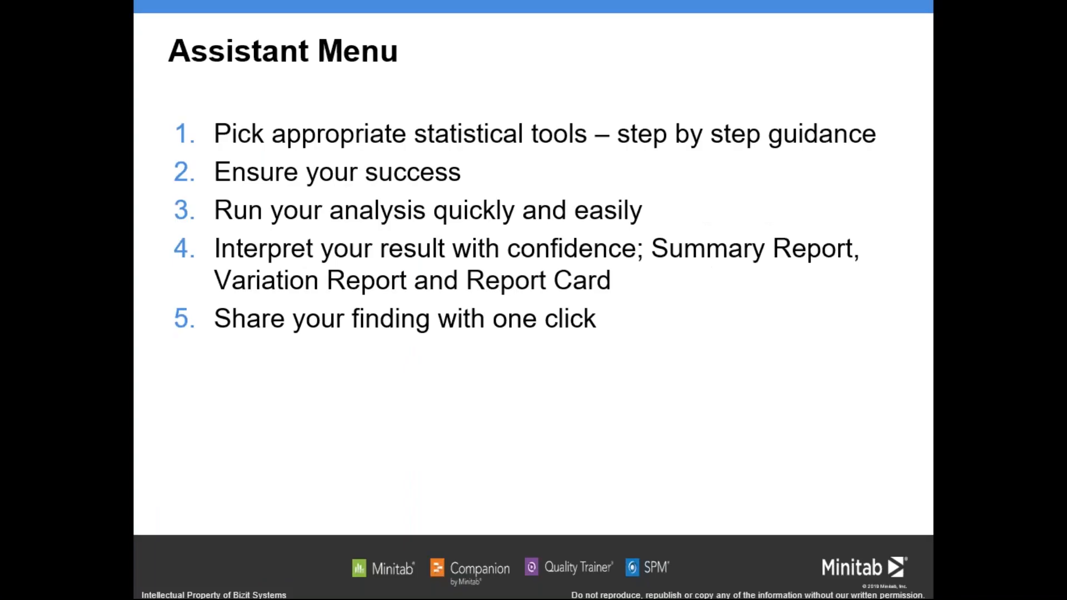
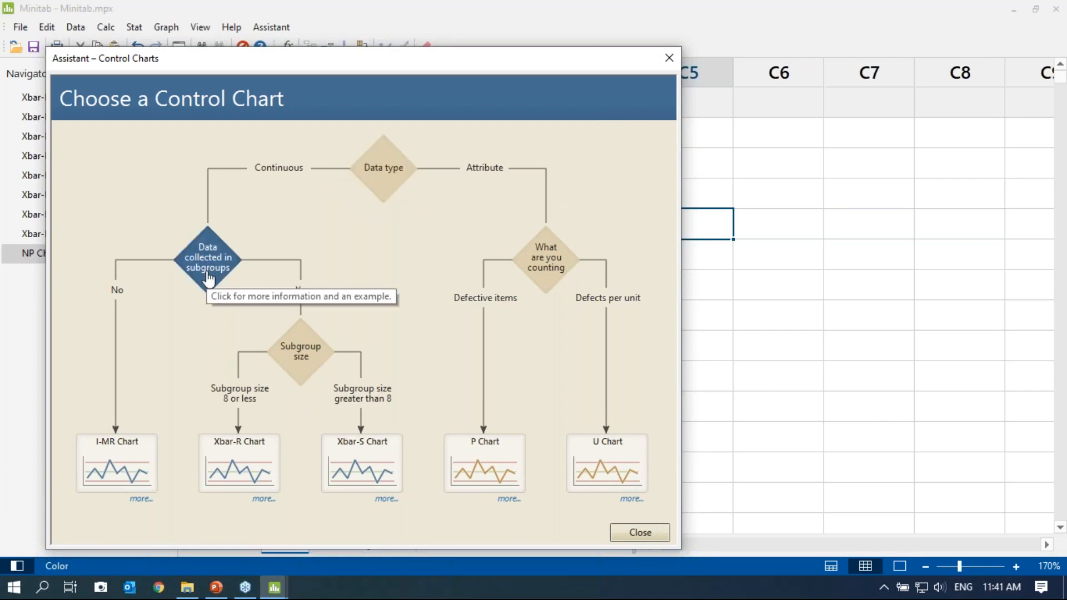
In Minitab's control chart Assistant, read the explanation and examples for data collected in subgroups, and return to the decision tree
left_click(208, 272)
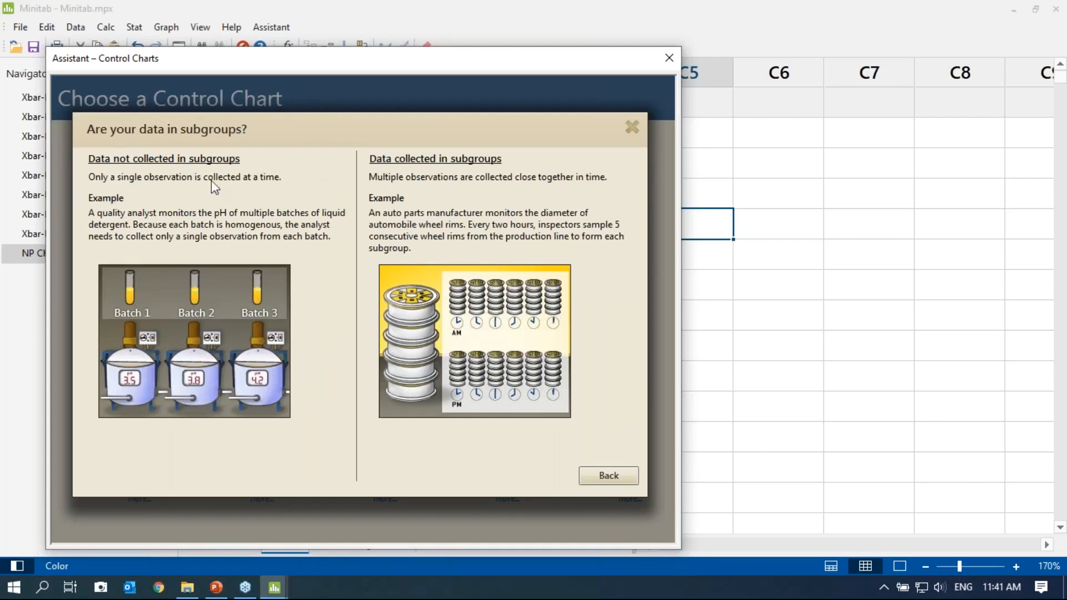
left_click(631, 126)
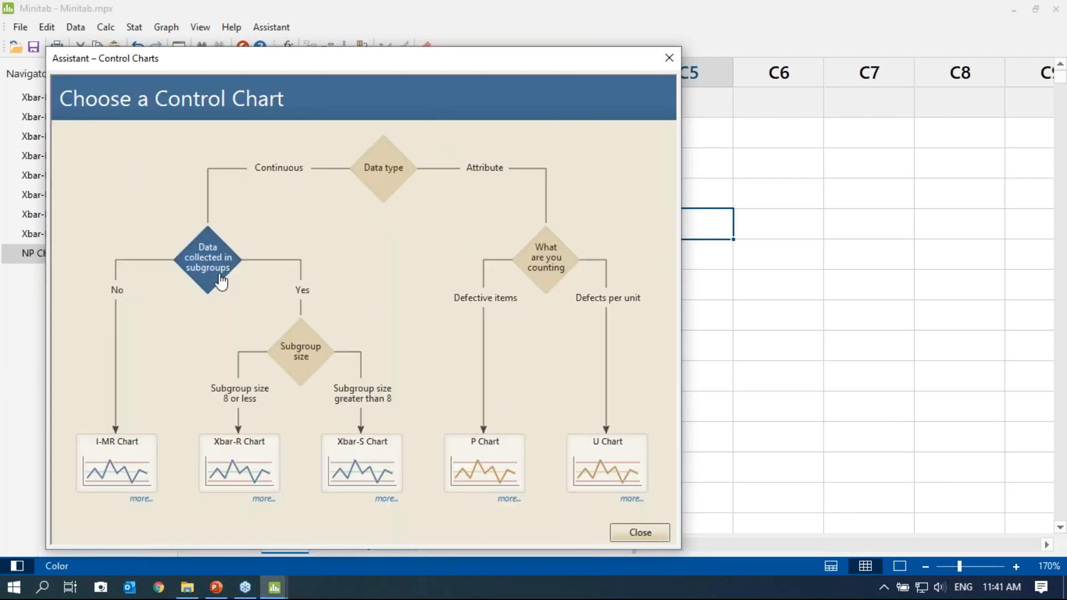
Choose the Assistant's Xbar-R chart for Readings, with data in one column and a constant subgroup size of 5
left_click(232, 466)
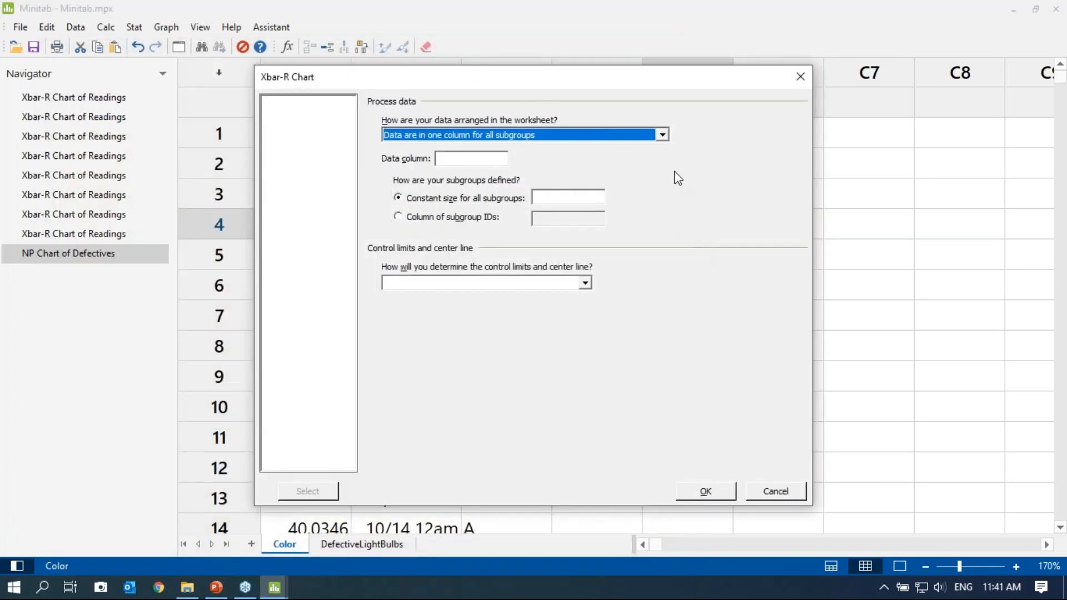
left_click(665, 140)
left_click(510, 139)
left_click(491, 156)
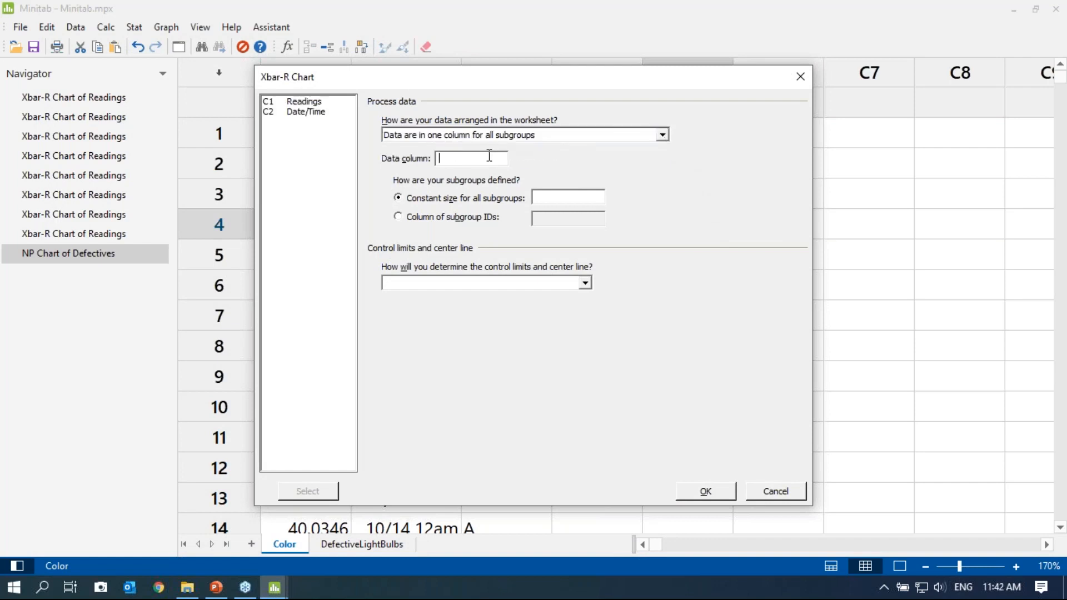
double_click(298, 102)
left_click(574, 199)
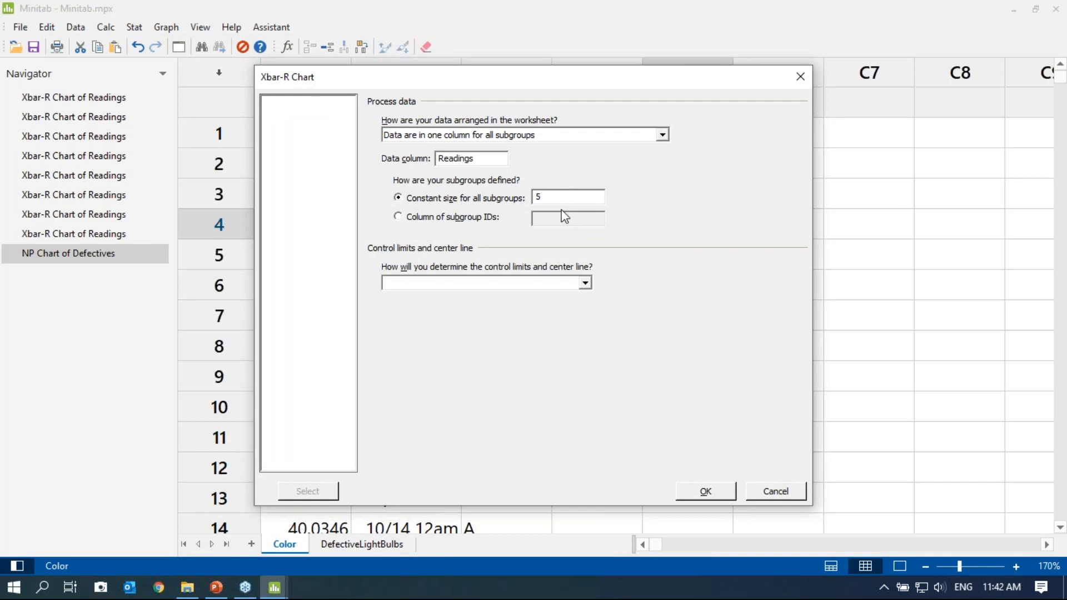
Estimate the control limits and center line from the data, omit no subgroups, and create the Xbar-R report
left_click(536, 286)
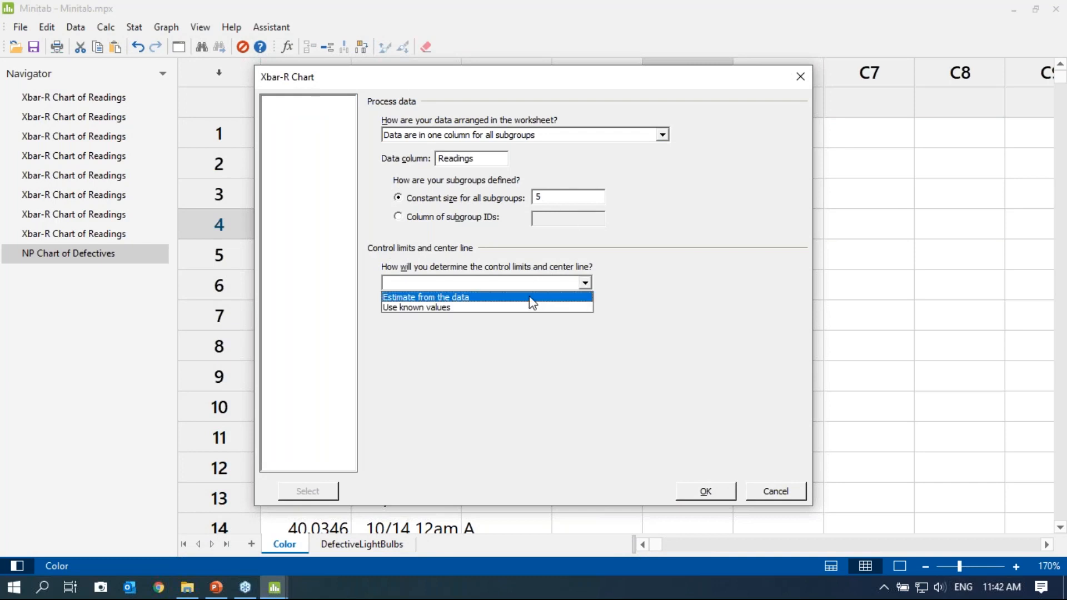
left_click(532, 300)
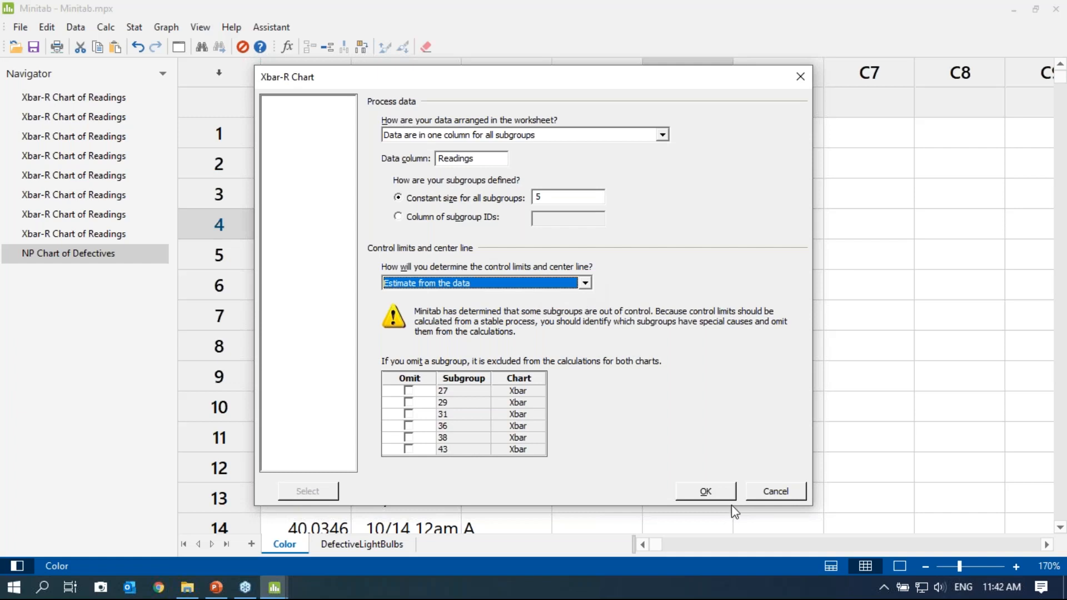
left_click(716, 491)
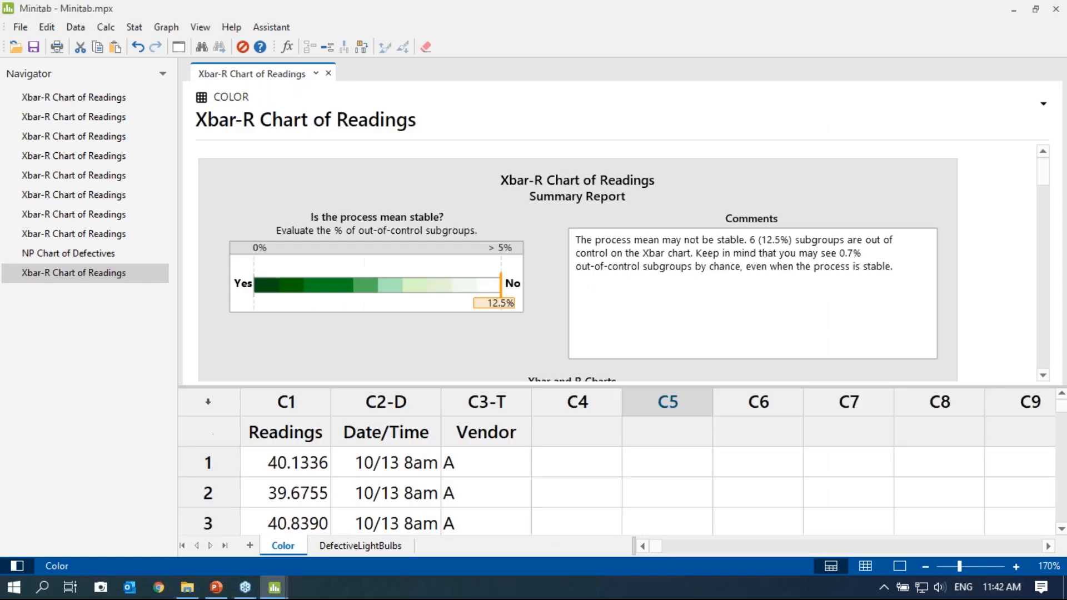
Show only the output and examine the Summary Report, Stability Report and Report Card of the Assistant's Xbar-R chart
left_click(896, 565)
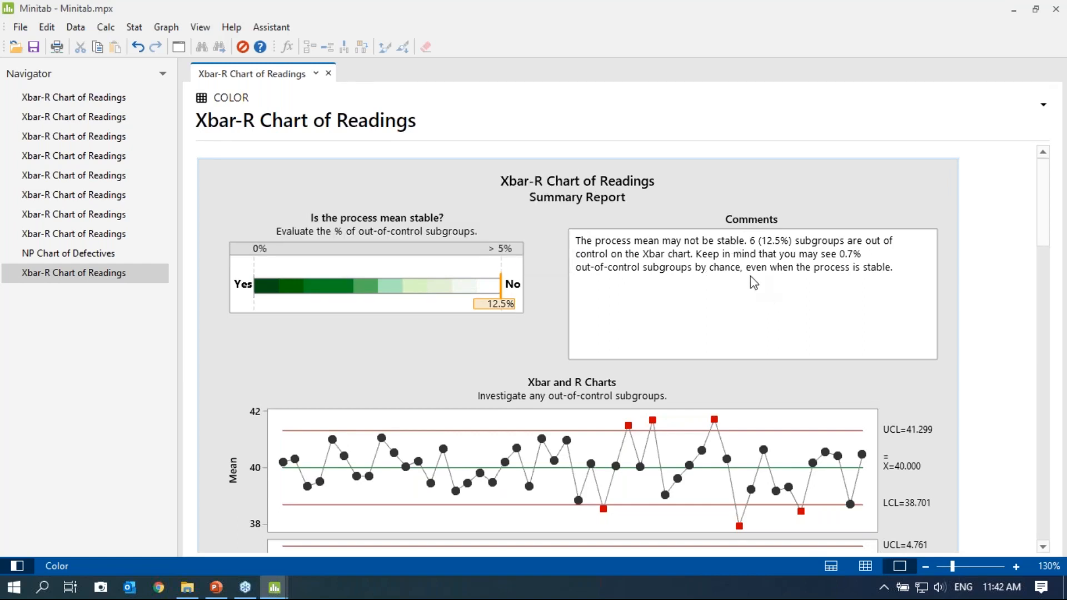
scroll(752, 281, "down", 3)
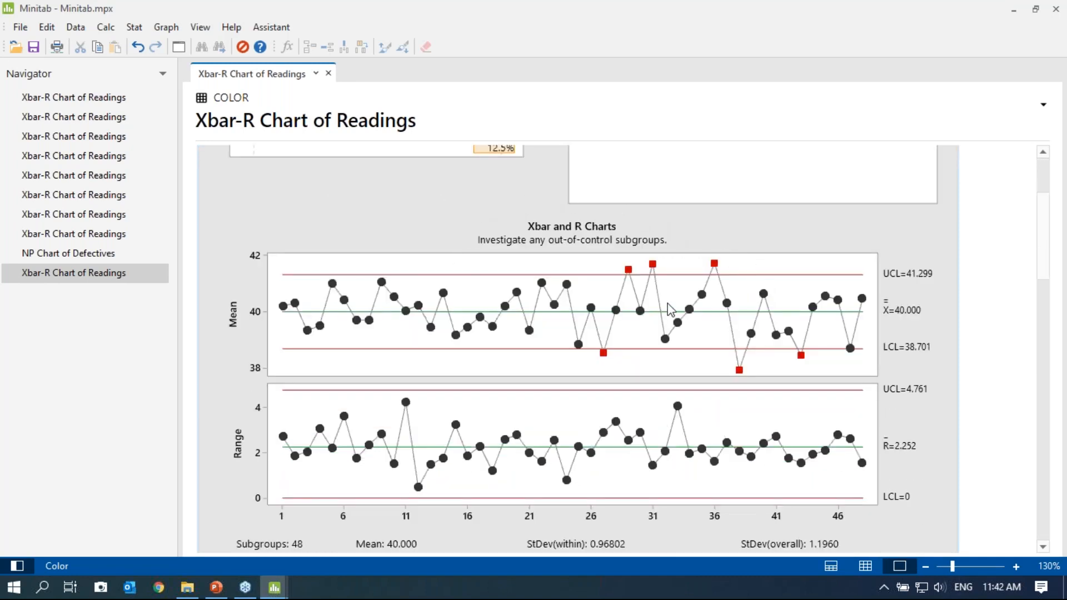
scroll(661, 333, "down", 7)
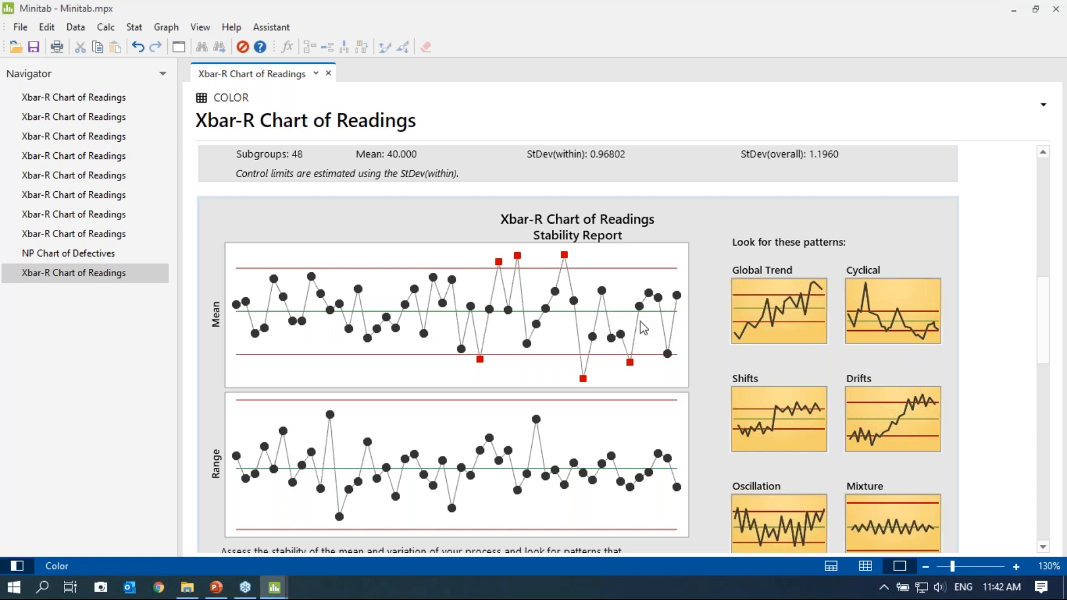
scroll(643, 328, "down", 4)
scroll(643, 328, "up", 6)
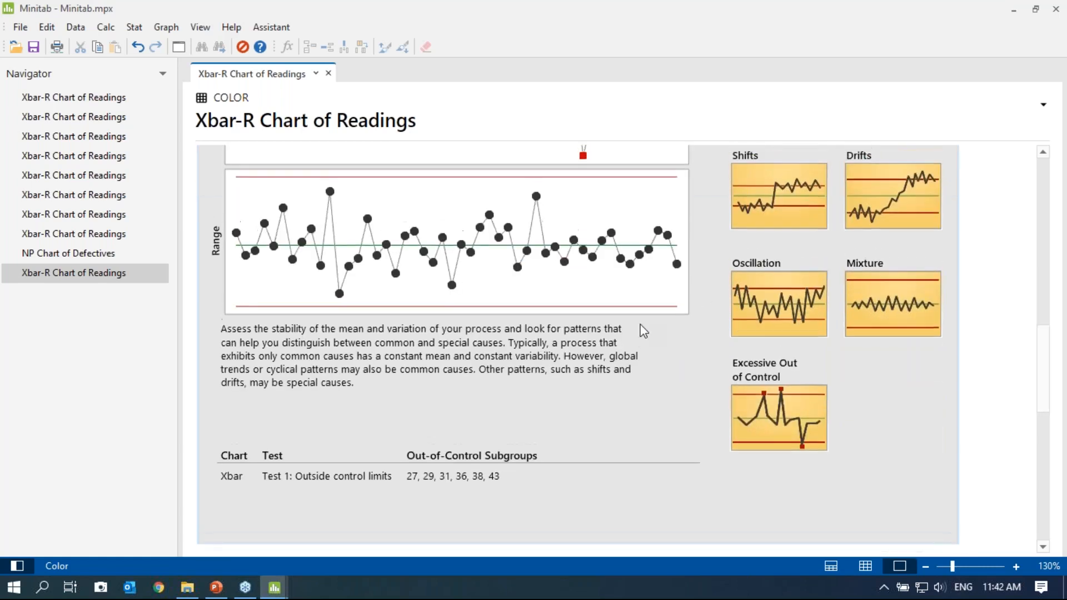
scroll(639, 329, "down", 6)
scroll(639, 330, "down", 4)
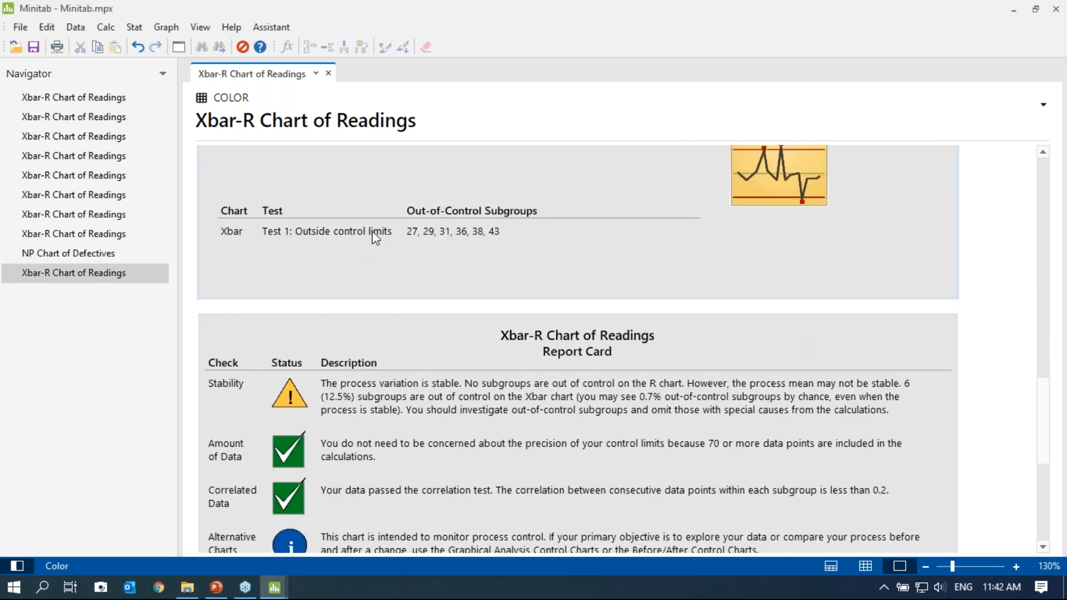
scroll(668, 264, "down", 3)
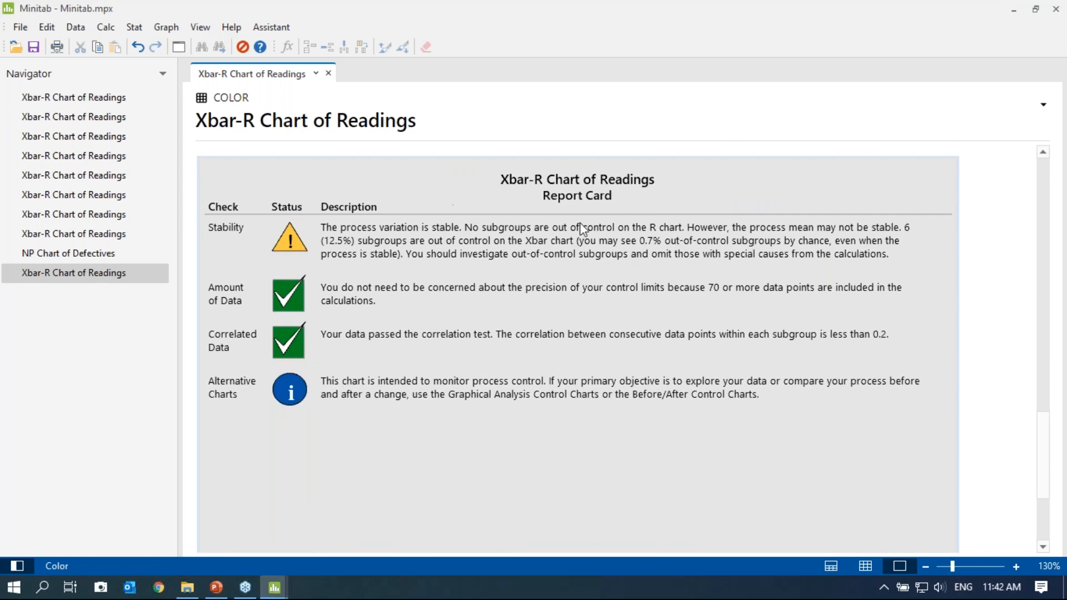
Compare the Assistant report with the first Xbar-R Chart of Readings in split view, with the Navigator hidden
right_click(37, 99)
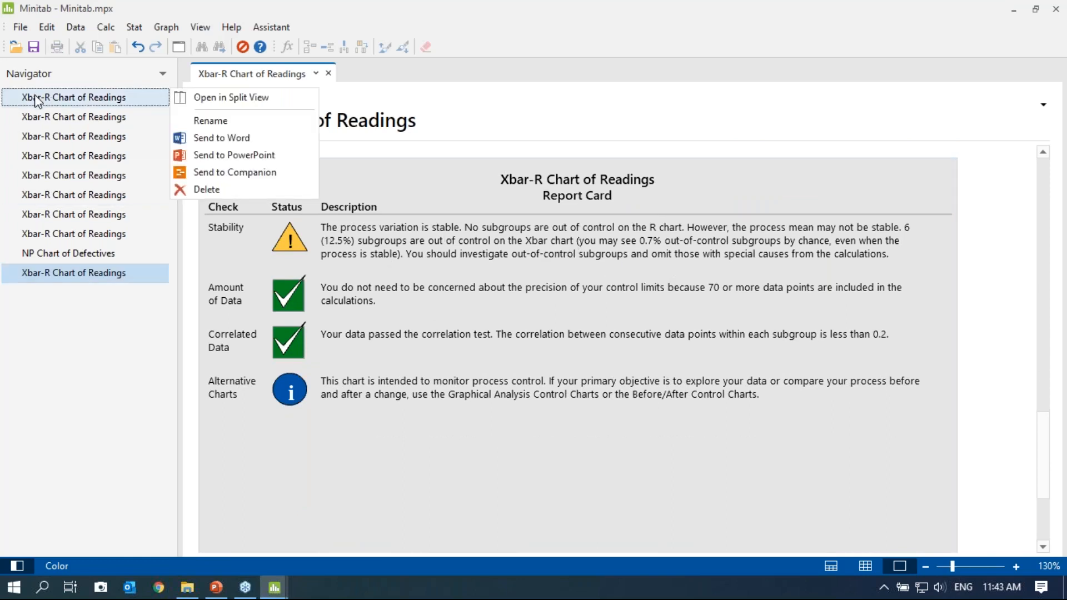
left_click(285, 98)
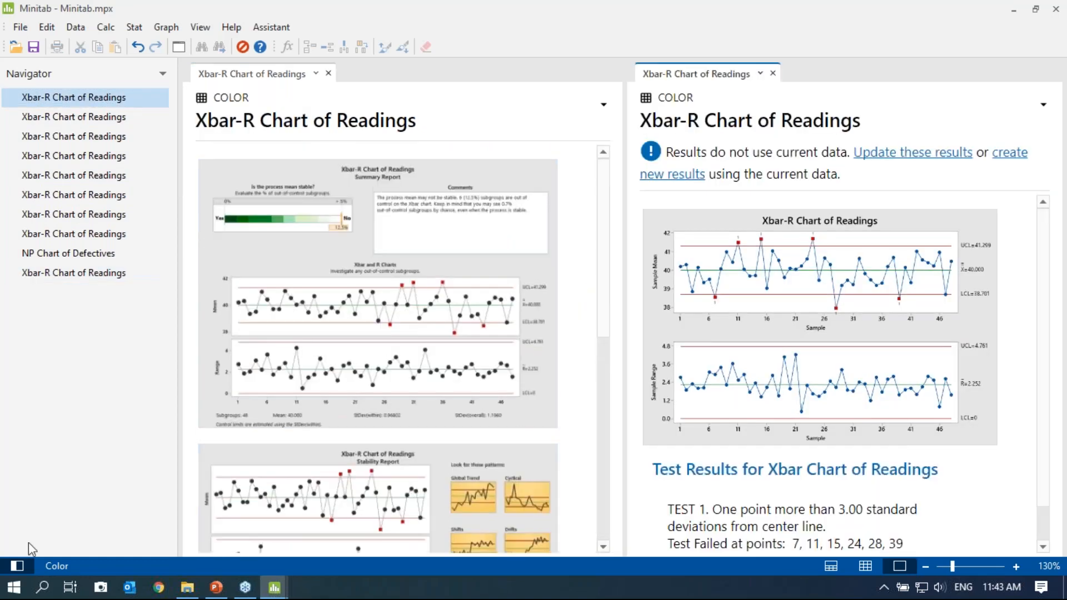
left_click(17, 565)
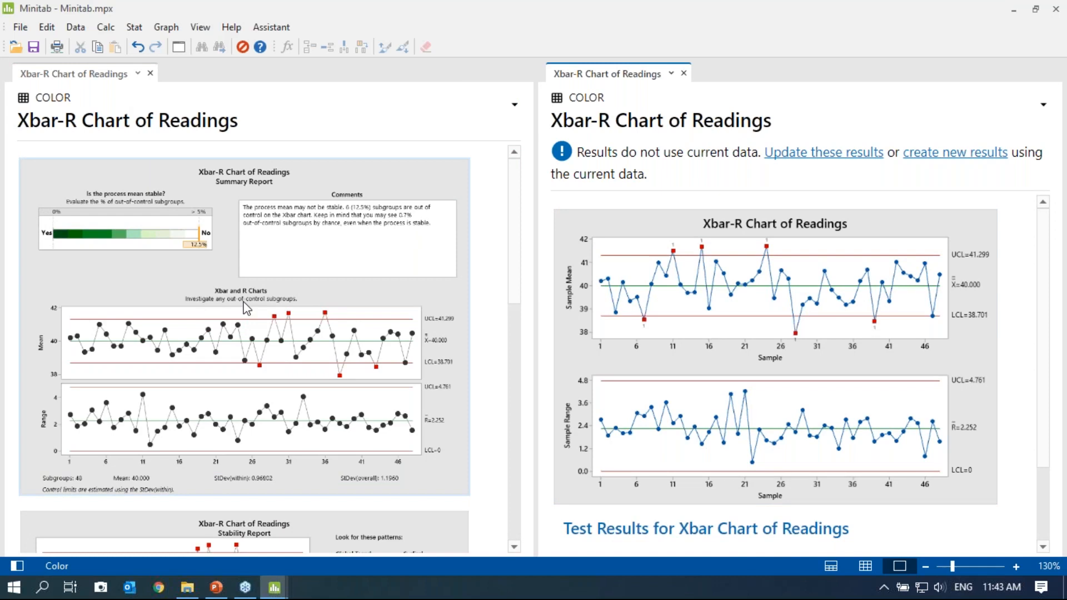
scroll(243, 305, "down", 10)
scroll(238, 322, "up", 8)
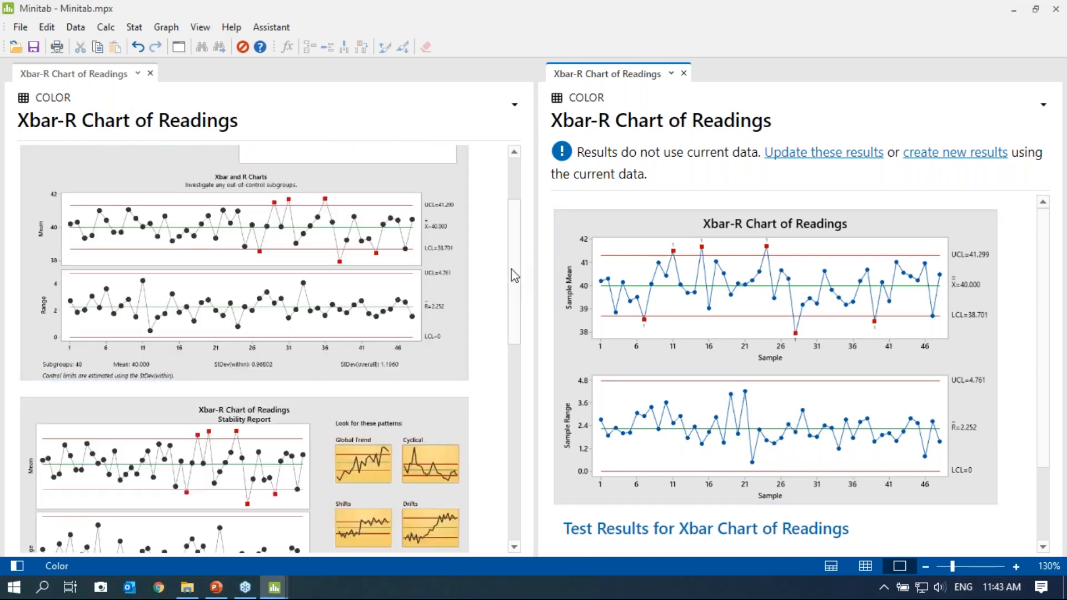
scroll(472, 269, "up", 3)
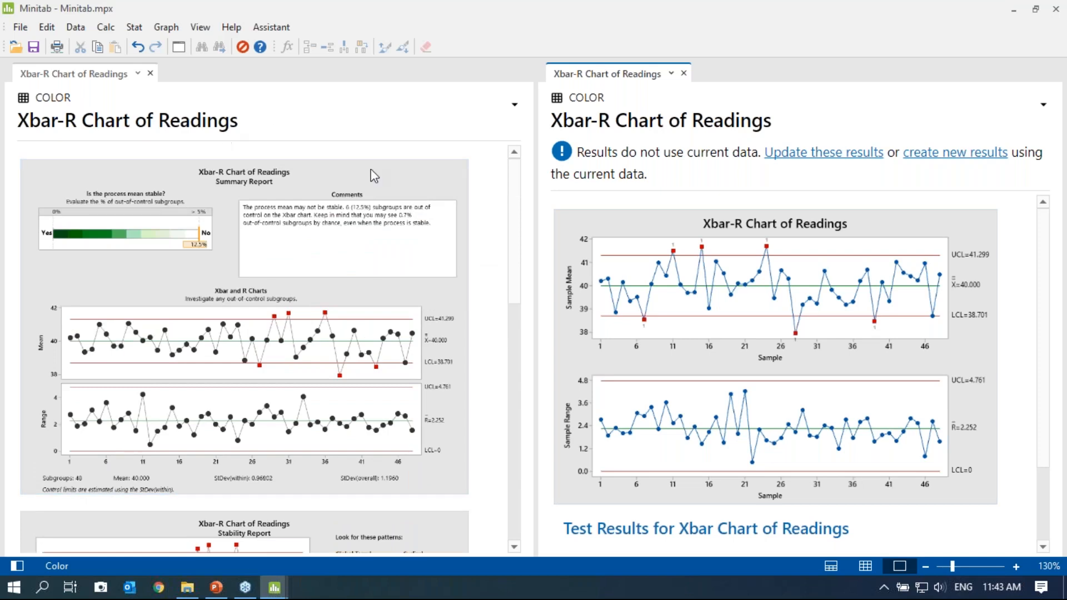
Send the Xbar-R Summary Report graph to Word, check it in the document, and return to Minitab
right_click(268, 188)
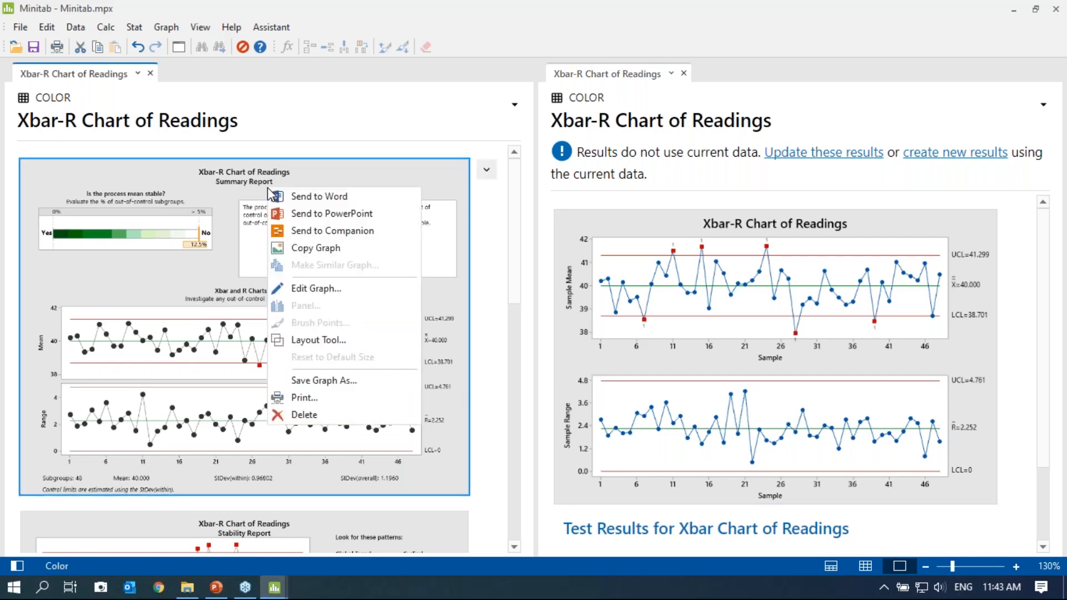
left_click(327, 198)
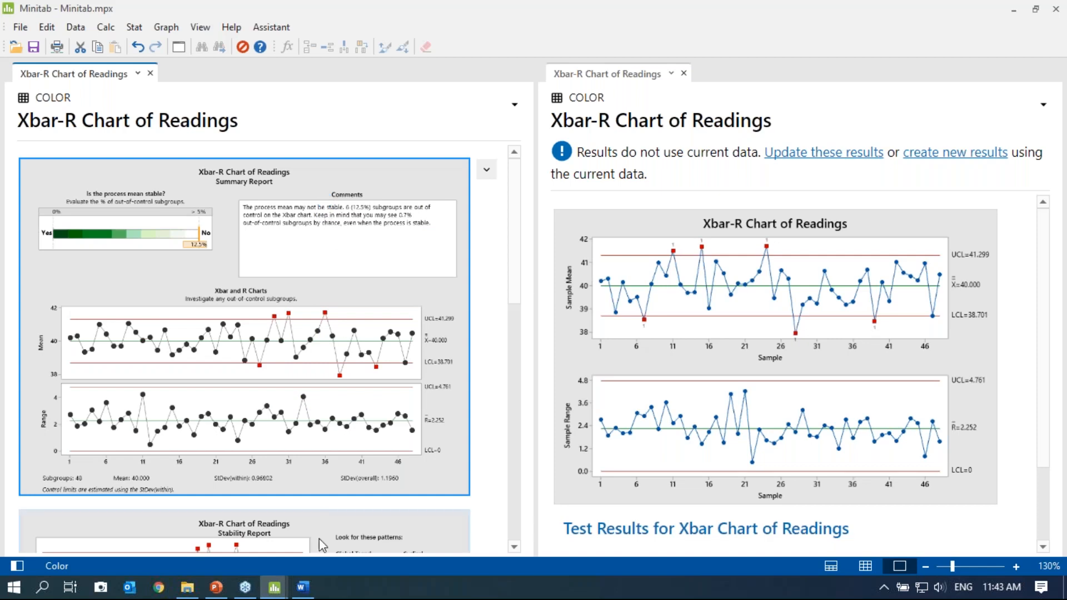
left_click(305, 594)
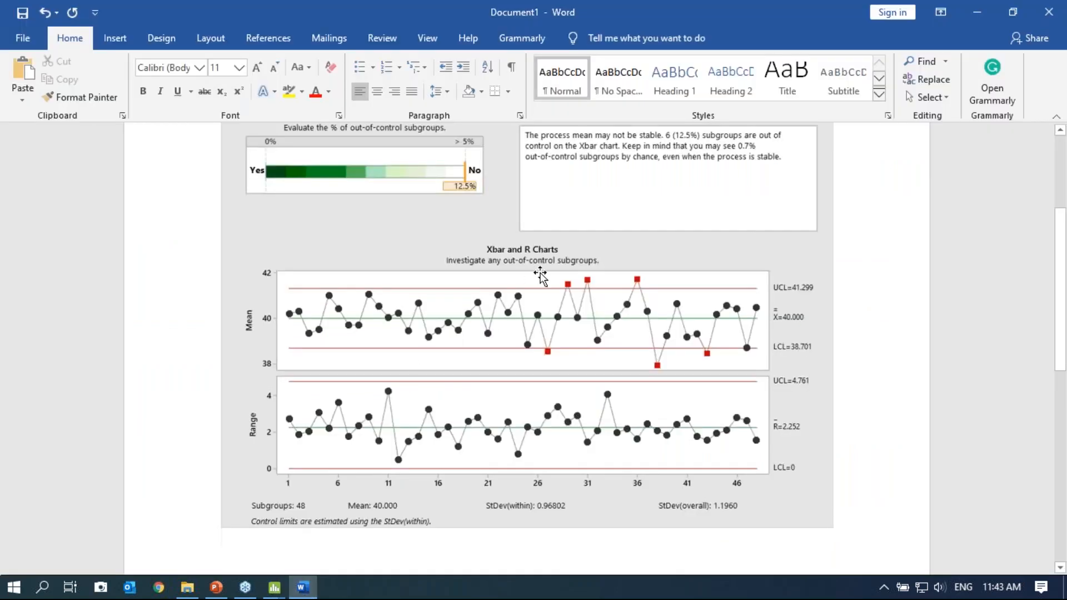
scroll(552, 276, "up", 3)
scroll(552, 277, "up", 1)
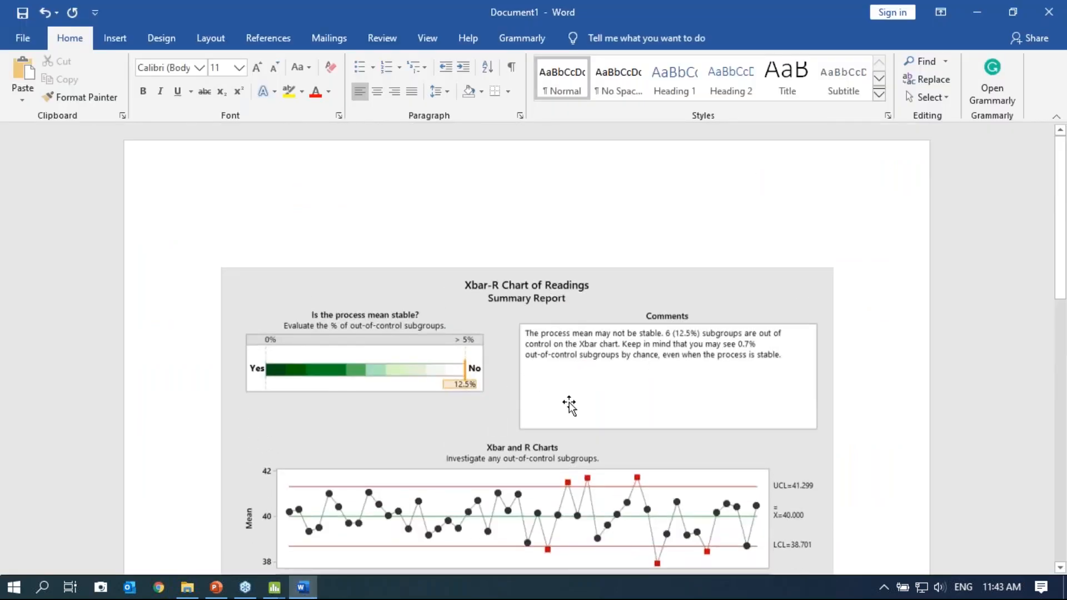
left_click(977, 13)
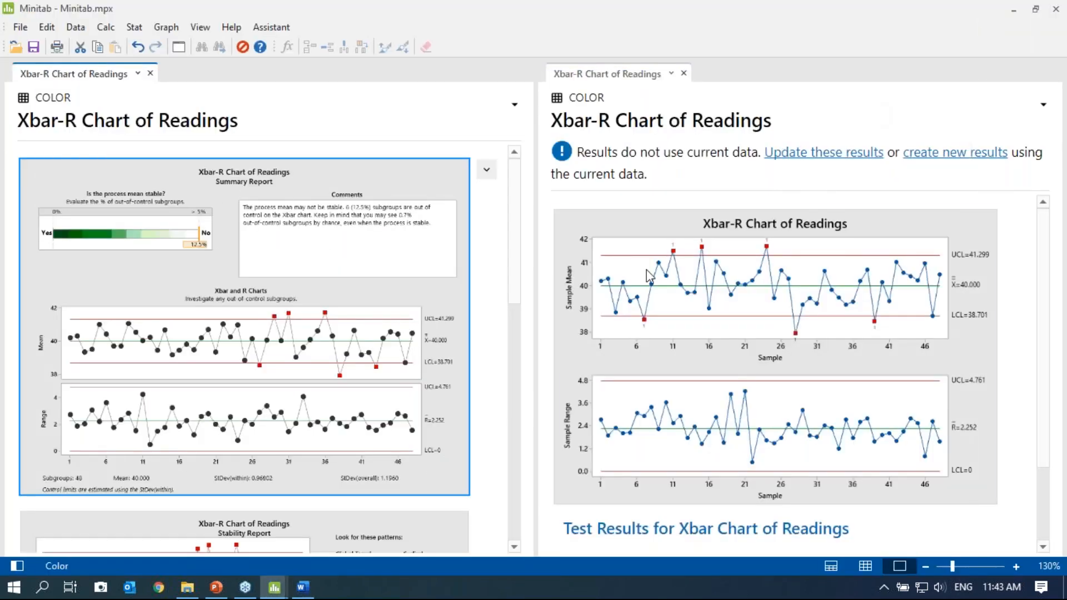
Show only the Color worksheet data, and switch to the PowerPoint presentation to view the Summary slide
left_click(866, 566)
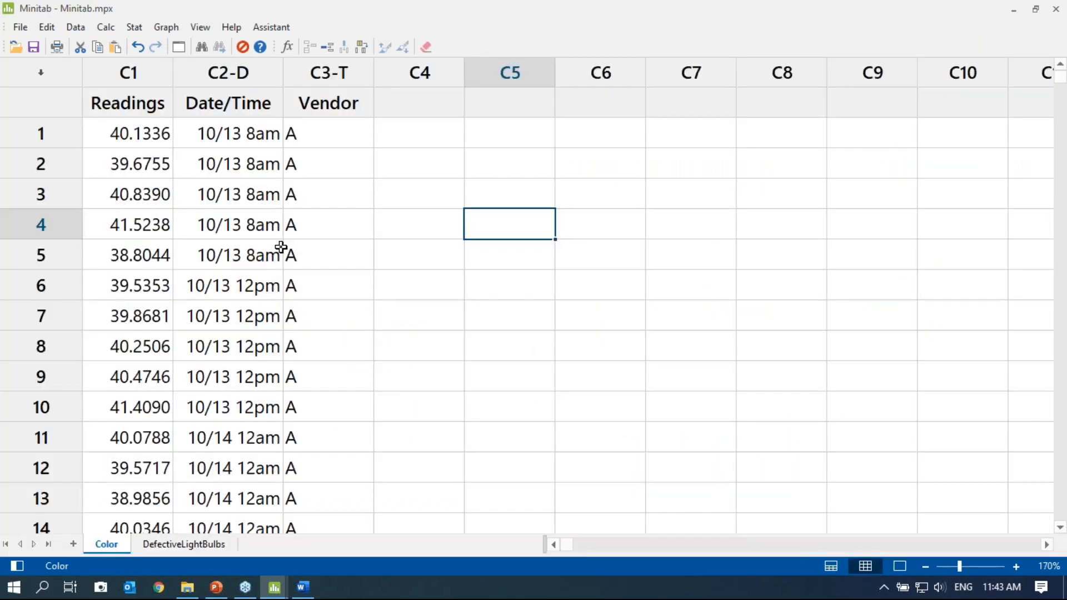
left_click(219, 591)
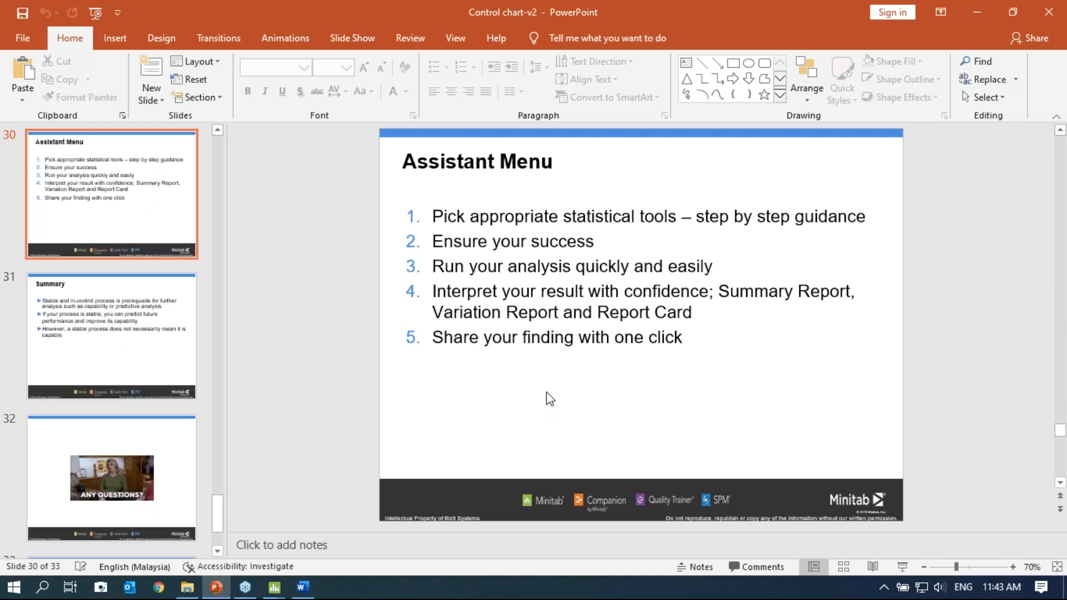
scroll(546, 393, "down", 1)
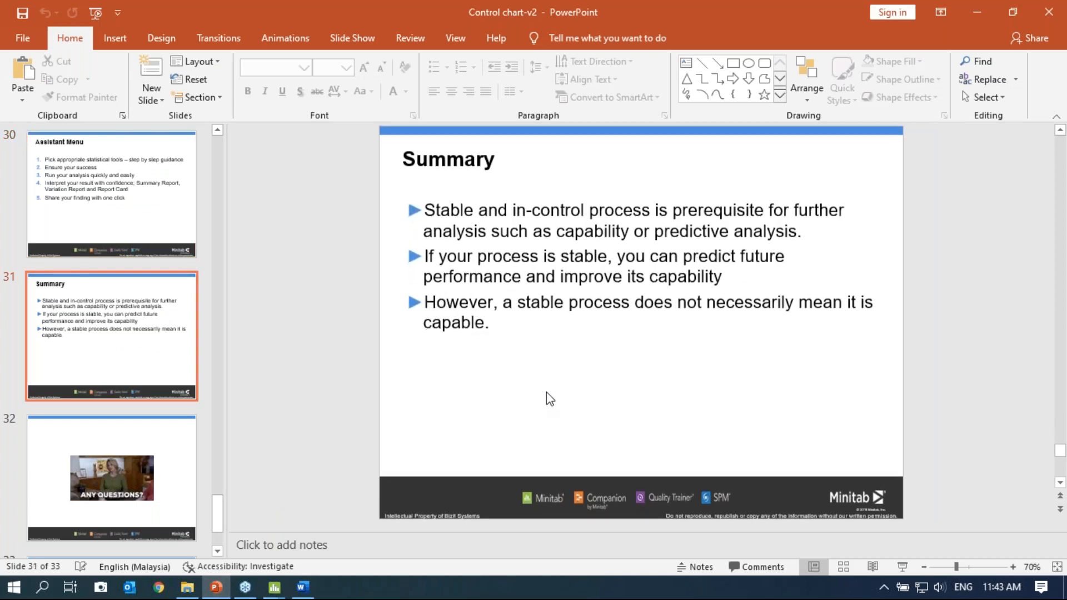
scroll(547, 393, "up", 1)
scroll(547, 393, "down", 1)
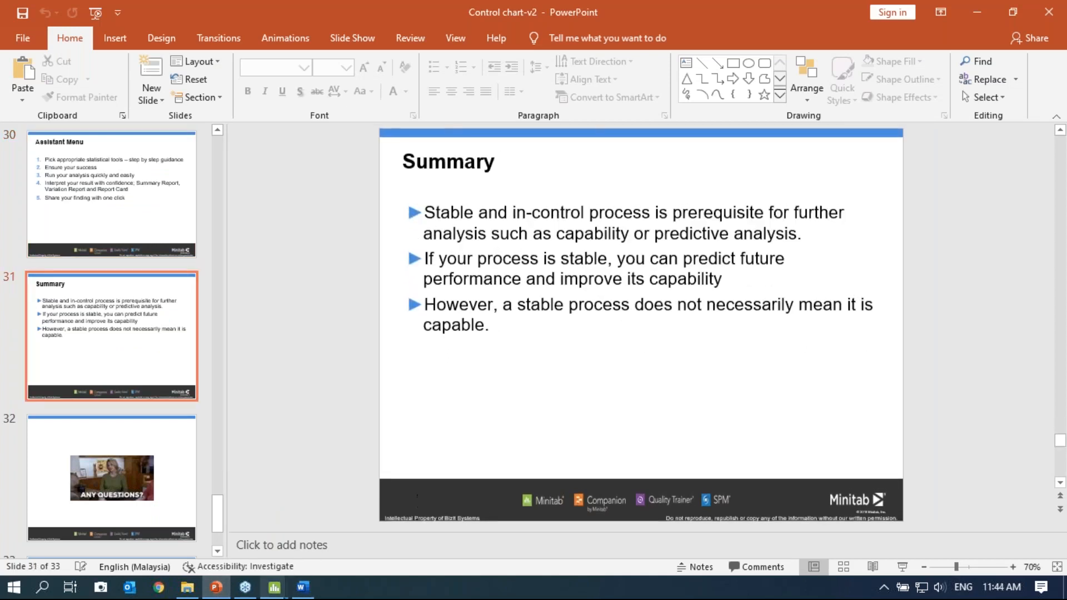
Switch to the Minitab.mpx project in Minitab and show the Navigator beside the Color worksheet
mouse_move(274, 587)
mouse_move(288, 518)
left_click(254, 514)
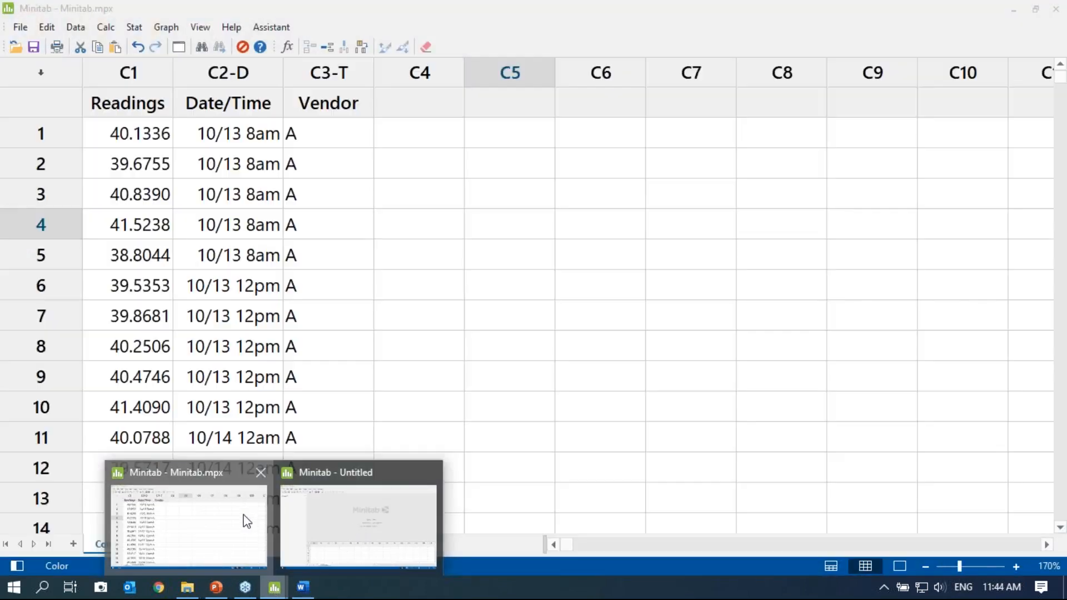
left_click(17, 565)
Look at the Xbar-R Chart settings among the variables charts for subgroups, and close them without creating a chart
left_click(132, 31)
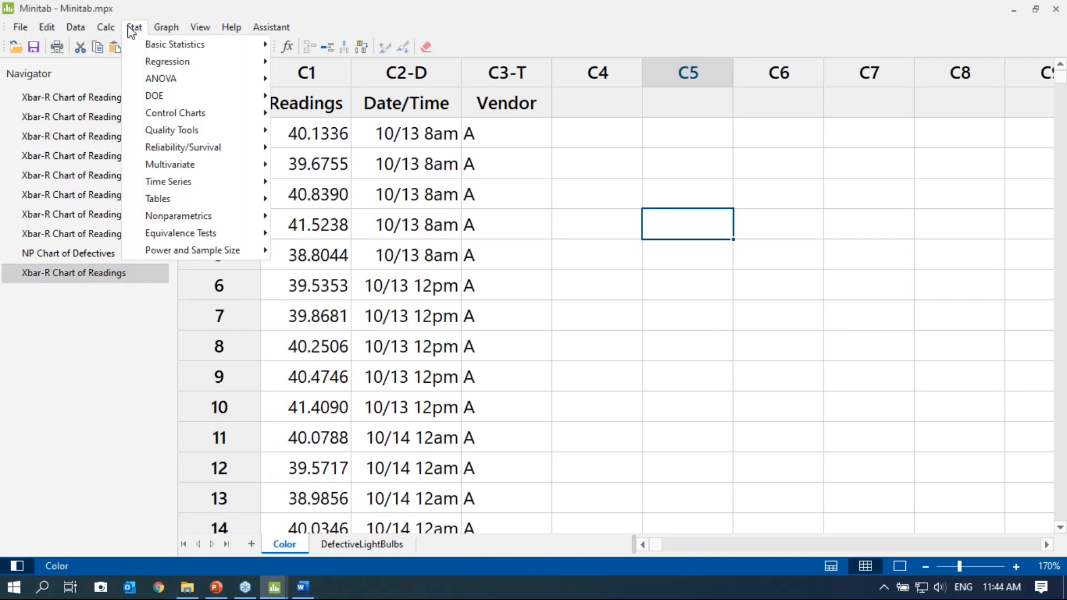
mouse_move(198, 111)
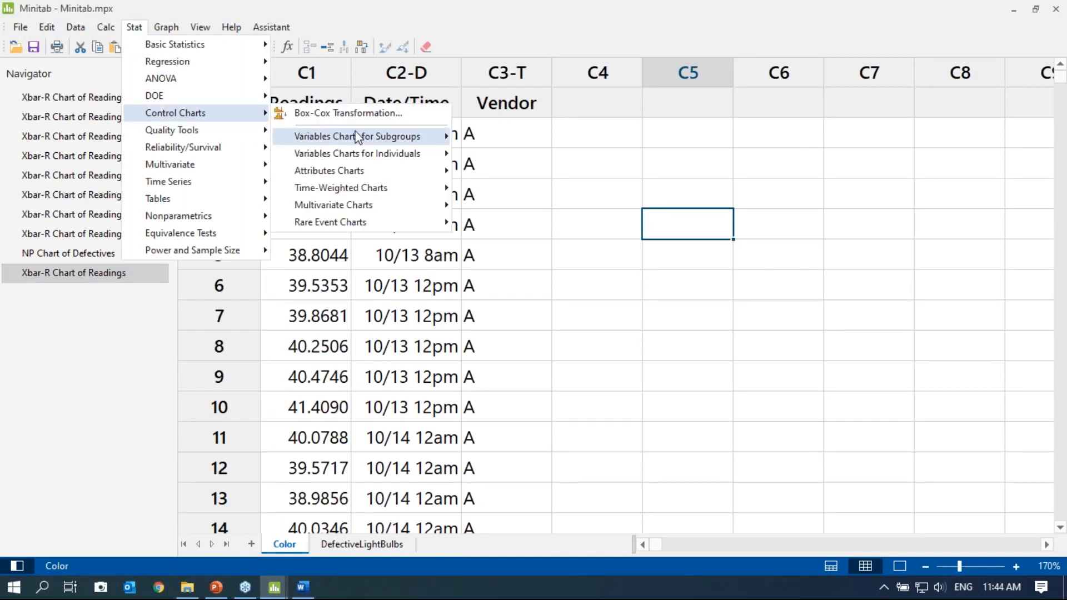
mouse_move(388, 141)
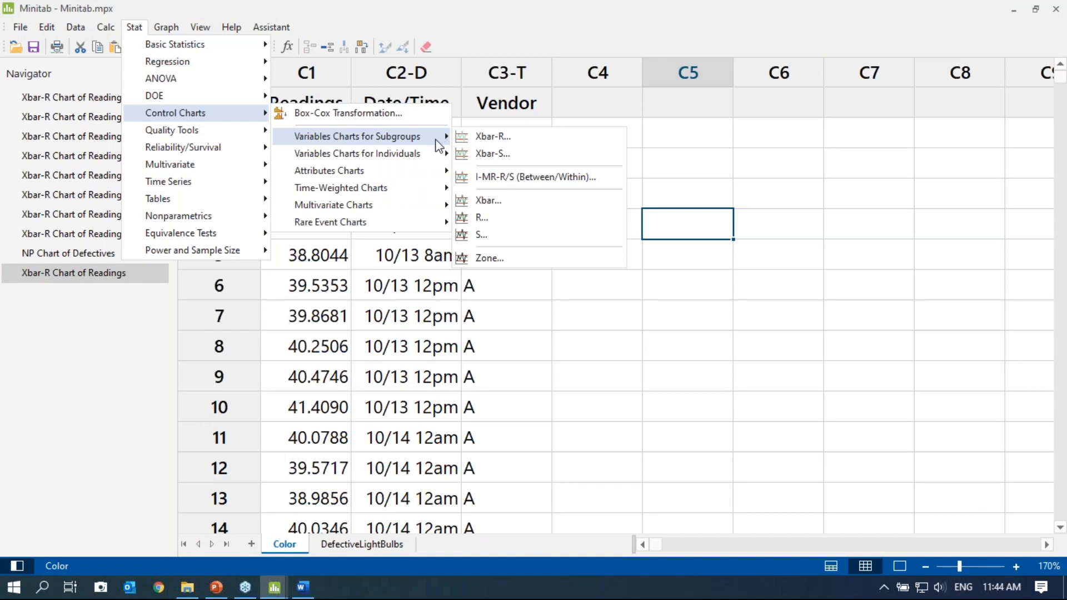
left_click(493, 137)
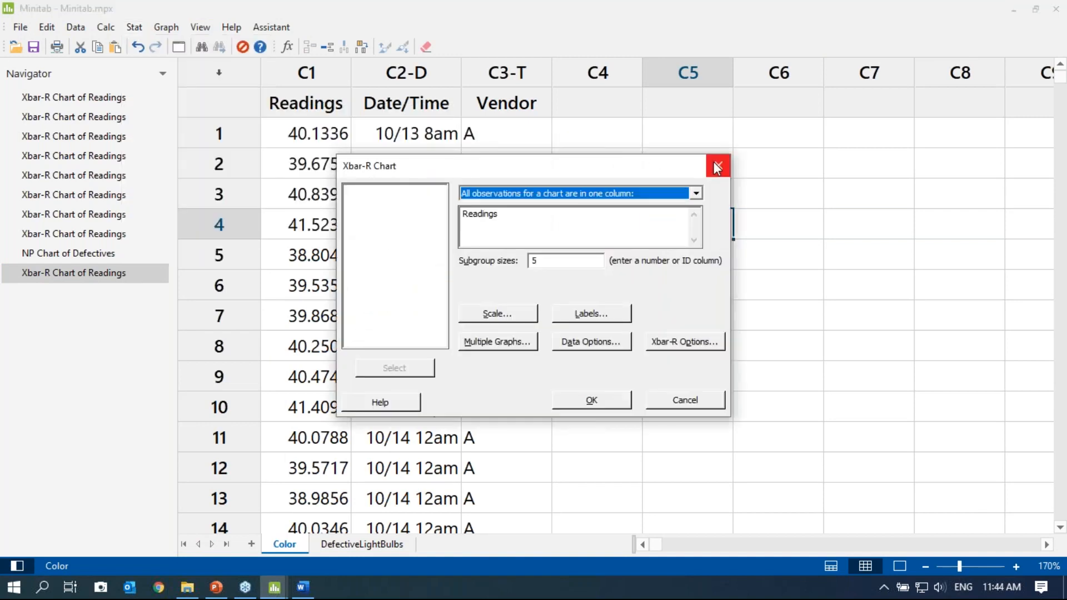
left_click(718, 168)
Review the available control chart types for individuals and for attributes data without choosing one
left_click(135, 27)
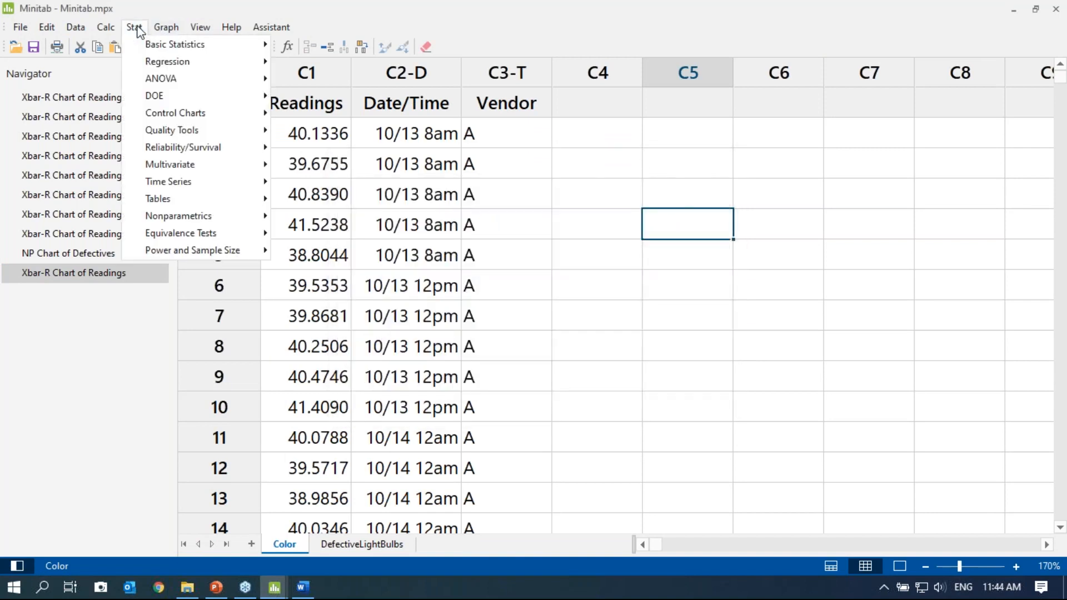
mouse_move(366, 158)
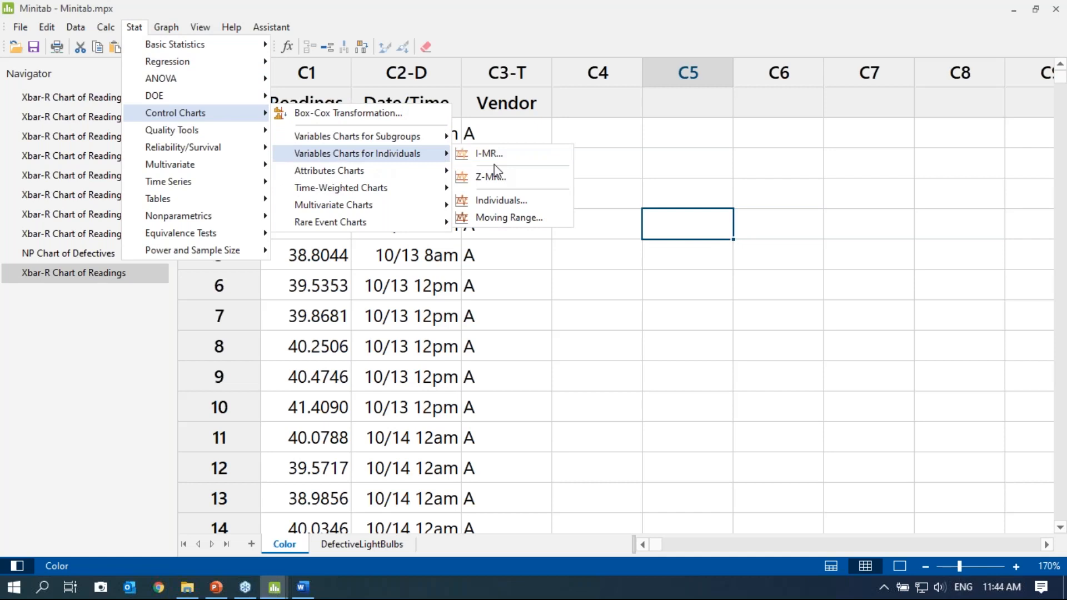
mouse_move(360, 176)
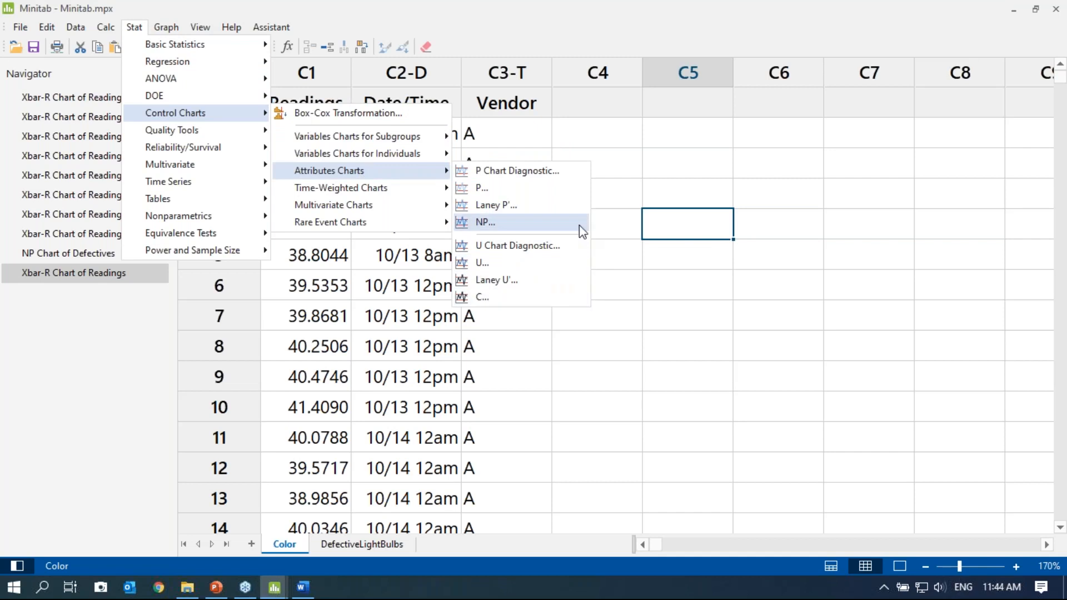
left_click(689, 280)
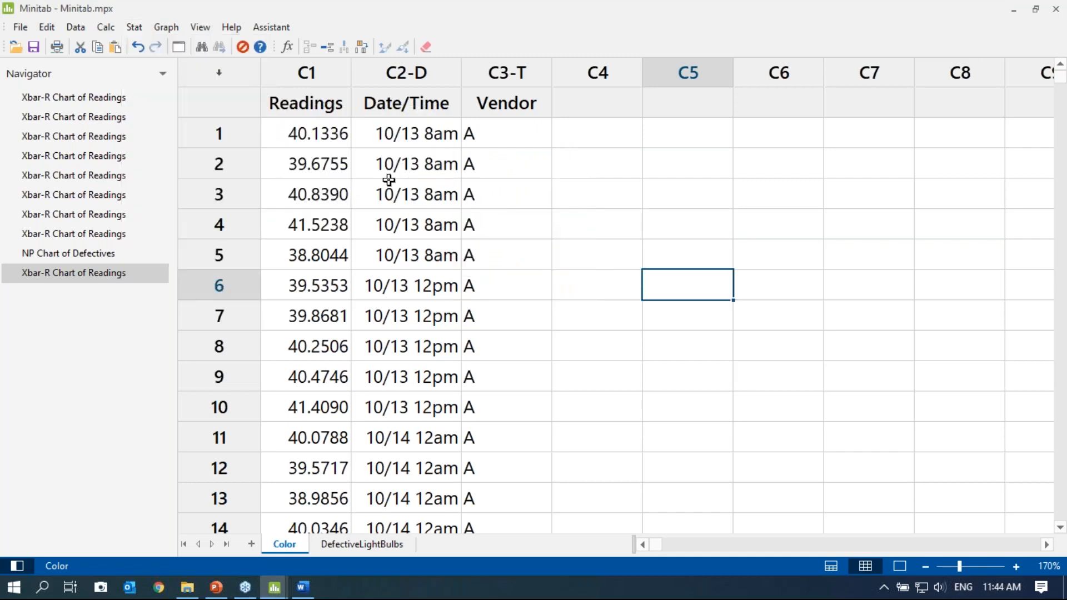
Review the Assistant's decision tree for choosing a control chart, and close it without creating a chart
left_click(272, 28)
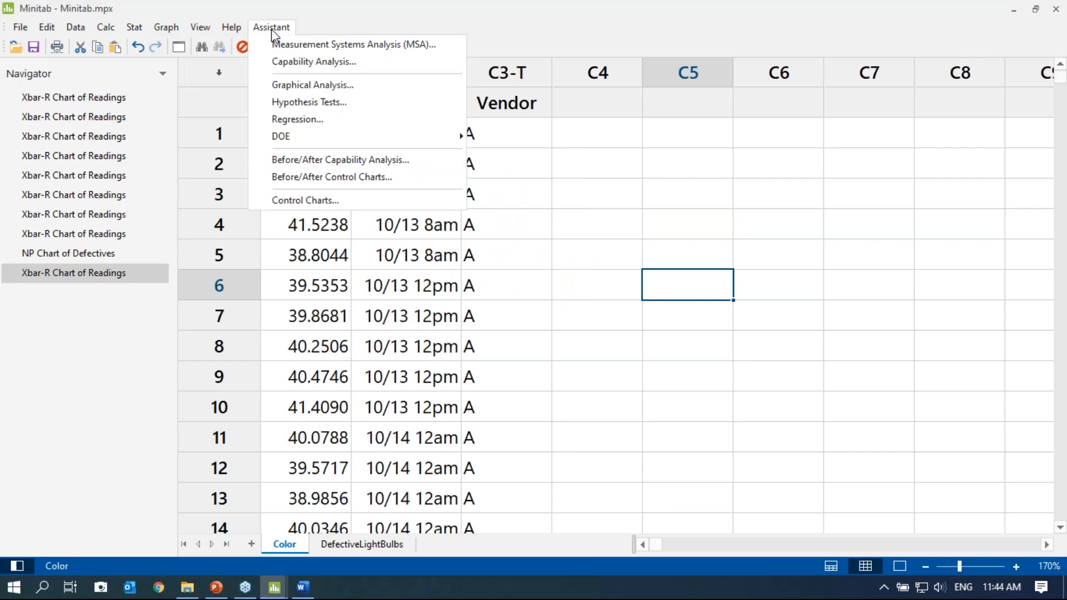
left_click(323, 203)
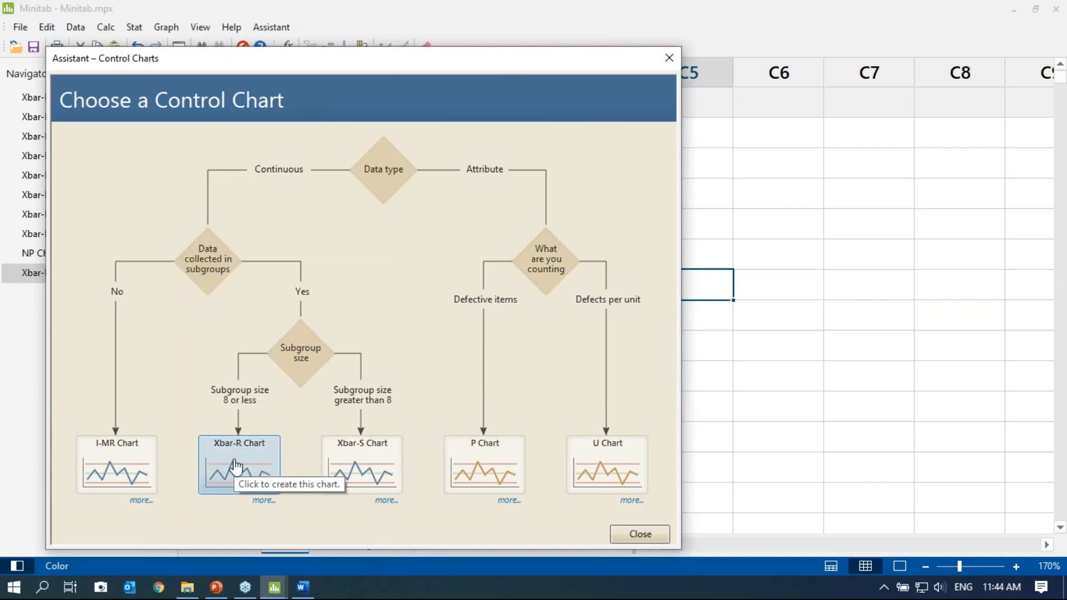
left_click(638, 534)
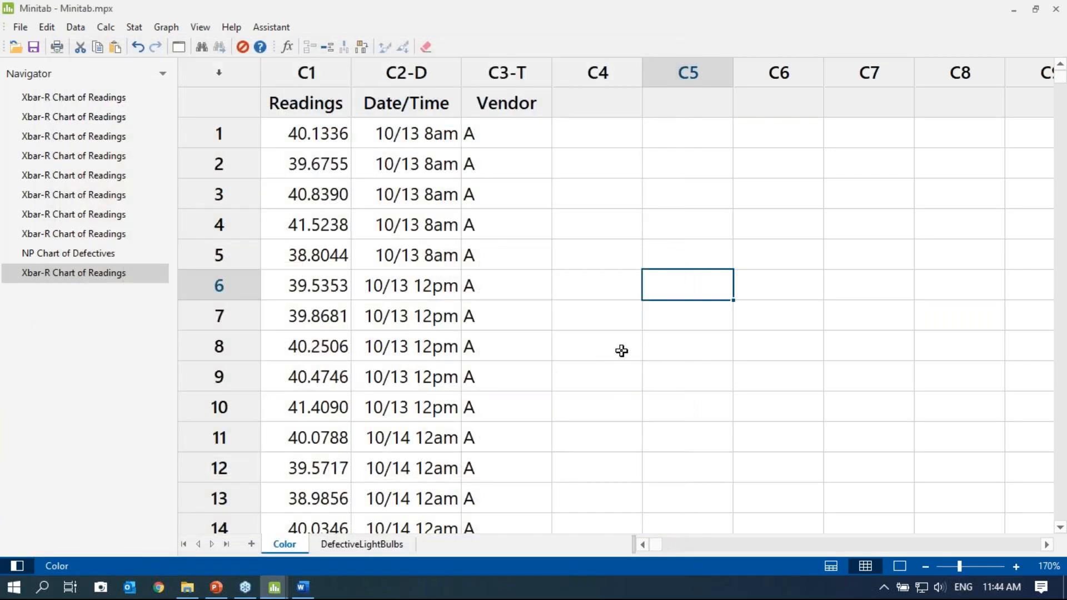
Look over the available statistical and Assistant analyses, and switch to the Control chart-v2 presentation in PowerPoint at the Summary slide
left_click(135, 27)
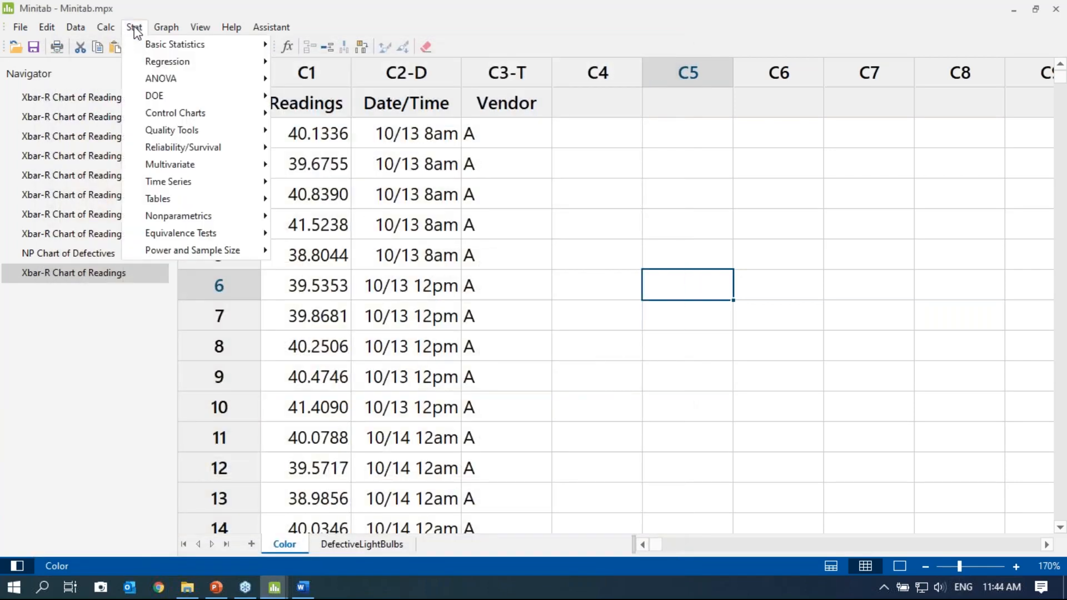
left_click(276, 28)
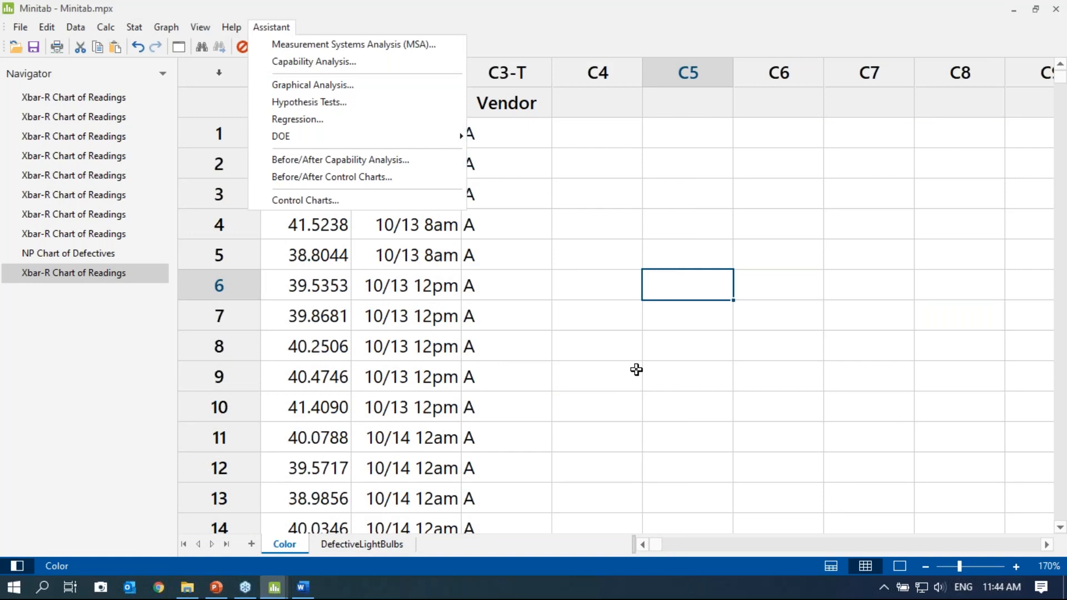
left_click(216, 588)
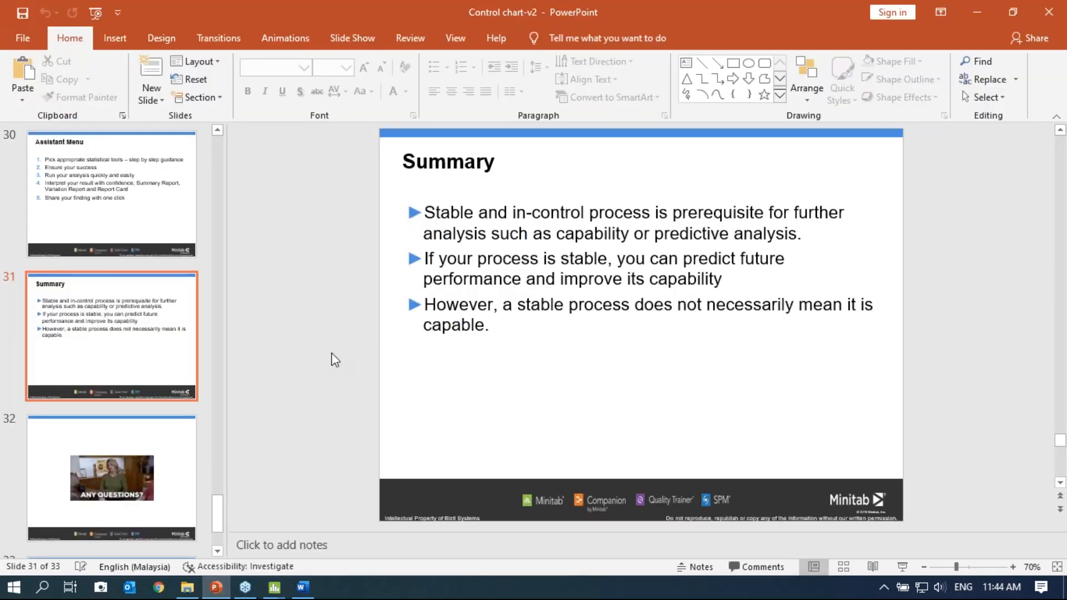